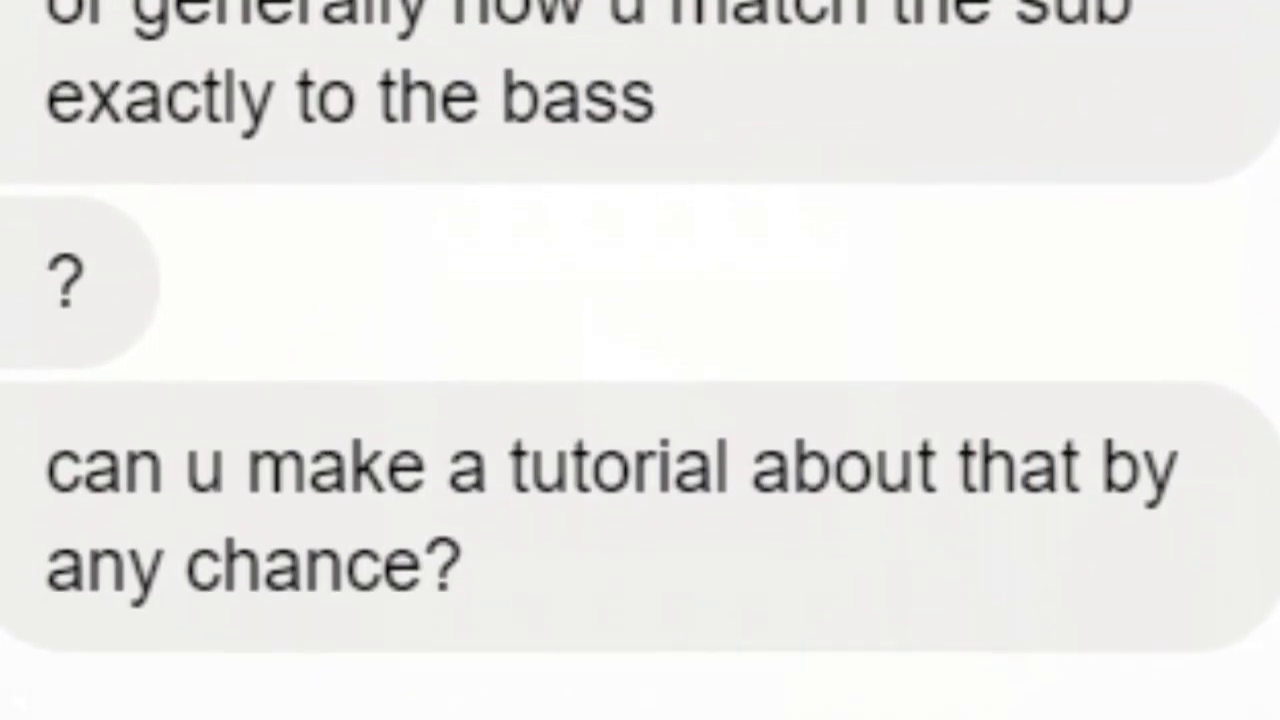
pyautogui.scroll(-3, 290, 565)
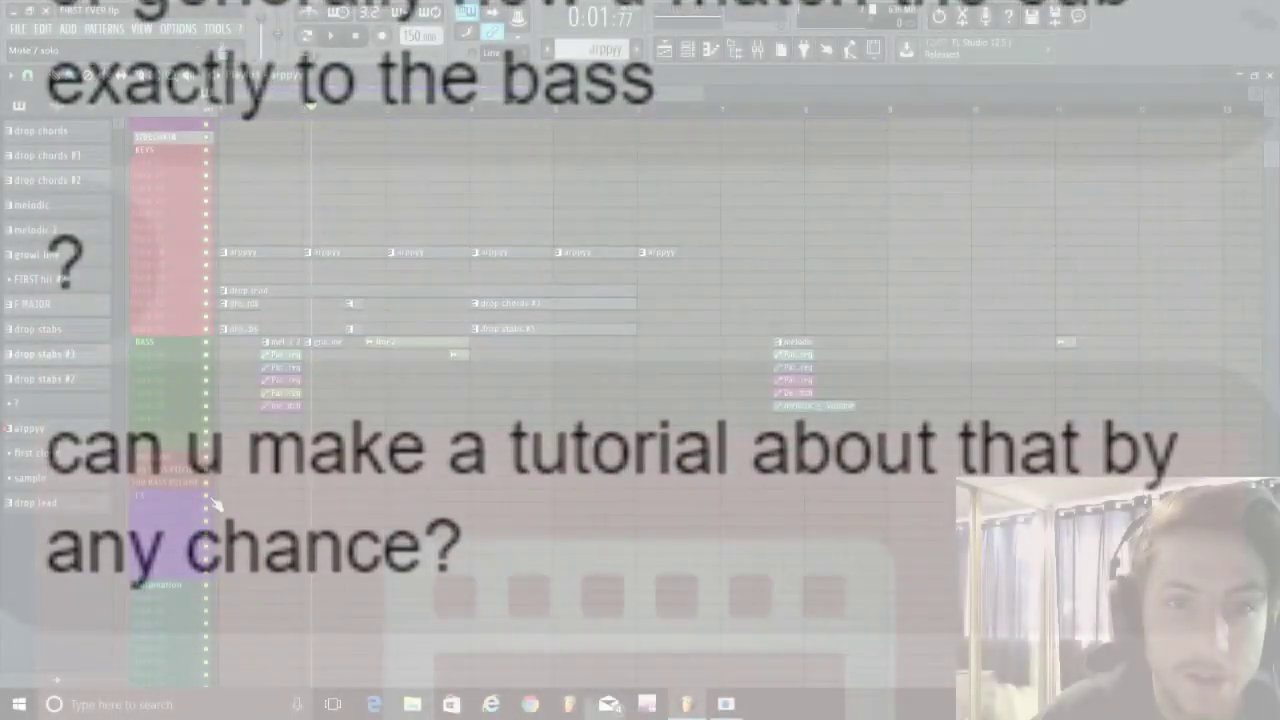
pyautogui.scroll(8, 238, 492)
pyautogui.scroll(4, 310, 530)
pyautogui.scroll(10, 306, 552)
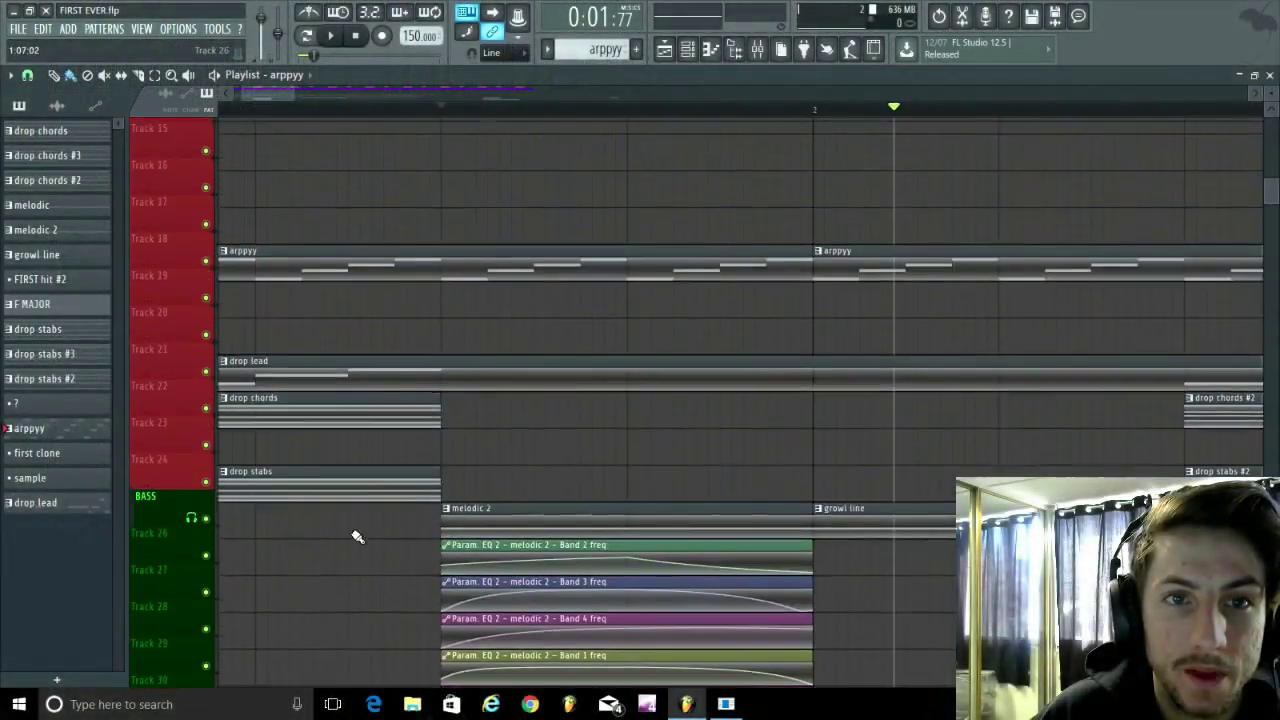
pyautogui.scroll(-3, 445, 490)
pyautogui.scroll(-3, 440, 497)
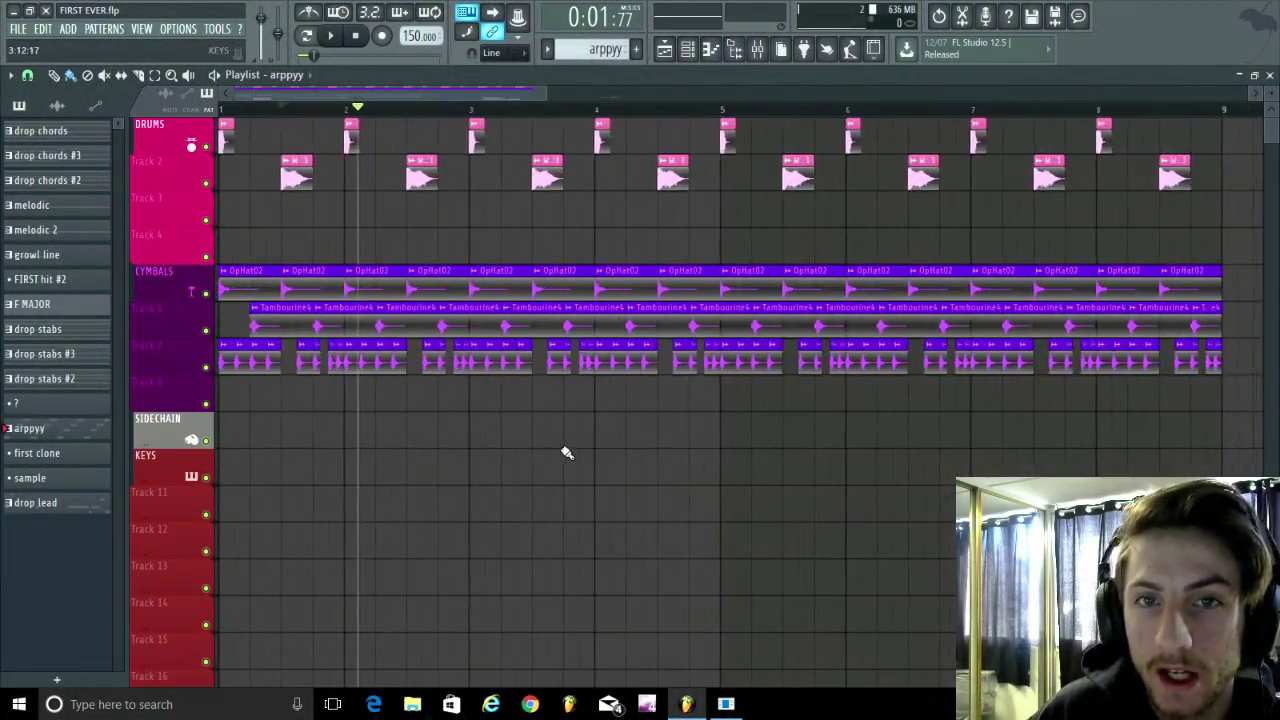
pyautogui.scroll(-3, 566, 449)
pyautogui.scroll(-2, 357, 334)
pyautogui.scroll(1, 428, 384)
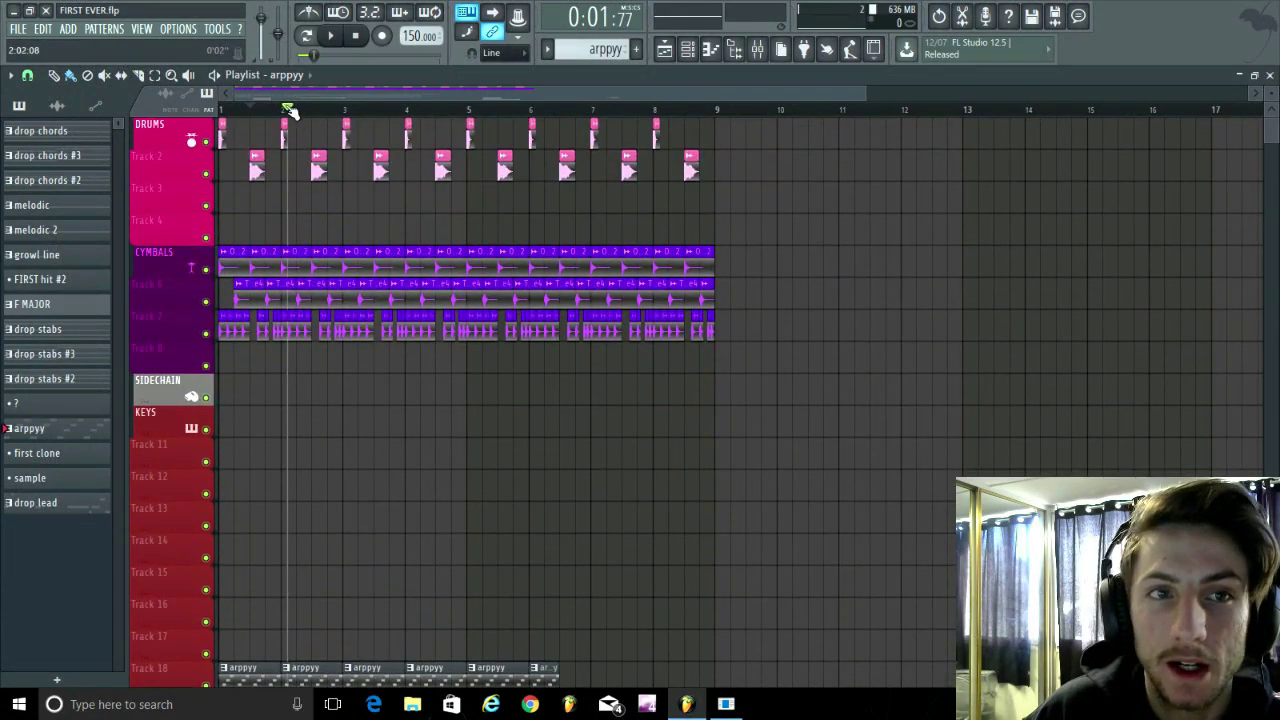
# Return the playback position to the start of bar 1 in the playlist
pyautogui.moveTo(286, 109); pyautogui.dragTo(220, 109)
pyautogui.scroll(2, 279, 427)
pyautogui.scroll(2, 286, 417)
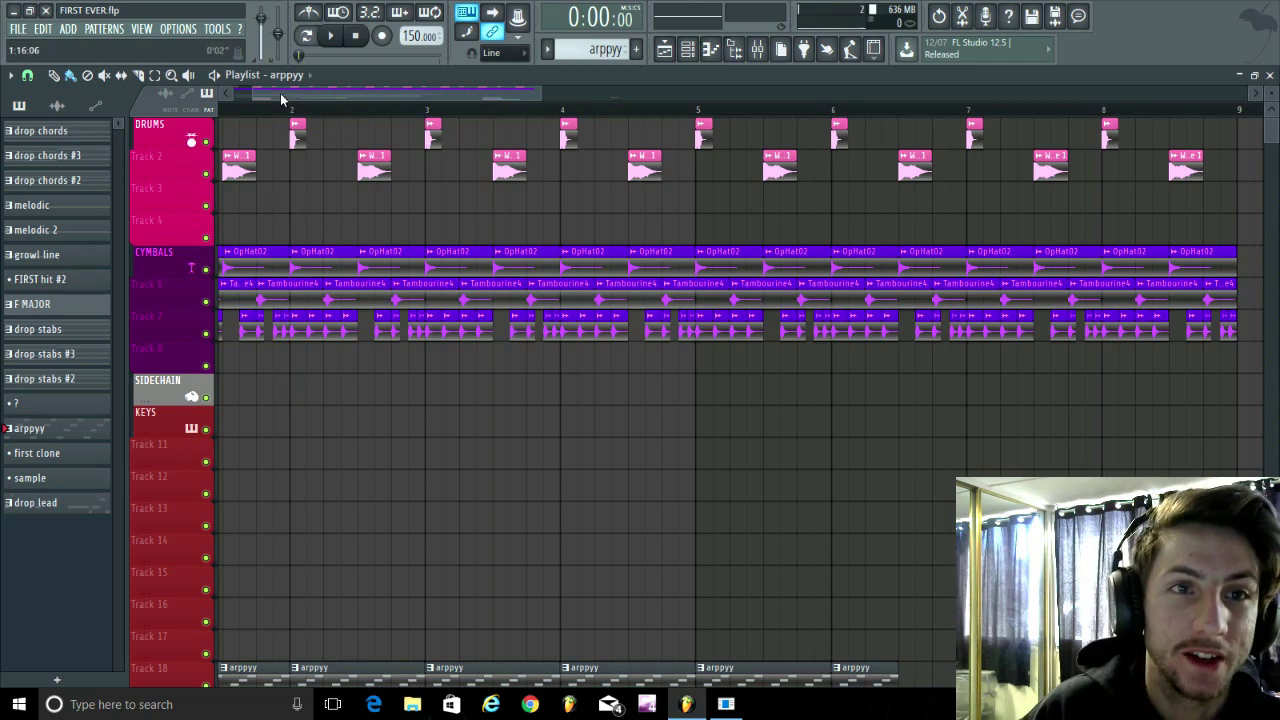
pyautogui.moveTo(280, 93); pyautogui.dragTo(250, 94)
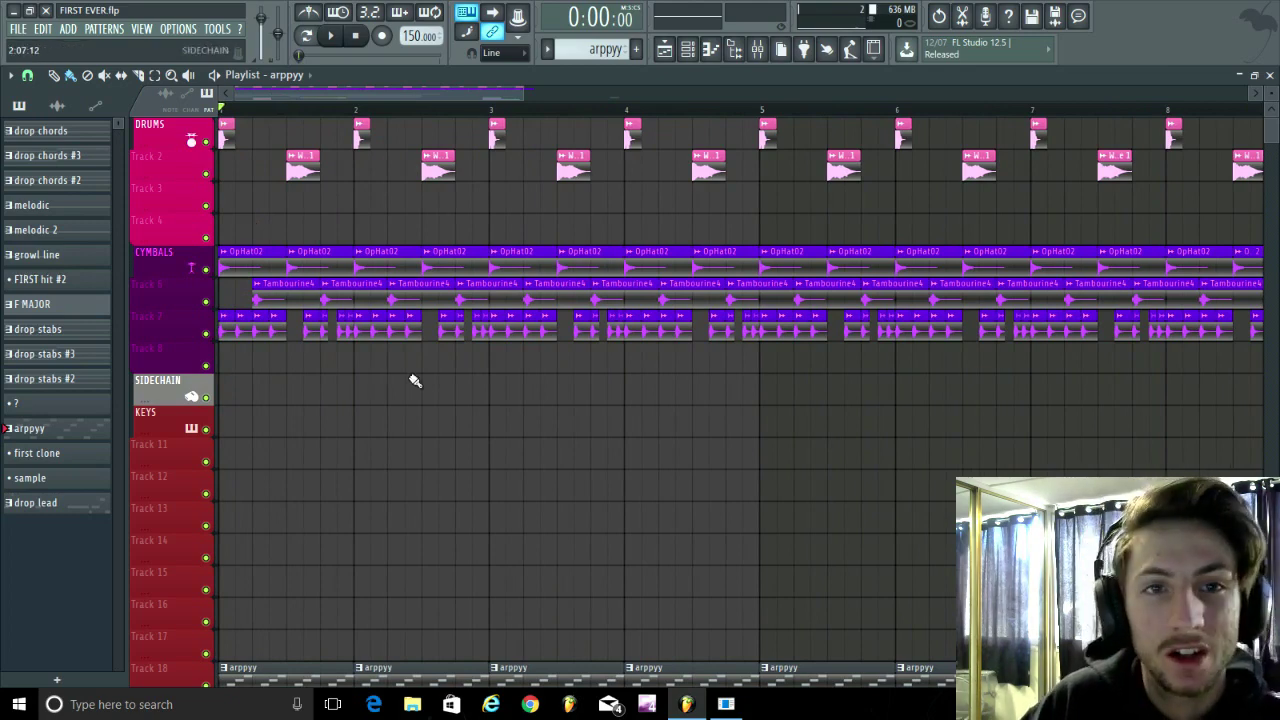
pyautogui.scroll(-4, 475, 450)
pyautogui.scroll(-4, 482, 473)
pyautogui.scroll(5, 181, 588)
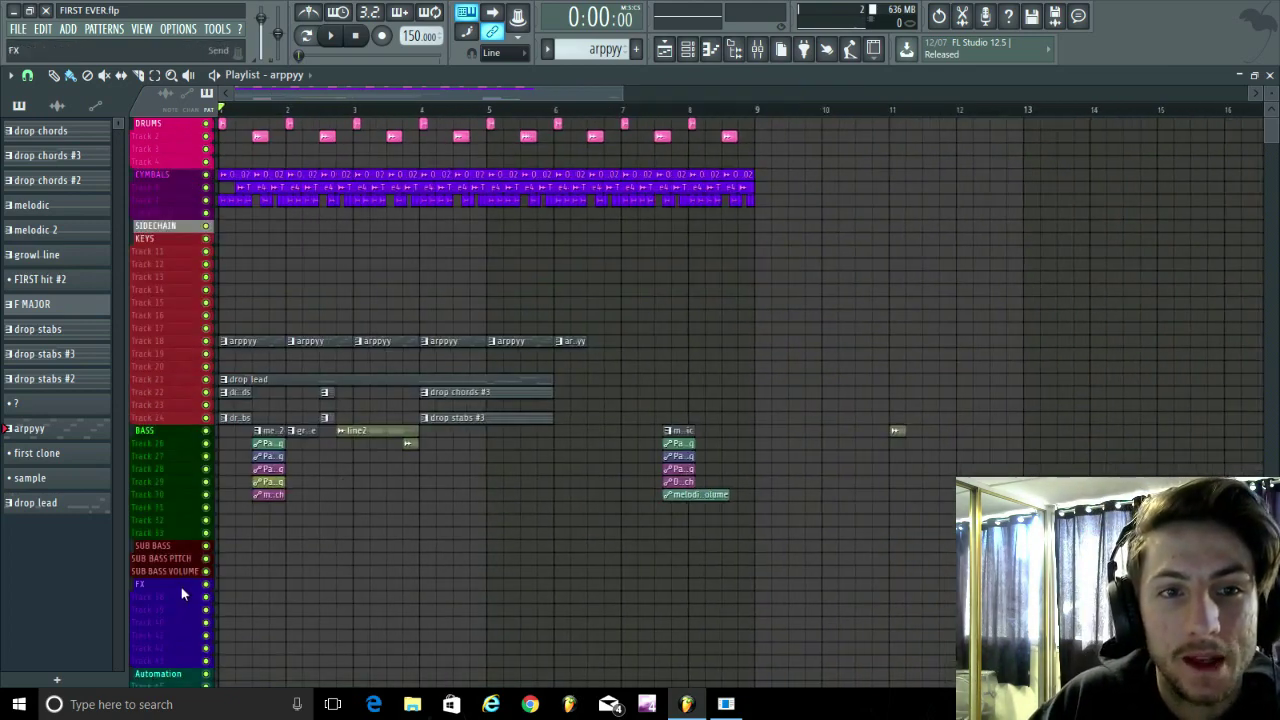
pyautogui.scroll(4, 300, 288)
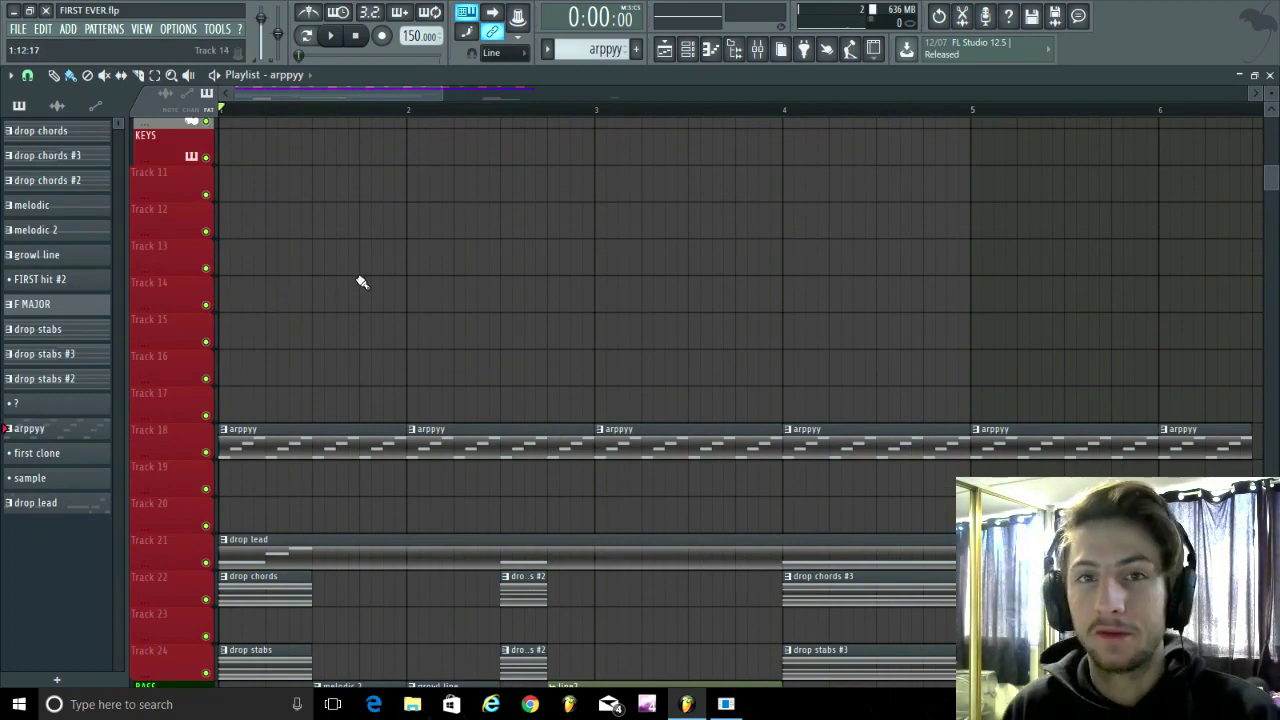
pyautogui.scroll(-3, 385, 275)
pyautogui.scroll(-3, 526, 276)
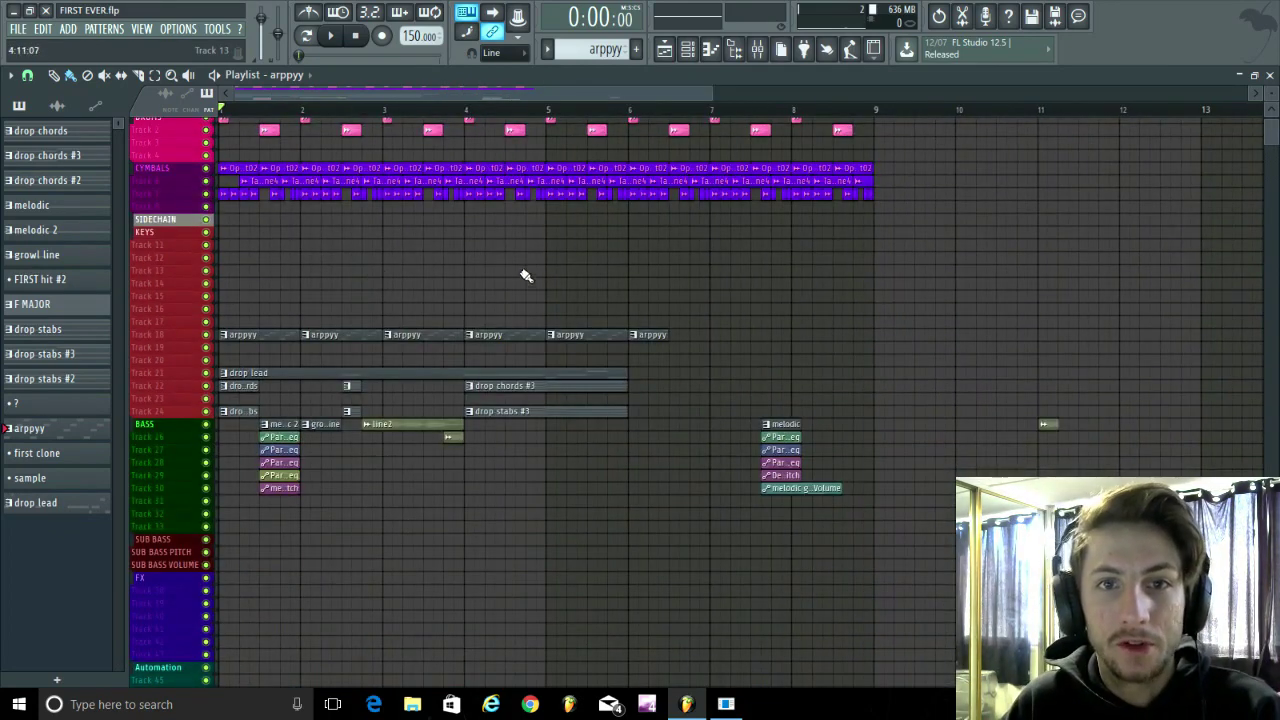
pyautogui.scroll(3, 308, 173)
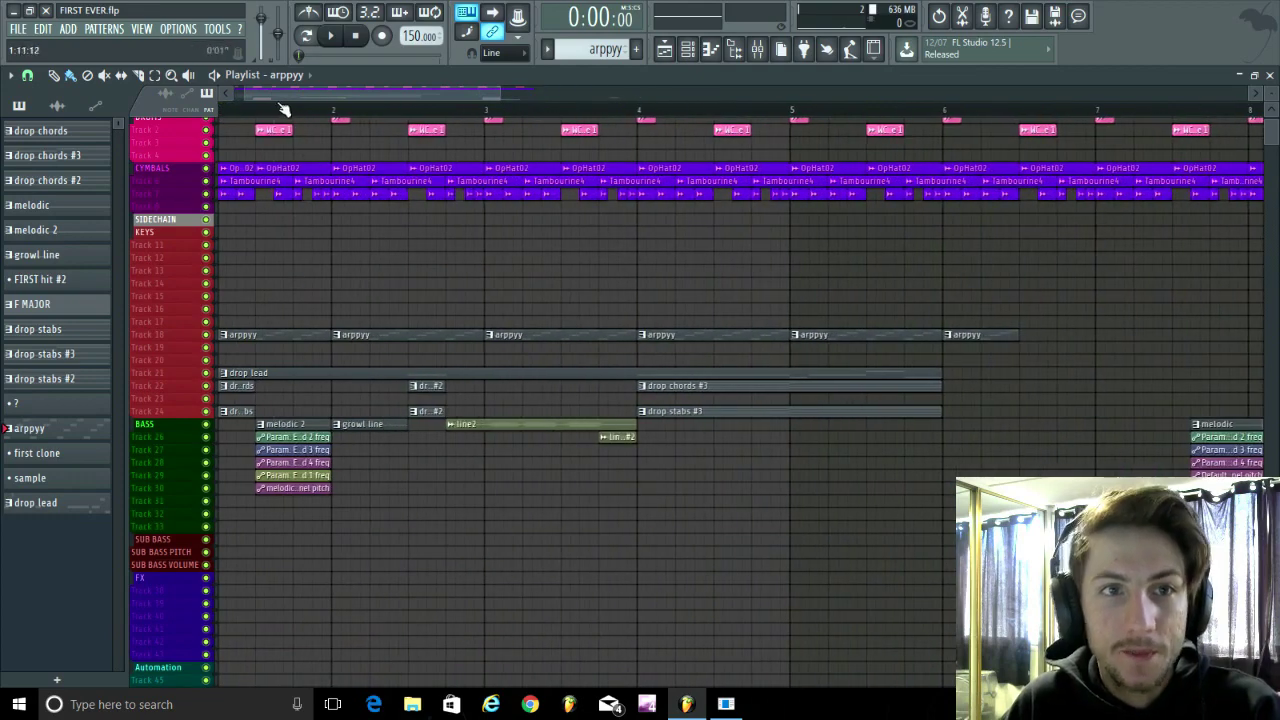
pyautogui.moveTo(284, 110); pyautogui.dragTo(221, 110)
pyautogui.scroll(1, 330, 316)
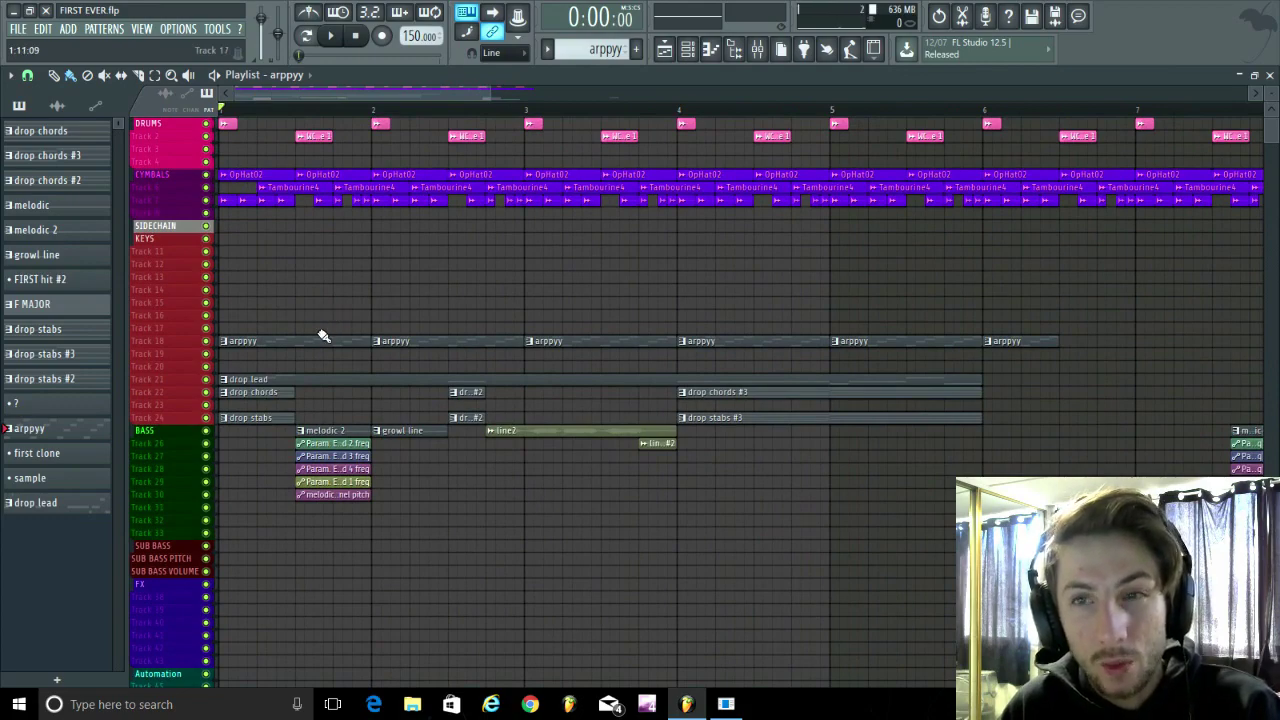
pyautogui.scroll(3, 312, 326)
pyautogui.moveTo(355, 94); pyautogui.dragTo(181, 137)
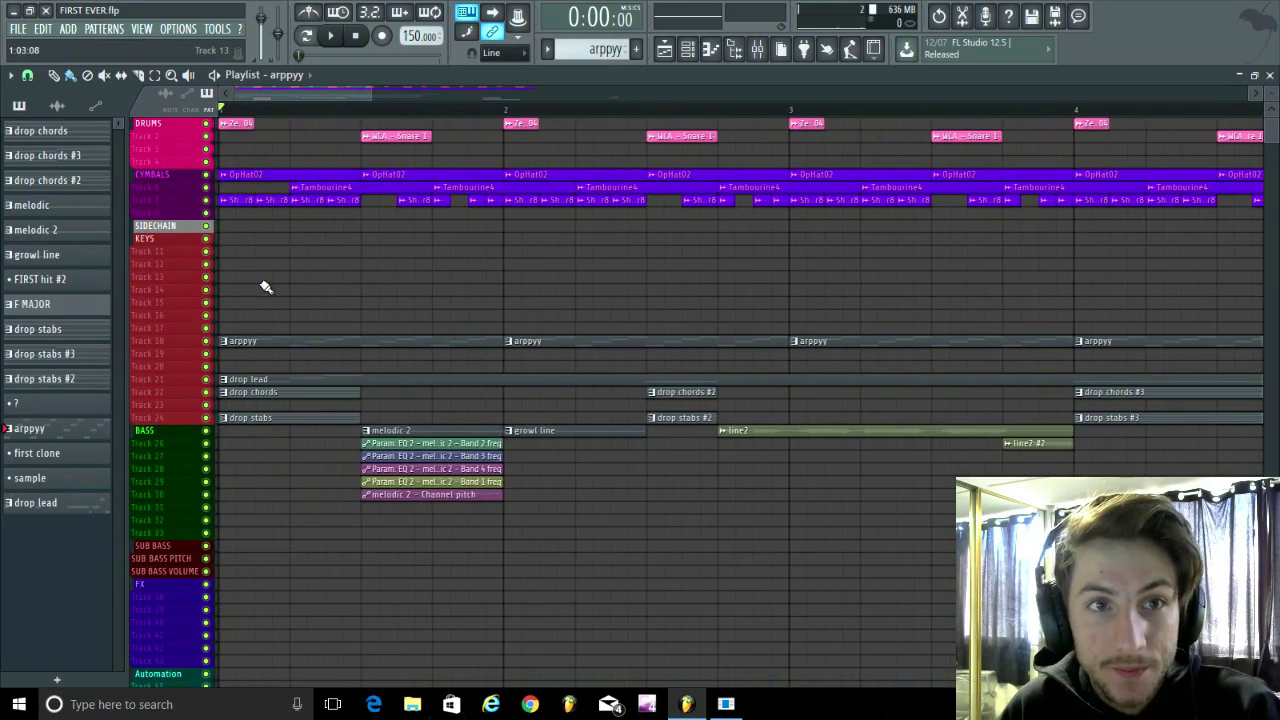
pyautogui.scroll(3, 268, 288)
pyautogui.scroll(4, 283, 397)
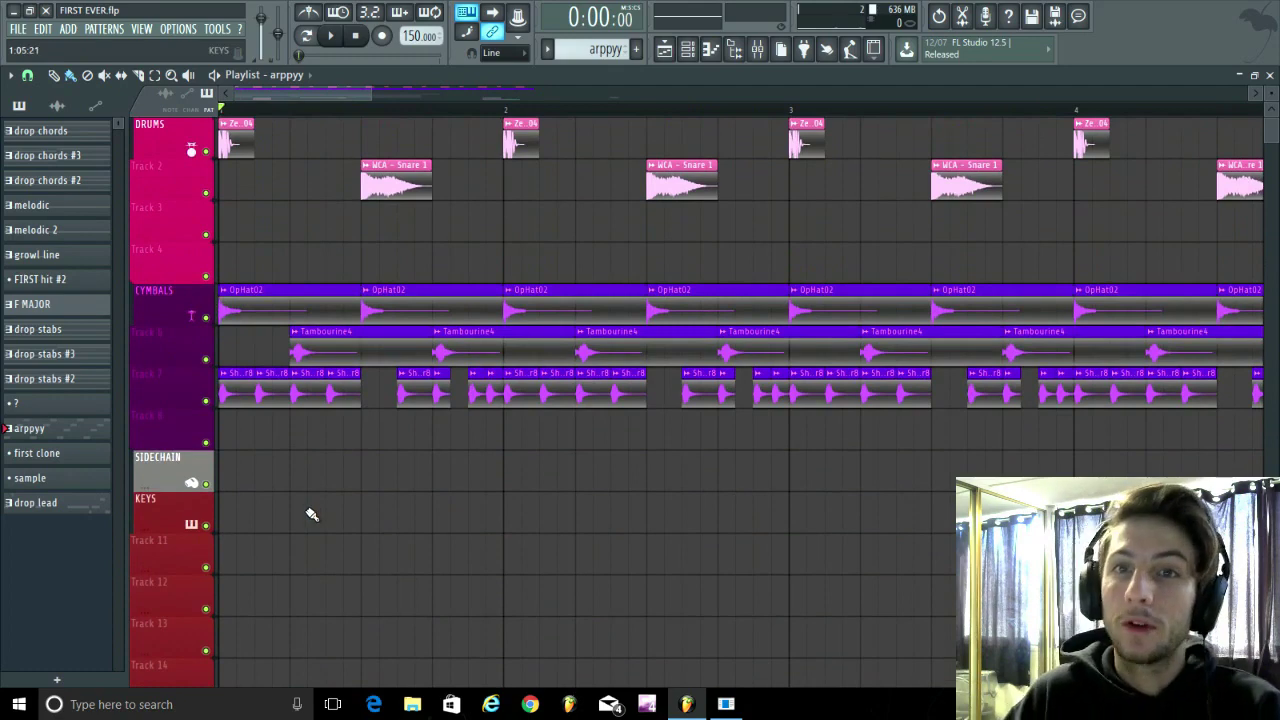
pyautogui.scroll(-4, 329, 523)
pyautogui.scroll(-3, 580, 443)
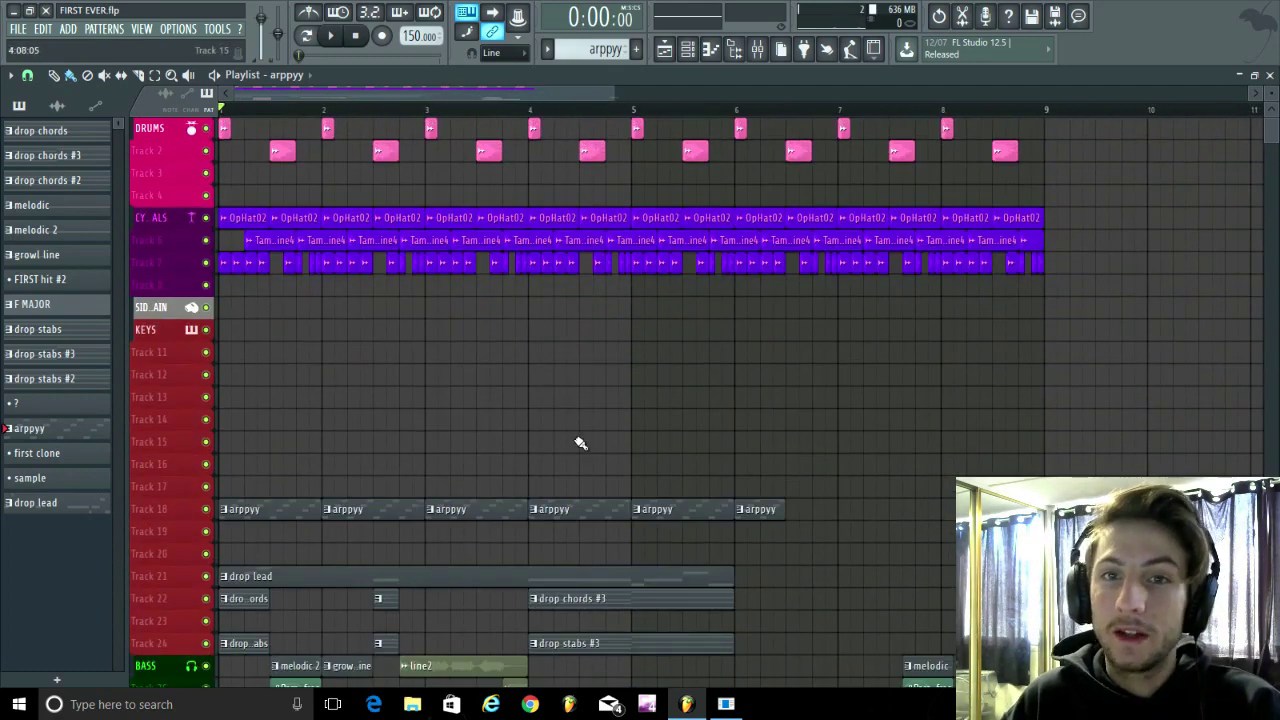
pyautogui.scroll(-2, 585, 433)
pyautogui.scroll(-4, 446, 534)
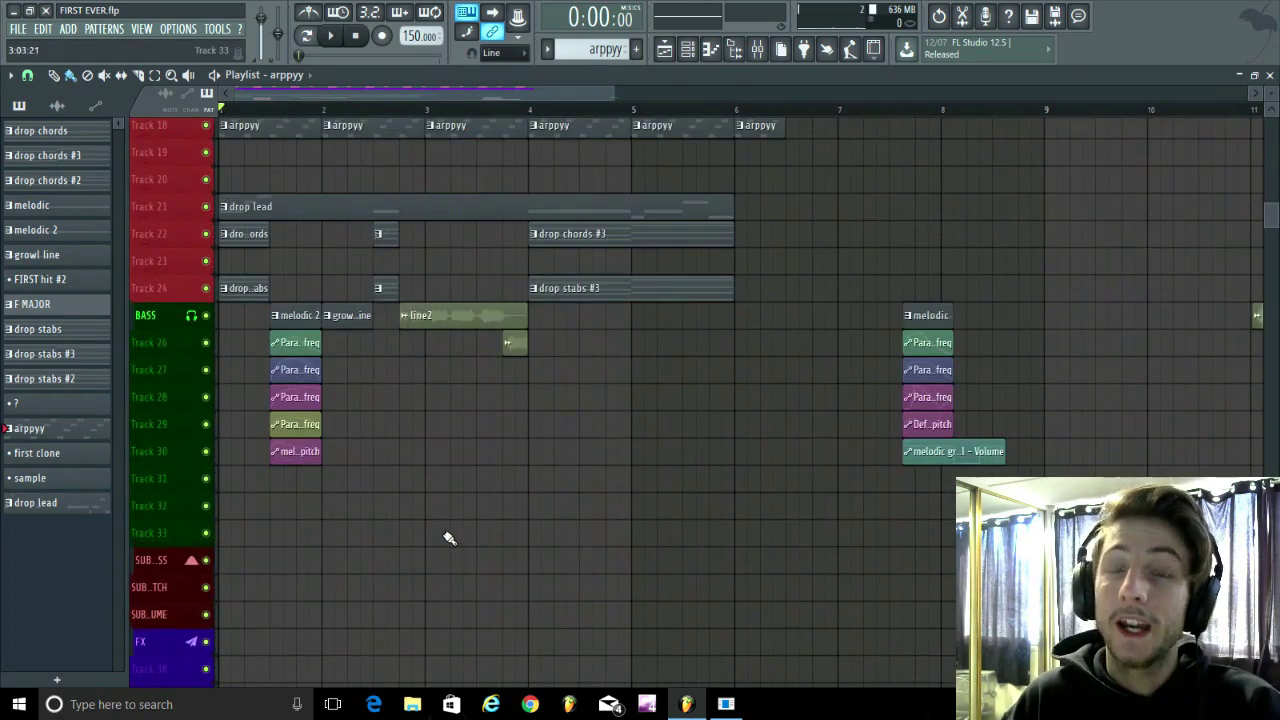
pyautogui.scroll(2, 440, 536)
pyautogui.scroll(5, 491, 251)
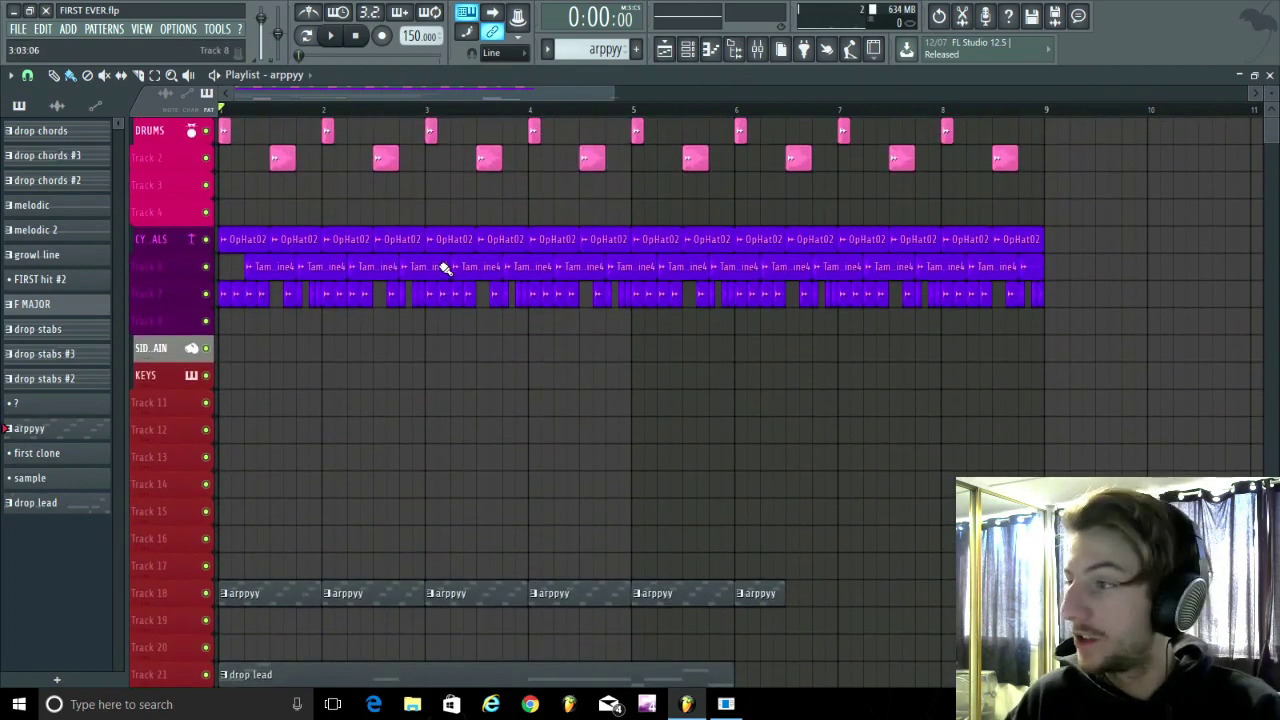
pyautogui.scroll(2, 407, 314)
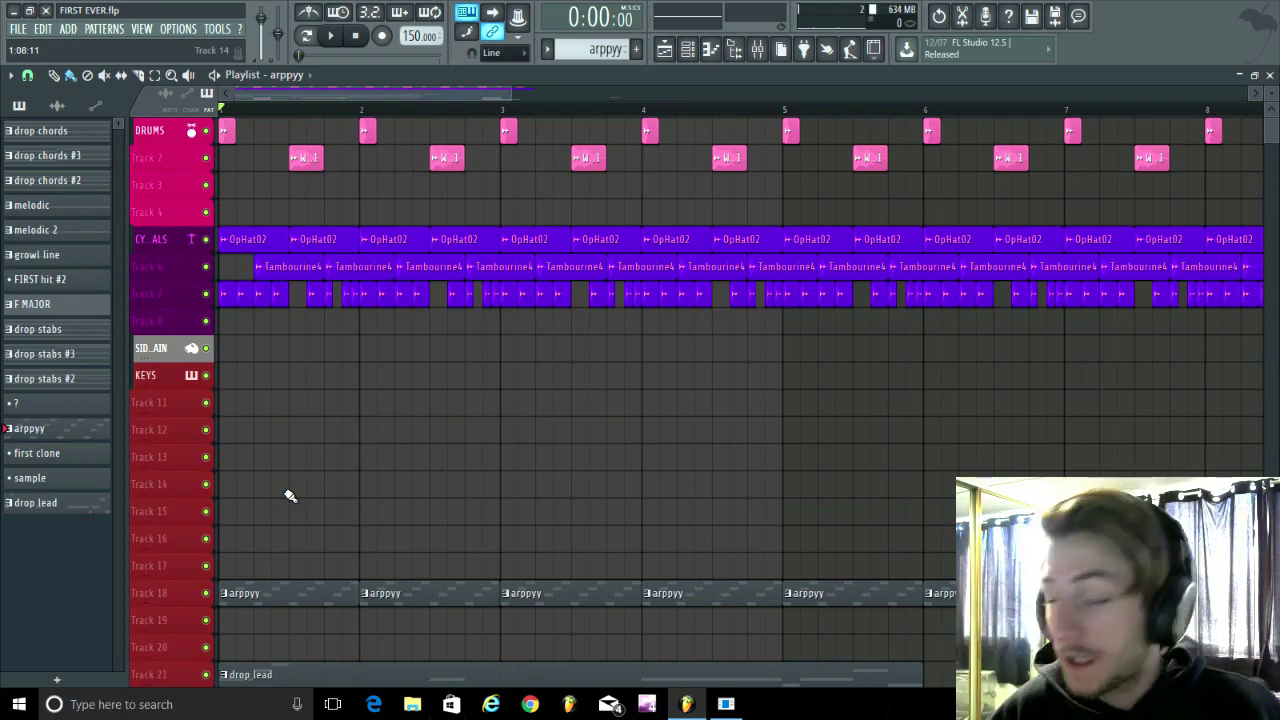
pyautogui.keyDown('ctrl'); pyautogui.scroll(-4, 290, 492); pyautogui.keyUp('ctrl')
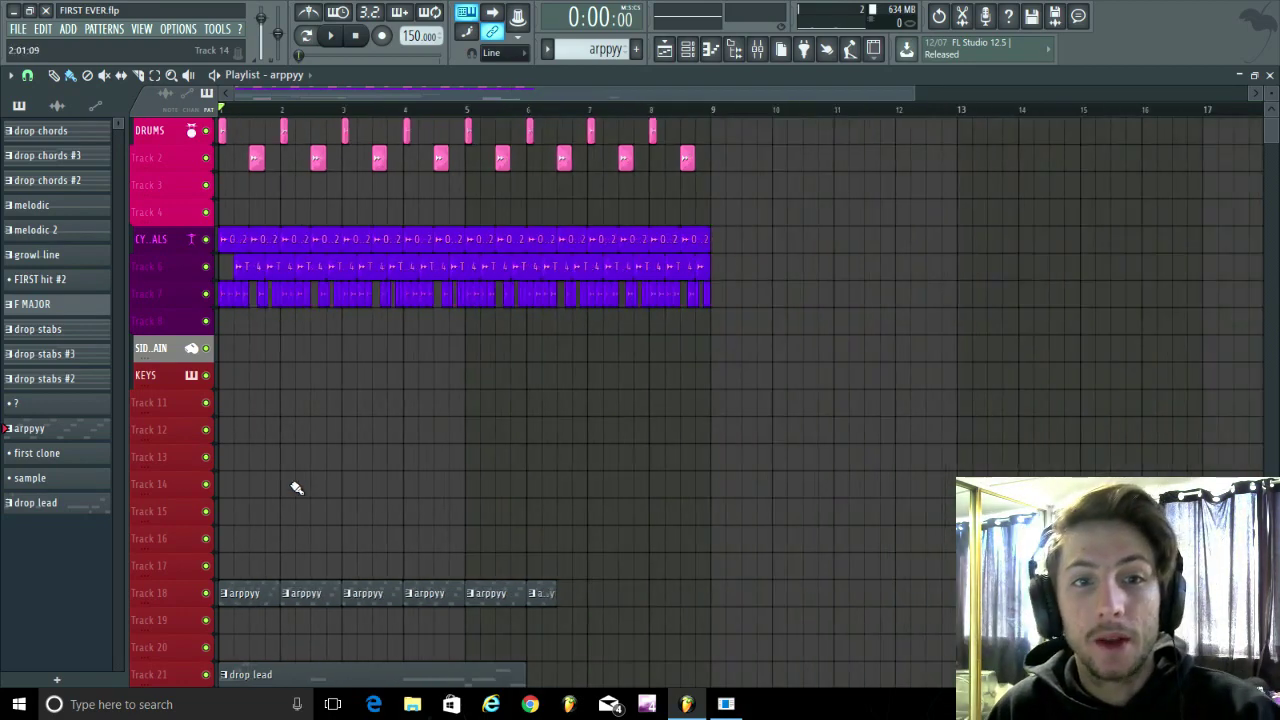
pyautogui.keyDown('alt'); pyautogui.scroll(-4, 593, 441); pyautogui.keyUp('alt')
pyautogui.keyDown('ctrl'); pyautogui.scroll(4, 237, 563); pyautogui.keyUp('ctrl')
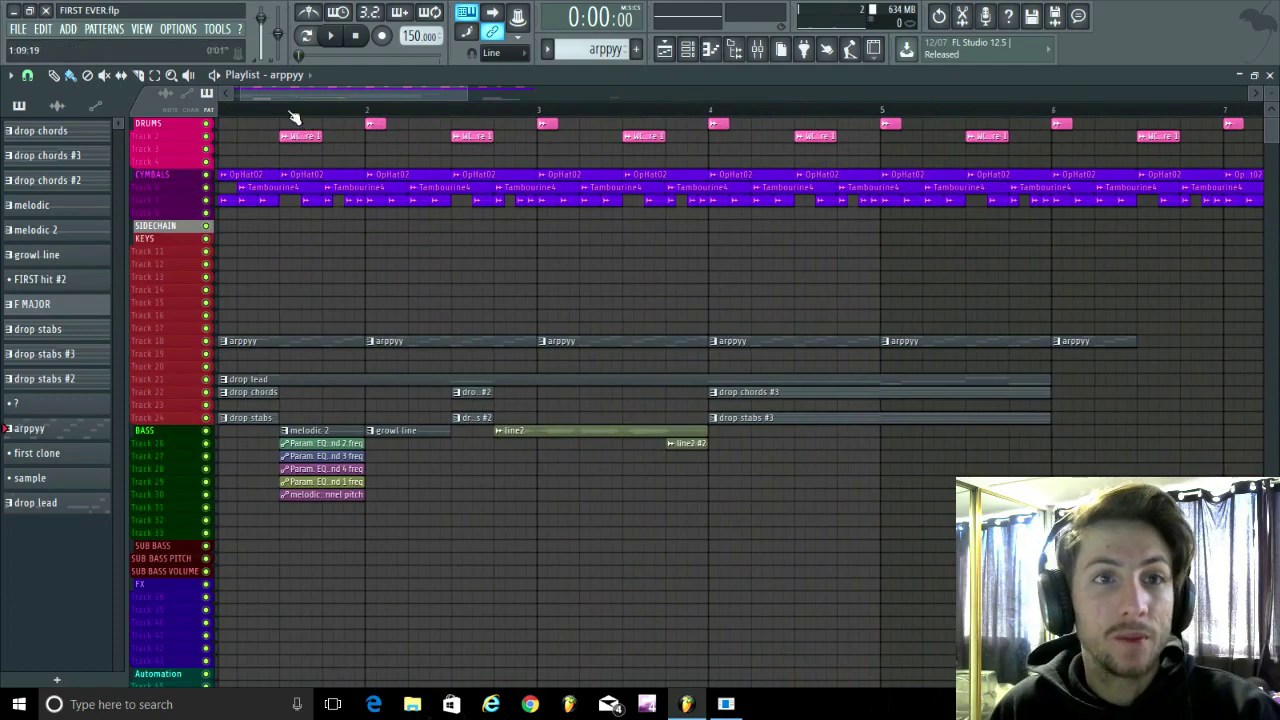
pyautogui.keyDown('alt'); pyautogui.scroll(3, 229, 267); pyautogui.keyUp('alt')
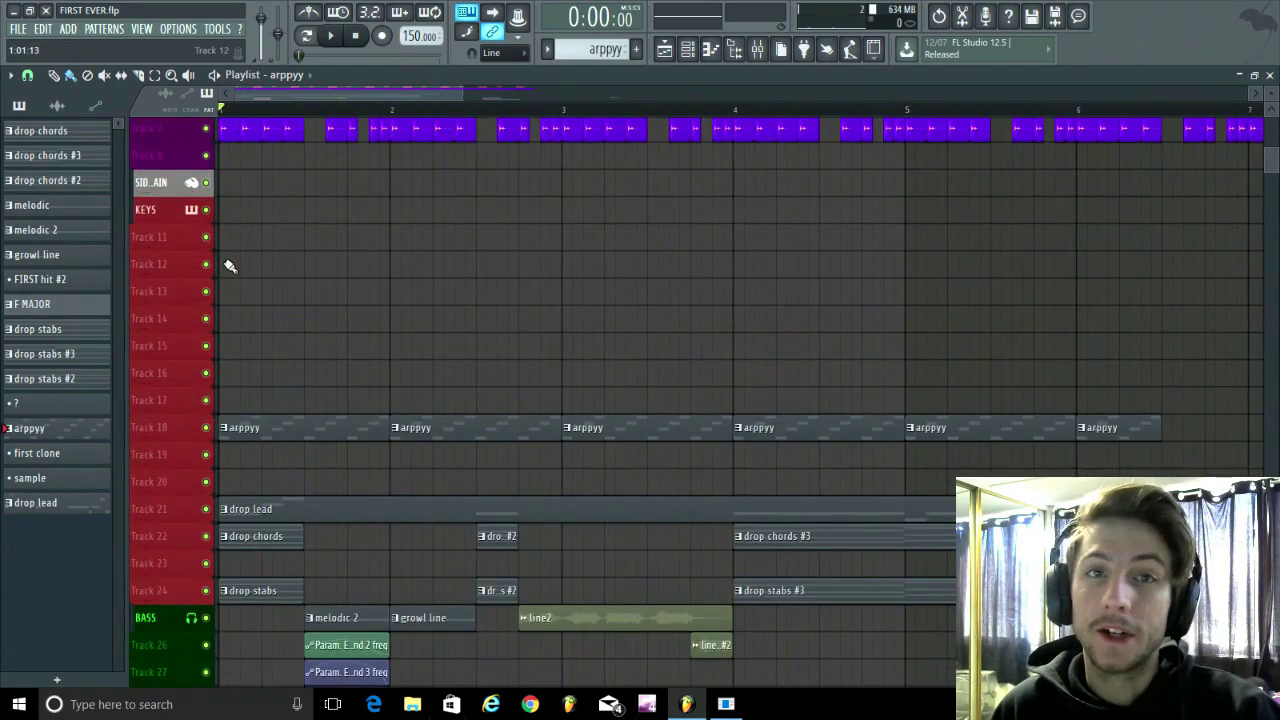
pyautogui.keyDown('ctrl'); pyautogui.scroll(4, 232, 300); pyautogui.keyUp('ctrl')
pyautogui.scroll(3, 260, 360)
pyautogui.keyDown('ctrl'); pyautogui.scroll(-4, 280, 470); pyautogui.keyUp('ctrl')
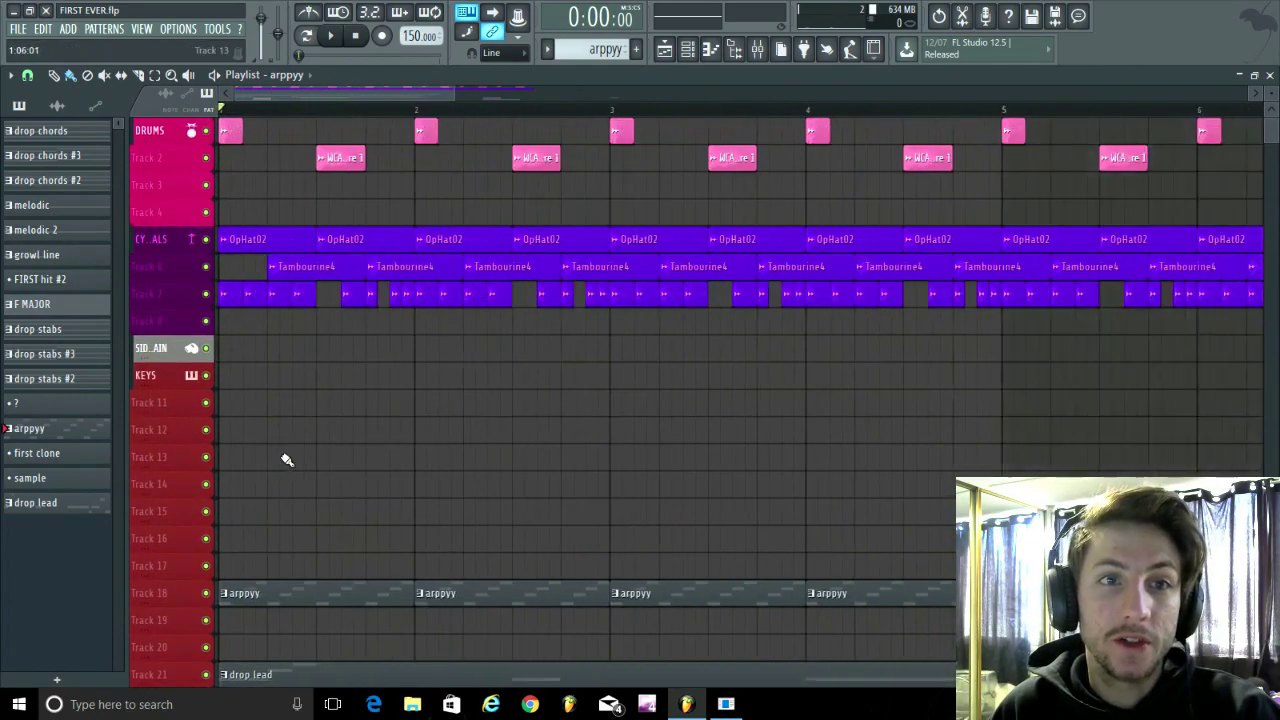
pyautogui.keyDown('ctrl'); pyautogui.scroll(-1, 287, 460); pyautogui.keyUp('ctrl')
pyautogui.keyDown('alt'); pyautogui.scroll(-3, 297, 438); pyautogui.keyUp('alt')
pyautogui.keyDown('alt'); pyautogui.scroll(3, 303, 289); pyautogui.keyUp('alt')
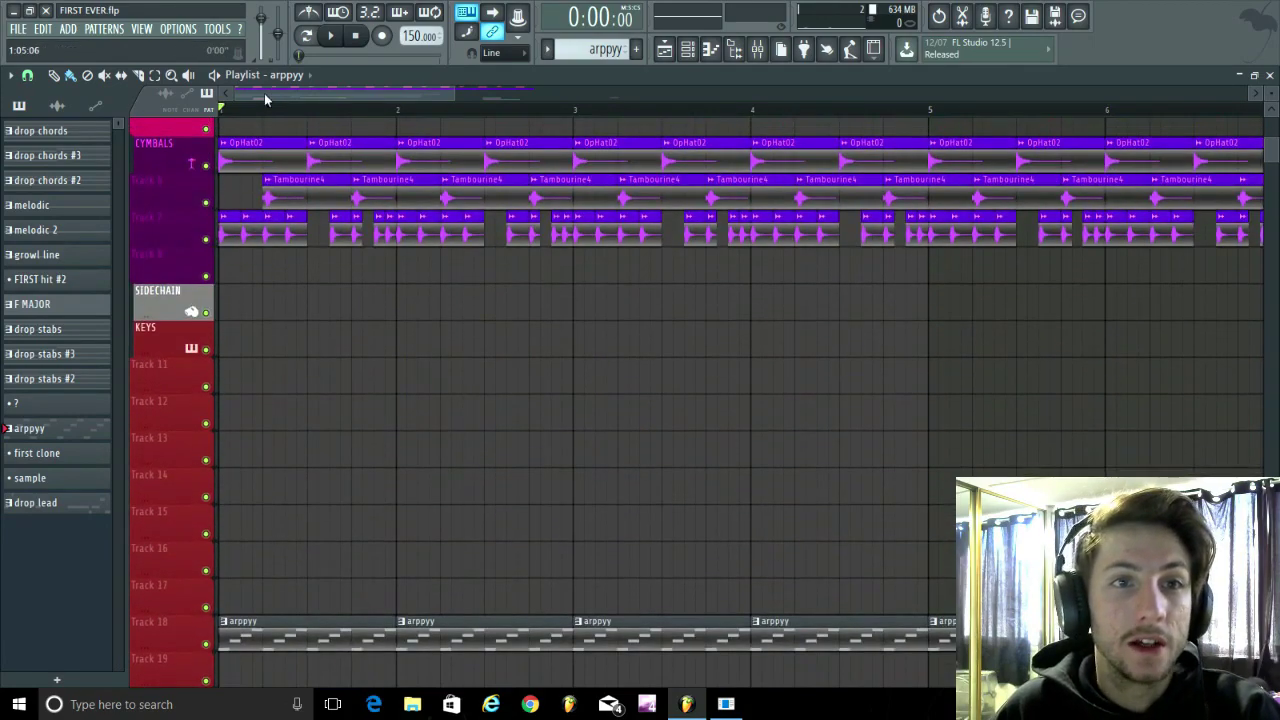
pyautogui.keyDown('ctrl'); pyautogui.scroll(-2, 322, 527); pyautogui.keyUp('ctrl')
pyautogui.keyDown('ctrl'); pyautogui.scroll(-1, 322, 527); pyautogui.keyUp('ctrl')
pyautogui.keyDown('alt'); pyautogui.scroll(-2, 342, 519); pyautogui.keyUp('alt')
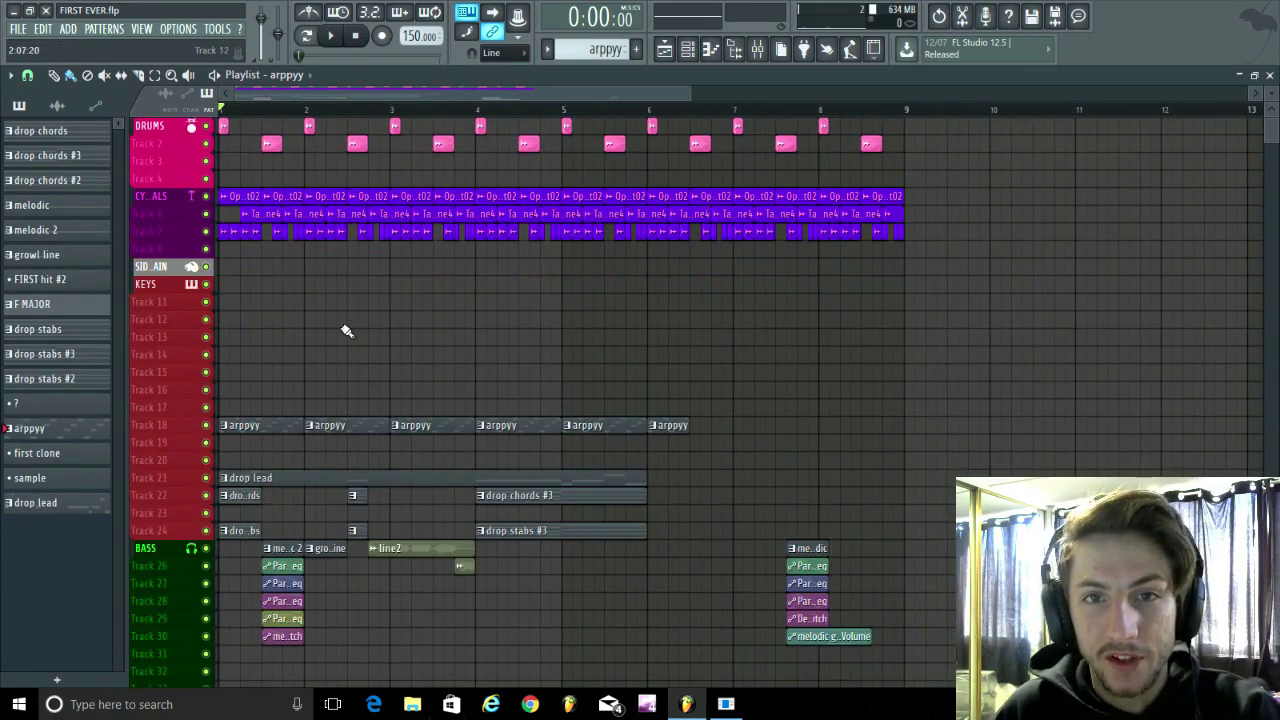
pyautogui.keyDown('ctrl'); pyautogui.scroll(-2, 336, 334); pyautogui.keyUp('ctrl')
pyautogui.keyDown('ctrl'); pyautogui.scroll(3, 289, 331); pyautogui.keyUp('ctrl')
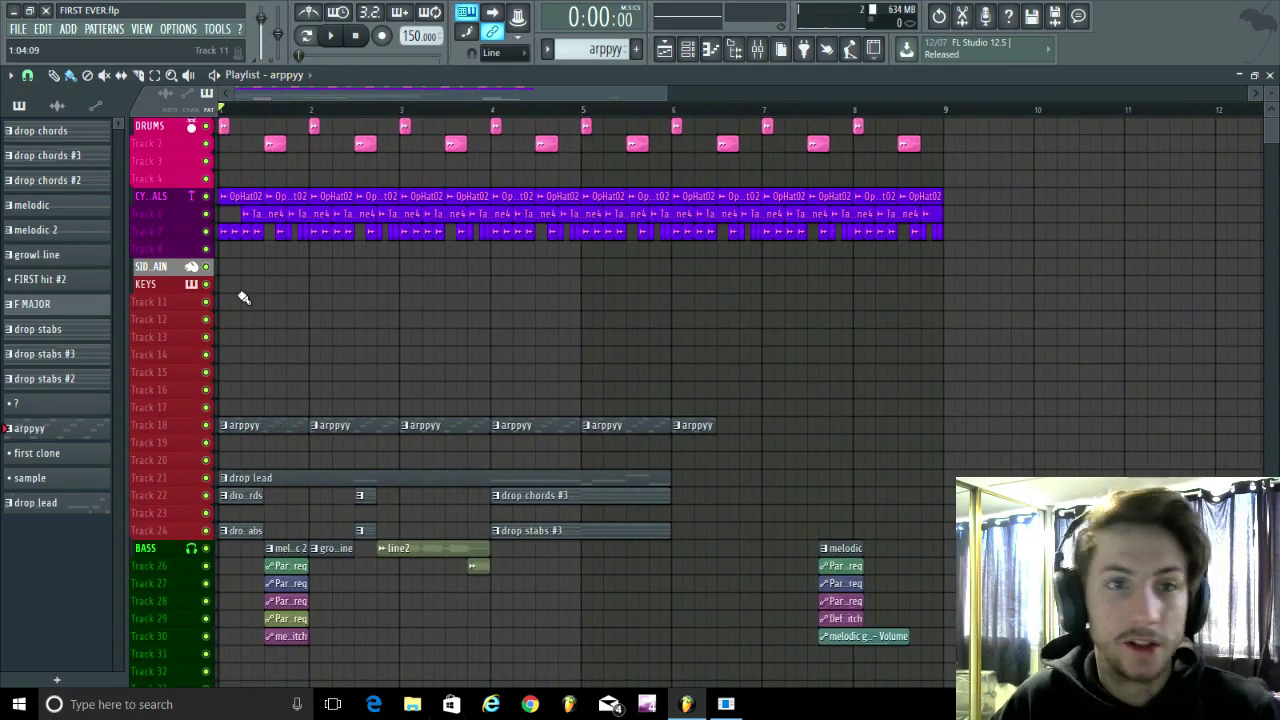
pyautogui.keyDown('ctrl'); pyautogui.scroll(4, 300, 355); pyautogui.keyUp('ctrl')
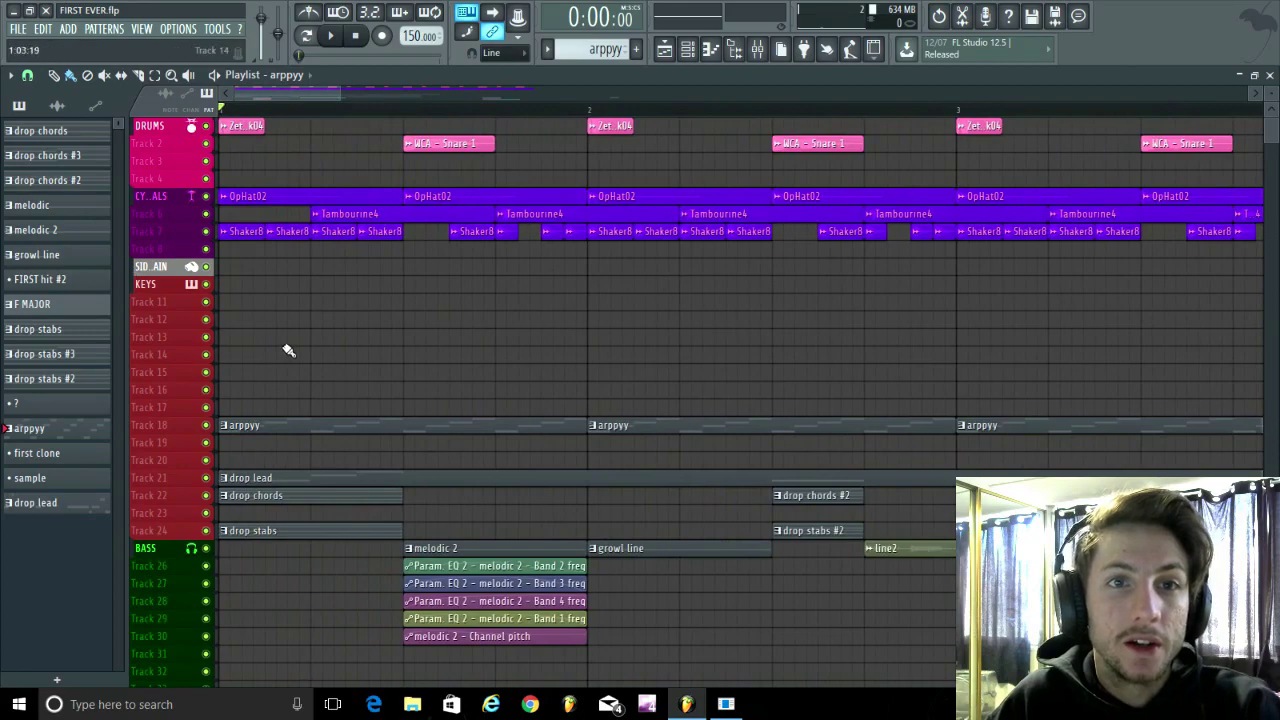
pyautogui.keyDown('alt'); pyautogui.scroll(4, 288, 350); pyautogui.keyUp('alt')
pyautogui.keyDown('ctrl'); pyautogui.scroll(-2, 317, 170); pyautogui.keyUp('ctrl')
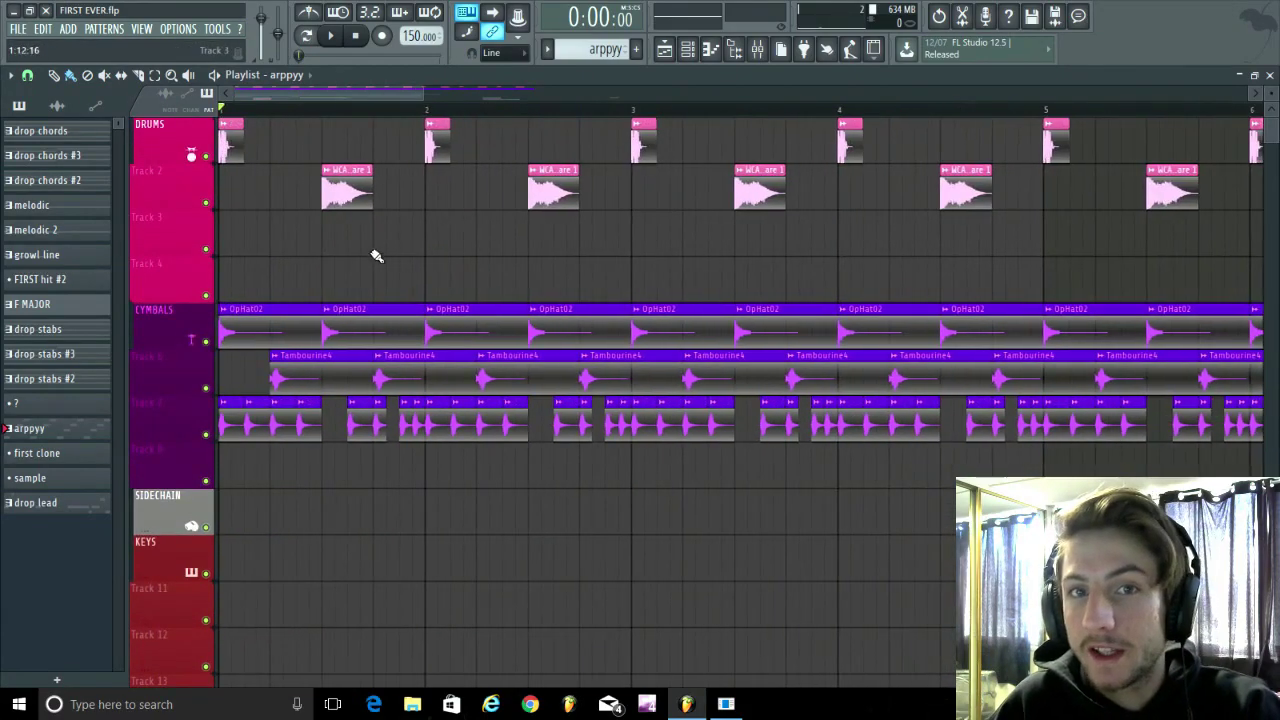
pyautogui.keyDown('alt'); pyautogui.scroll(-2, 385, 340); pyautogui.keyUp('alt')
pyautogui.keyDown('ctrl'); pyautogui.scroll(-2, 470, 480); pyautogui.keyUp('ctrl')
pyautogui.keyDown('alt'); pyautogui.scroll(-3, 680, 440); pyautogui.keyUp('alt')
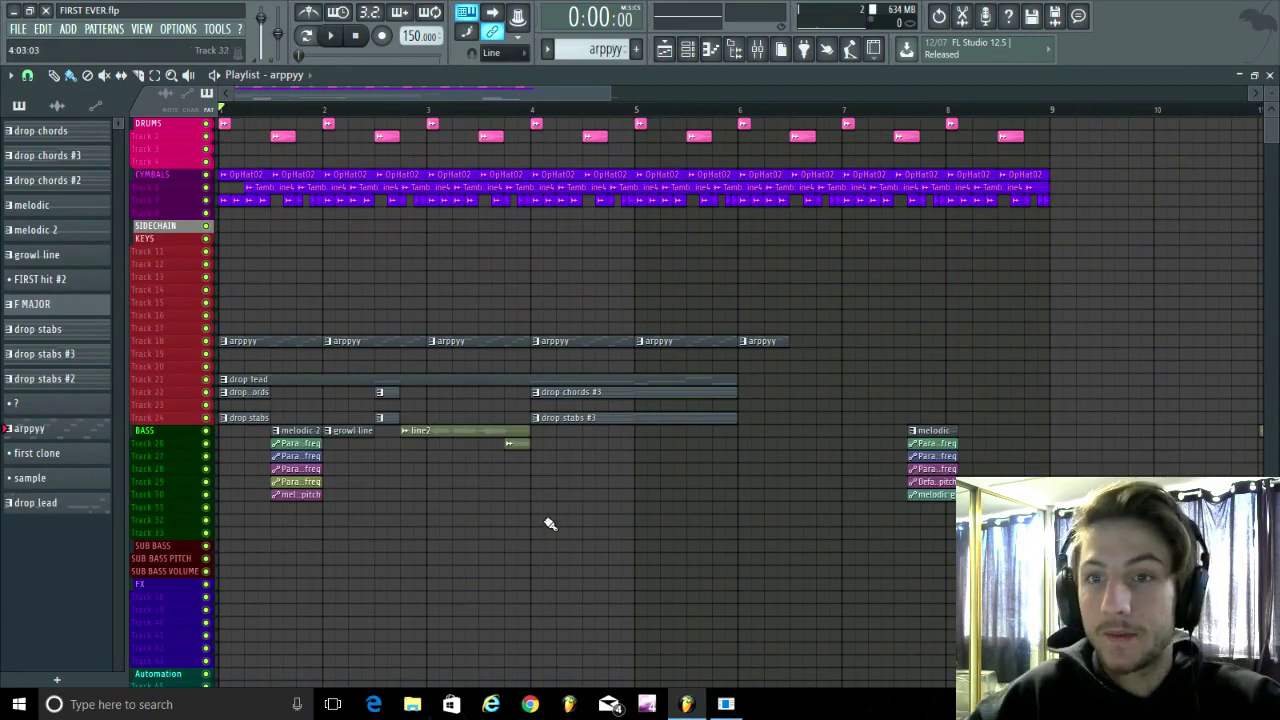
# Examine the melodic 2, growl line and line2 clips and their automation clips in the bass tracks of the playlist
pyautogui.keyDown('ctrl'); pyautogui.scroll(4, 260, 260); pyautogui.keyUp('ctrl')
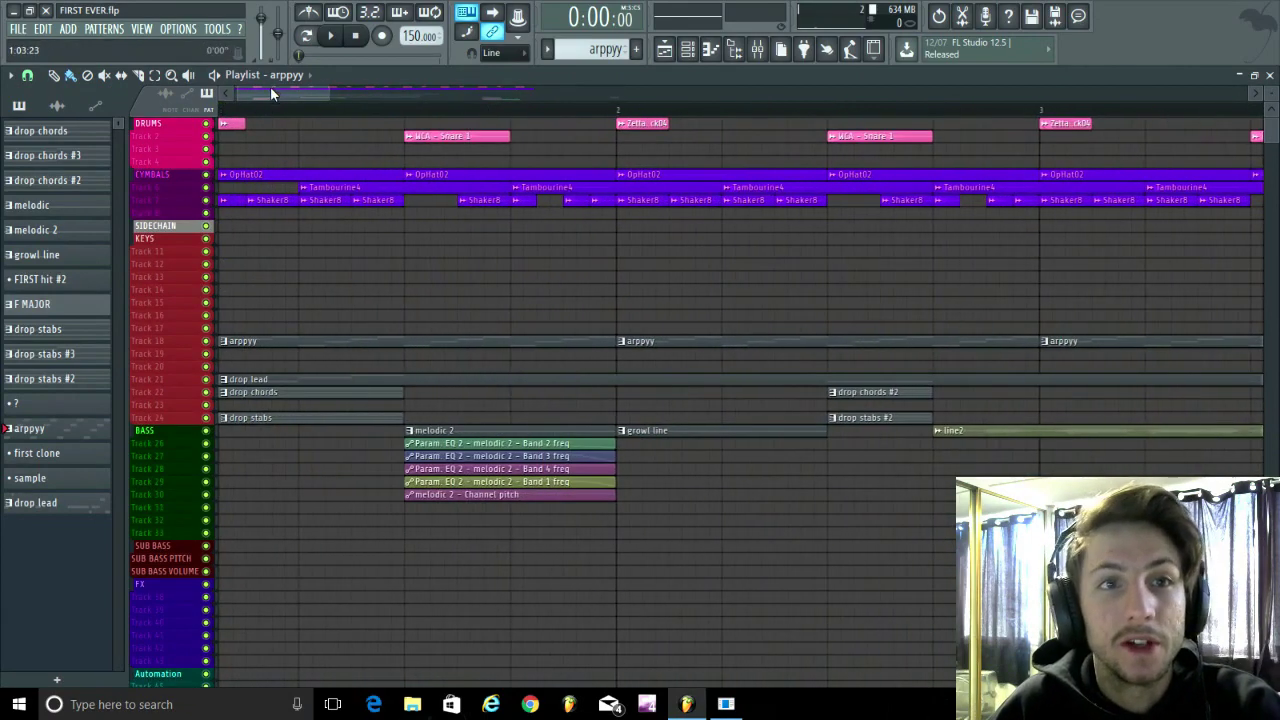
pyautogui.keyDown('alt'); pyautogui.scroll(3, 257, 237); pyautogui.keyUp('alt')
pyautogui.scroll(-5, 266, 223)
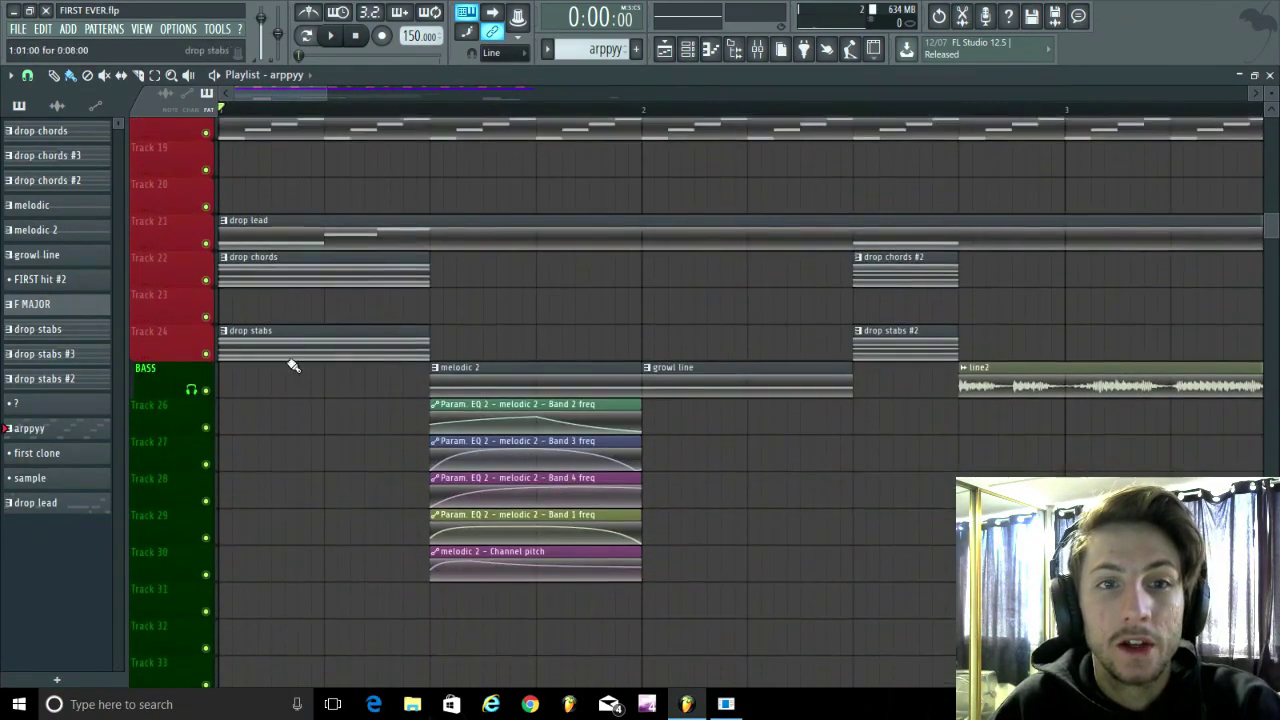
pyautogui.keyDown('ctrl'); pyautogui.scroll(-5, 174, 514); pyautogui.keyUp('ctrl')
pyautogui.keyDown('alt'); pyautogui.scroll(-3, 330, 475); pyautogui.keyUp('alt')
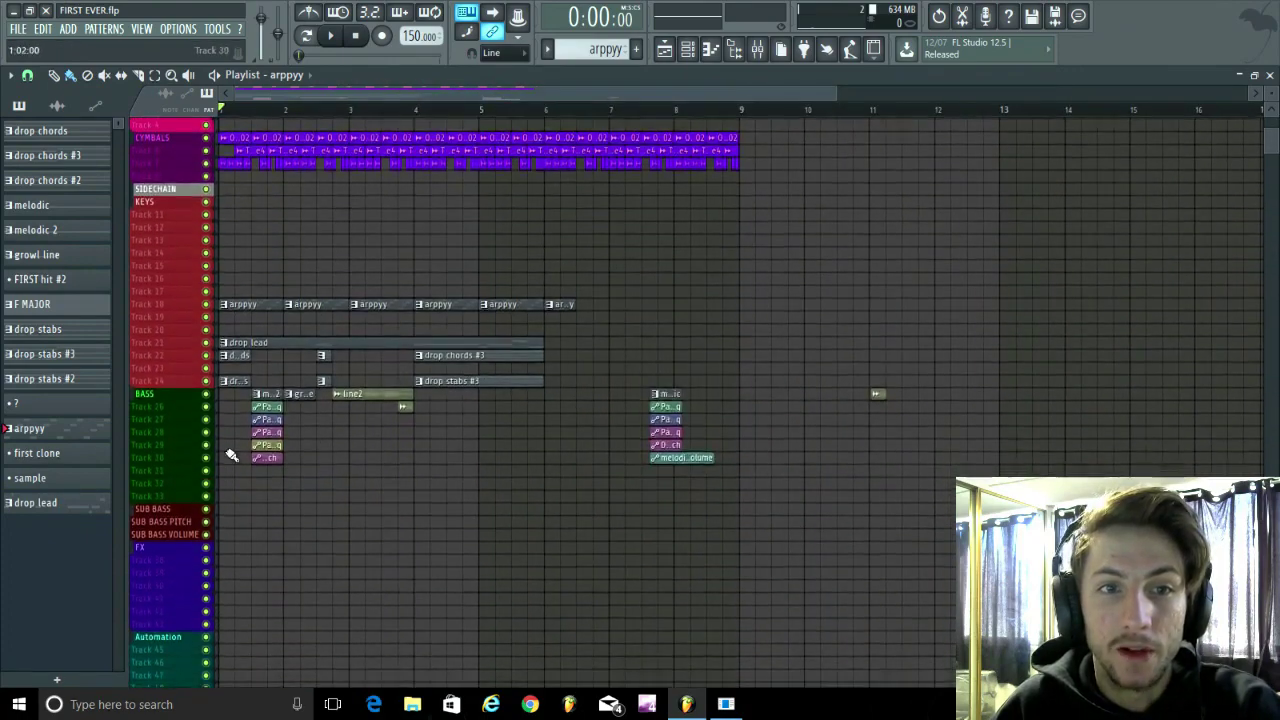
pyautogui.keyDown('ctrl'); pyautogui.scroll(4, 225, 448); pyautogui.keyUp('ctrl')
pyautogui.keyDown('alt'); pyautogui.scroll(3, 220, 445); pyautogui.keyUp('alt')
pyautogui.scroll(-1, 225, 437)
pyautogui.scroll(2, 229, 429)
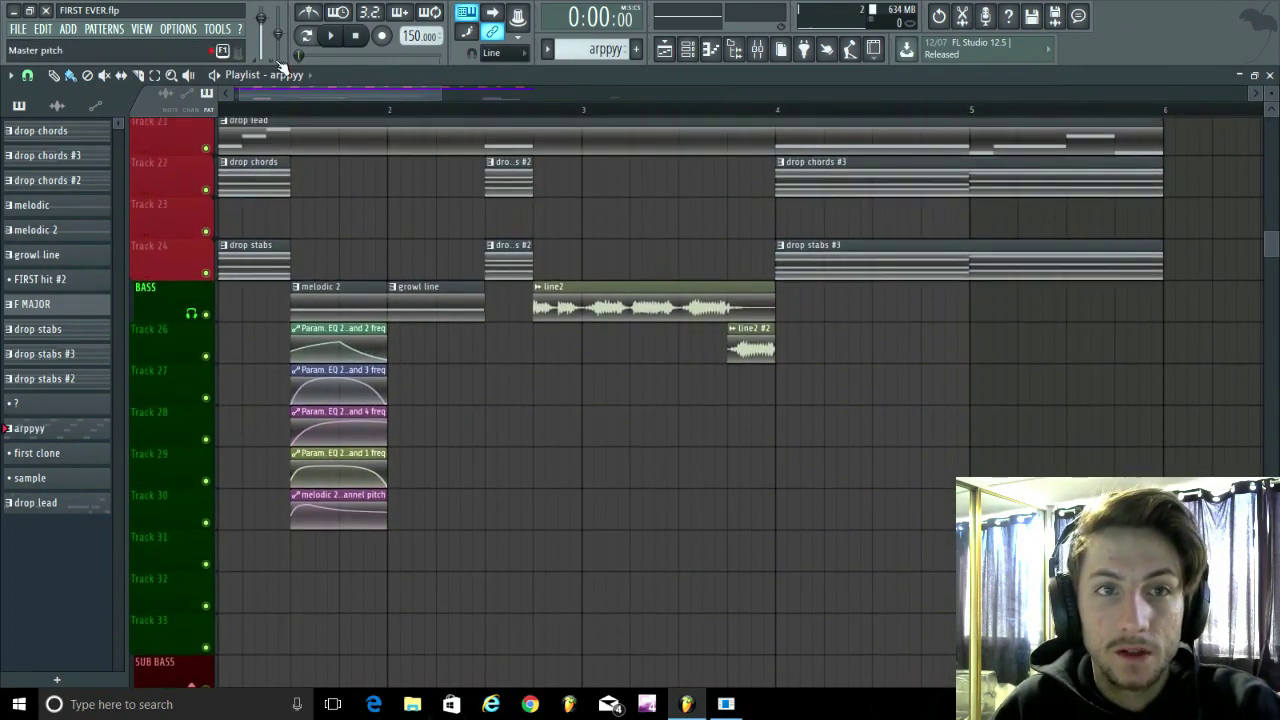
pyautogui.keyDown('ctrl'); pyautogui.scroll(-3, 337, 209); pyautogui.keyUp('ctrl')
pyautogui.scroll(-5, 386, 314)
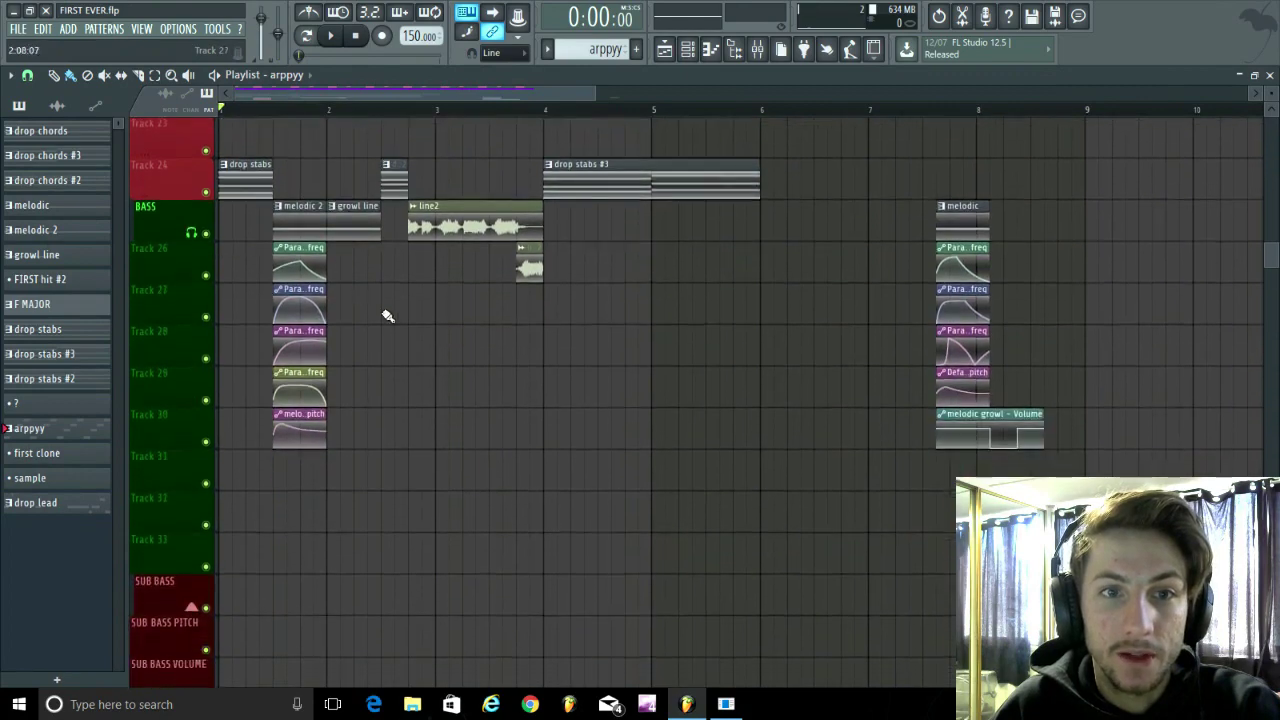
# Play the arrangement from bar 1 to hear the drop with its keys and bass clips
pyautogui.scroll(10, 400, 314)
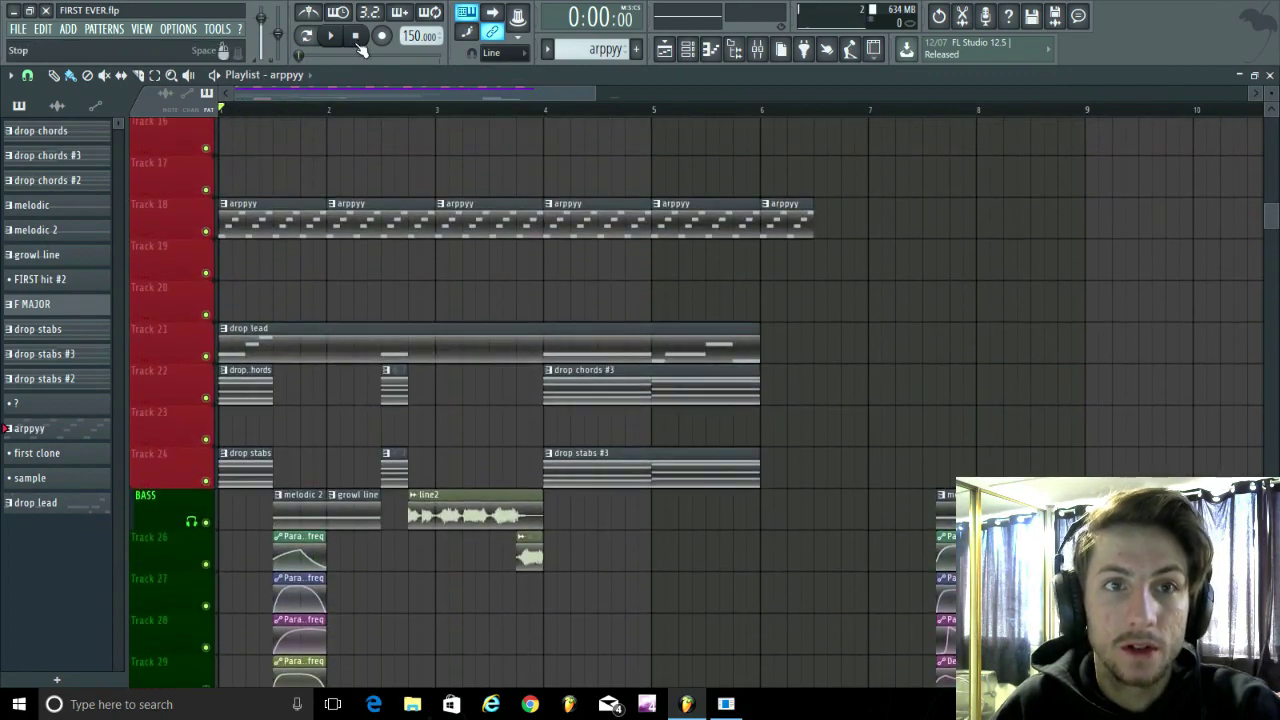
pyautogui.click(331, 37)
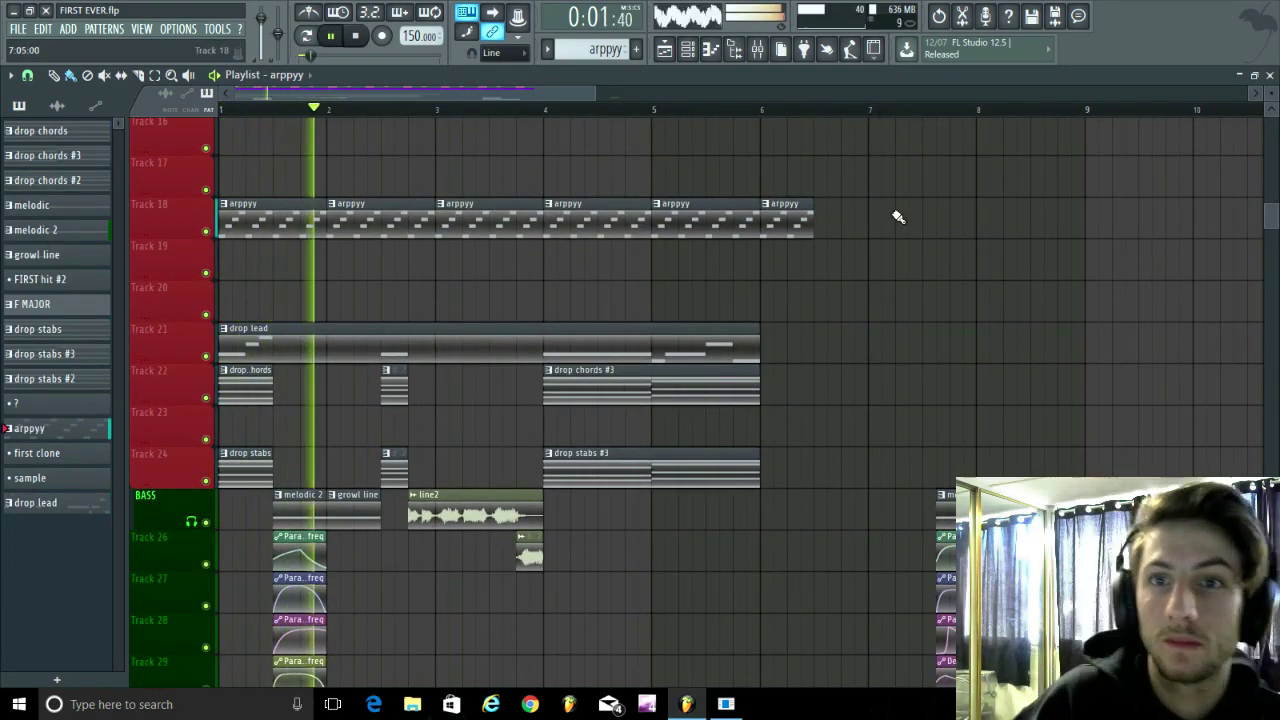
pyautogui.scroll(-1, 898, 216)
pyautogui.scroll(-2, 900, 218)
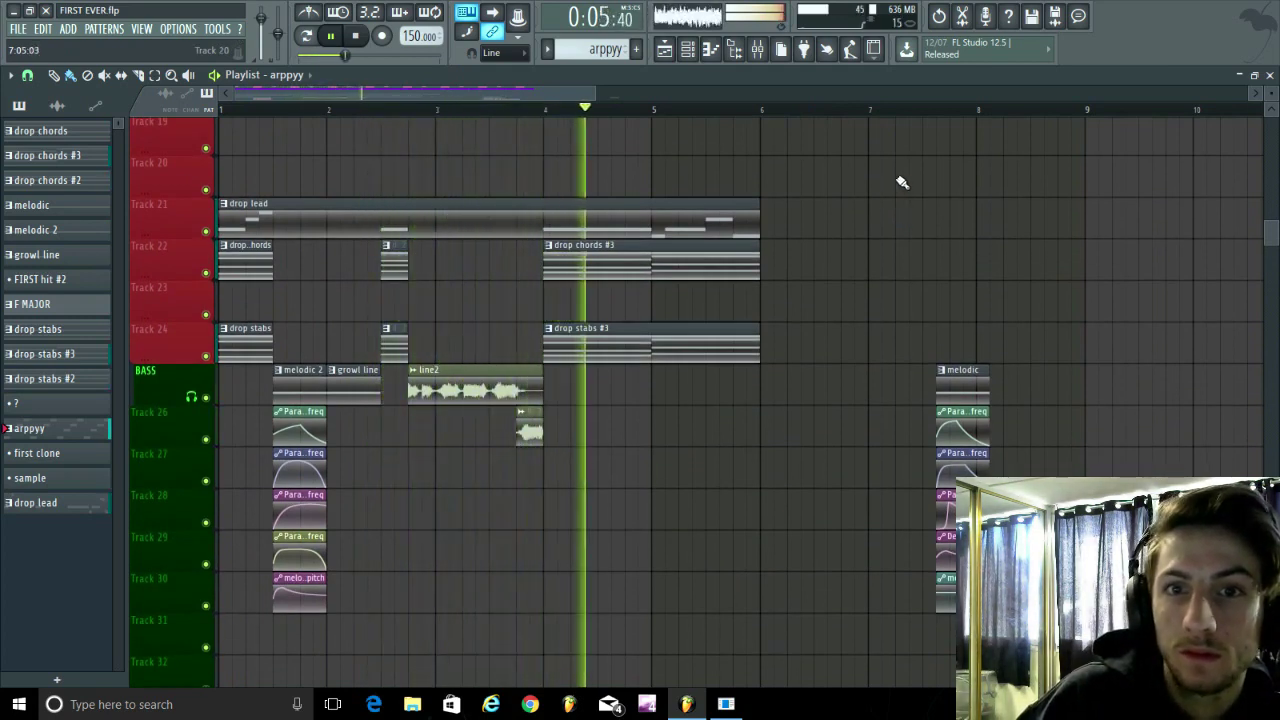
# Stop playback and examine the drop chords, drop stabs and bass clips of the drop in the playlist
pyautogui.click(333, 37)
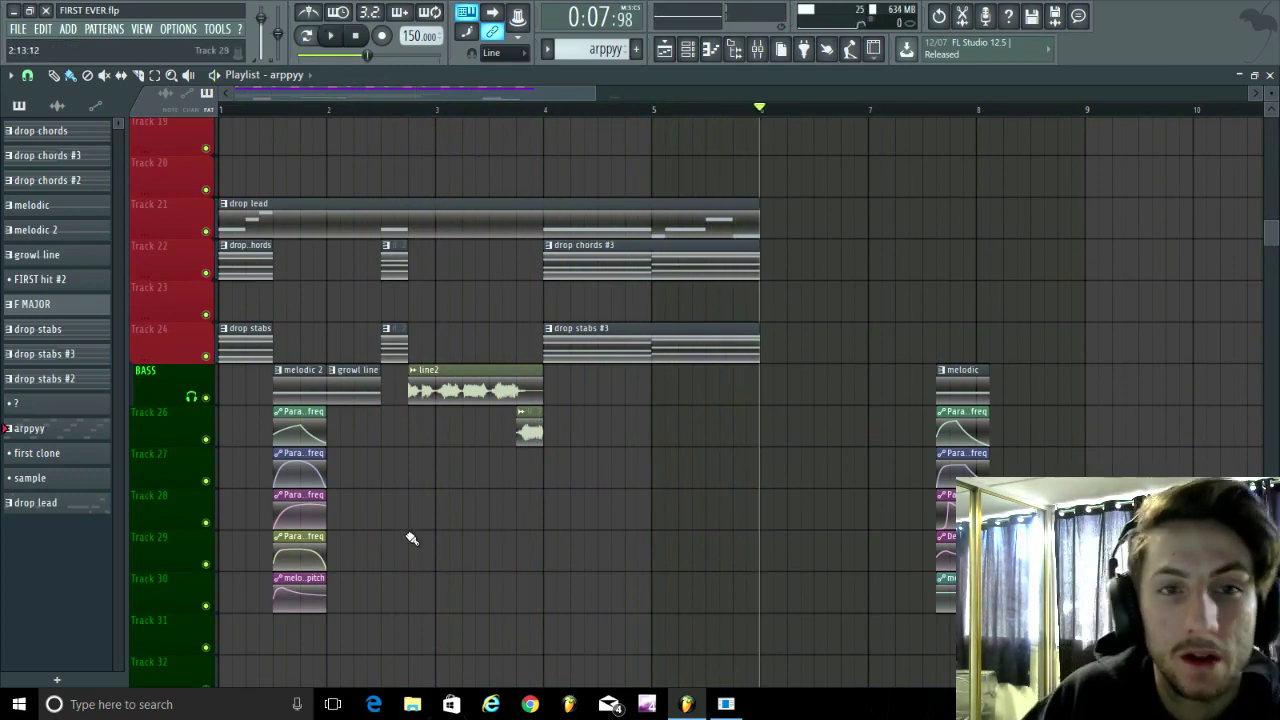
pyautogui.scroll(-1, 403, 534)
pyautogui.scroll(8, 360, 557)
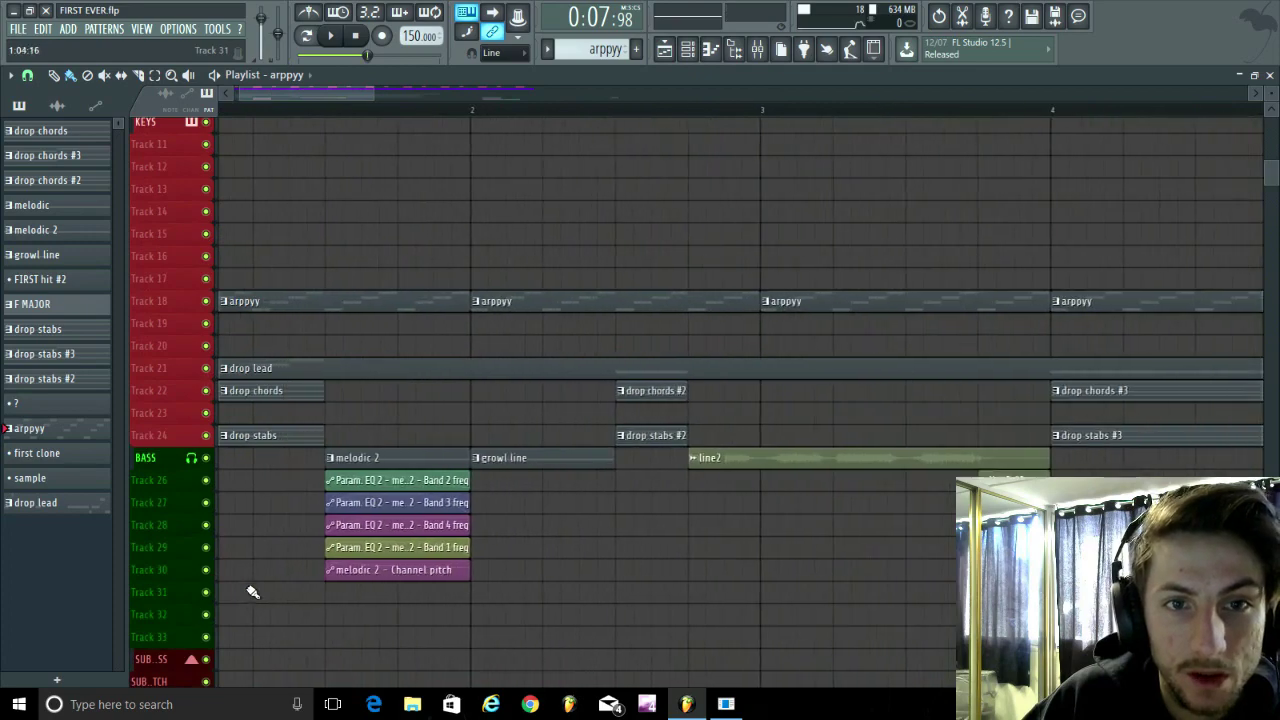
pyautogui.scroll(3, 253, 592)
pyautogui.scroll(-3, 255, 580)
pyautogui.scroll(5, 240, 340)
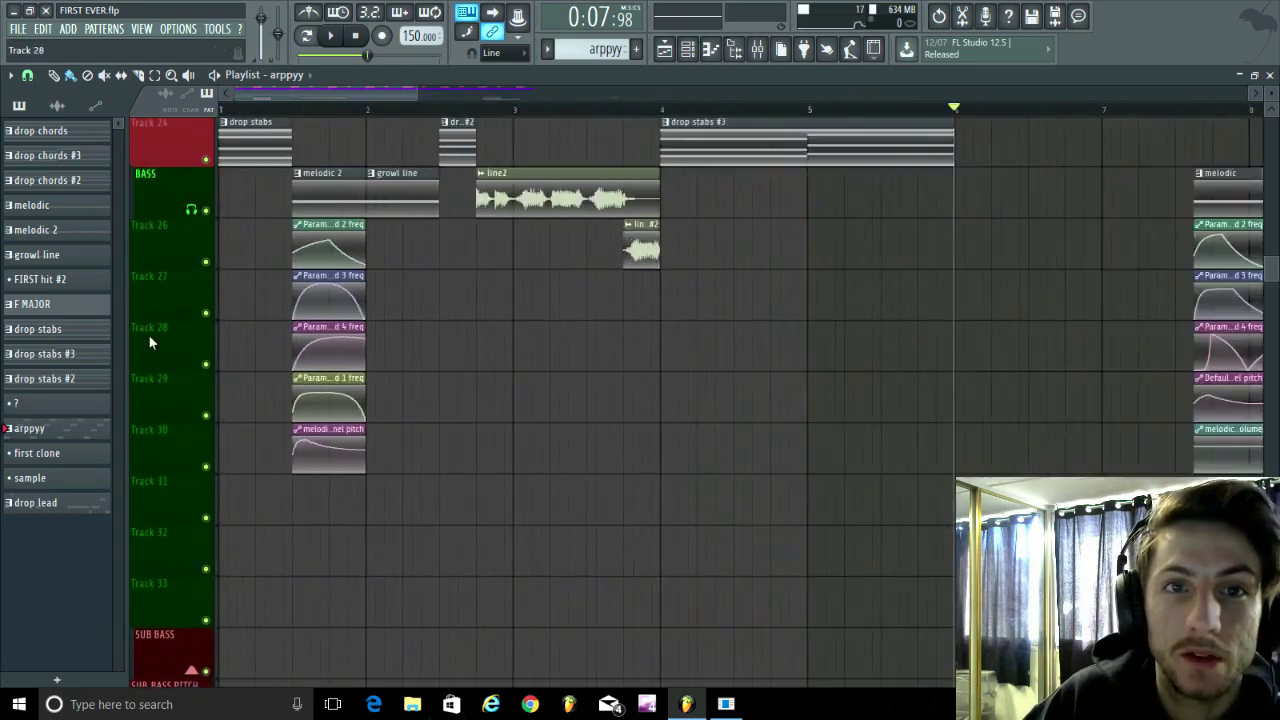
pyautogui.scroll(1, 290, 315)
pyautogui.scroll(-1, 314, 329)
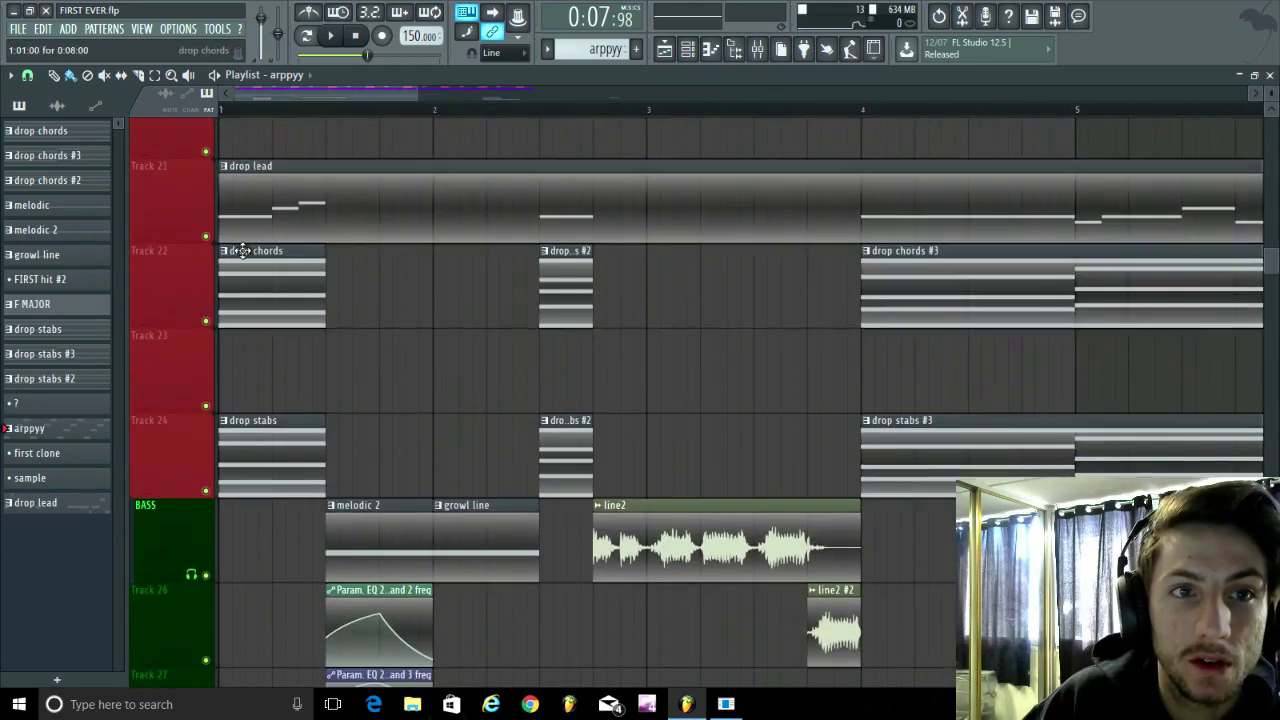
pyautogui.scroll(2, 251, 114)
# Return the playback position to the start of bar 1 and briefly play the beginning of the drop
pyautogui.click(251, 110)
pyautogui.scroll(2, 437, 166)
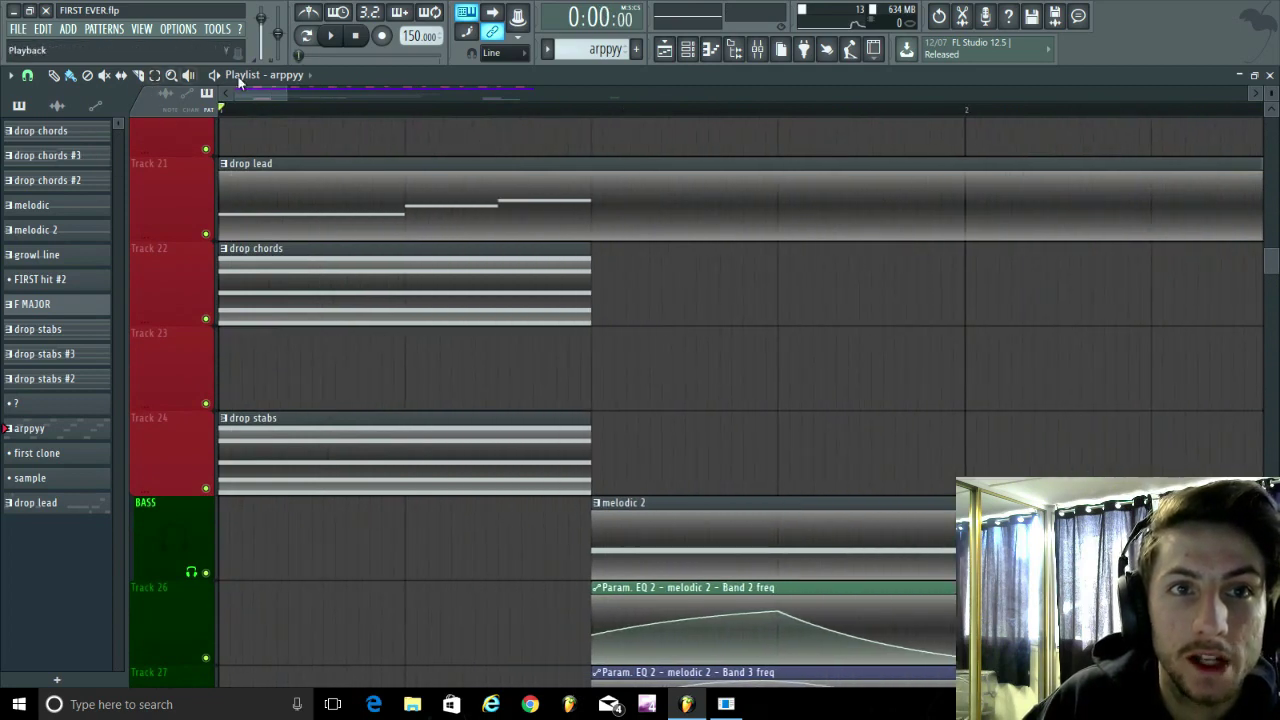
pyautogui.click(331, 36)
pyautogui.click(331, 36)
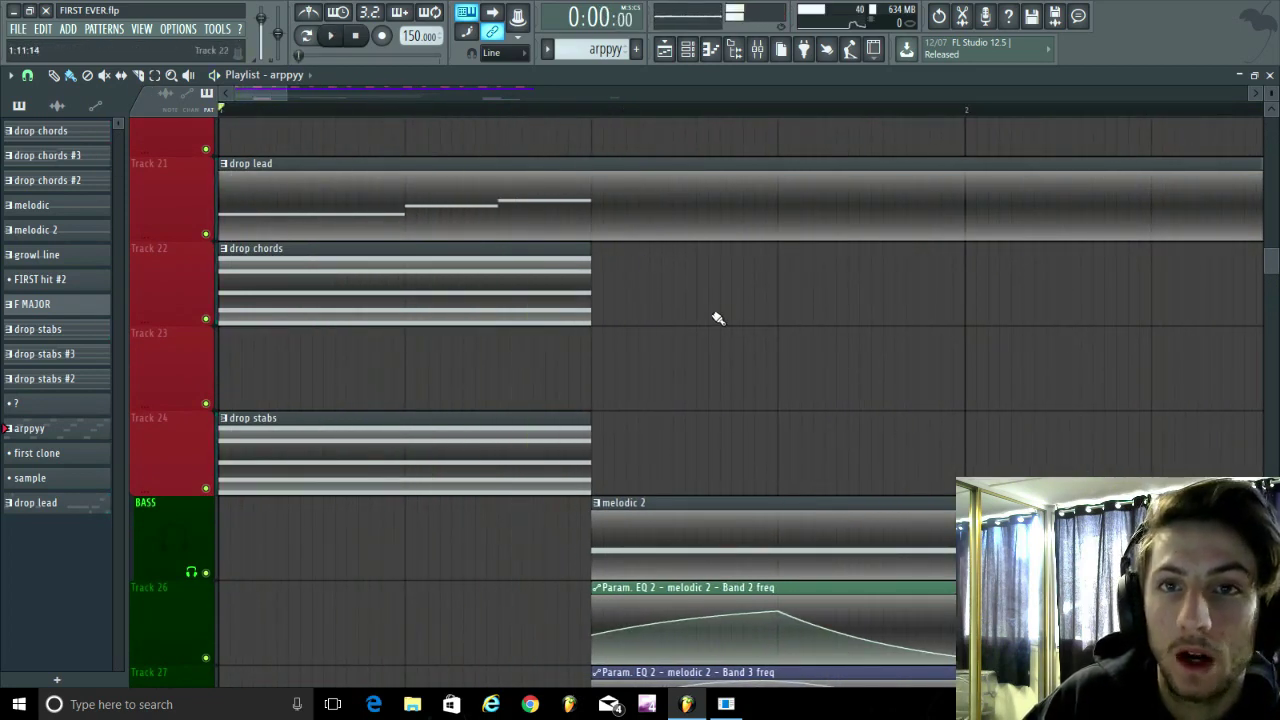
pyautogui.scroll(-1, 660, 338)
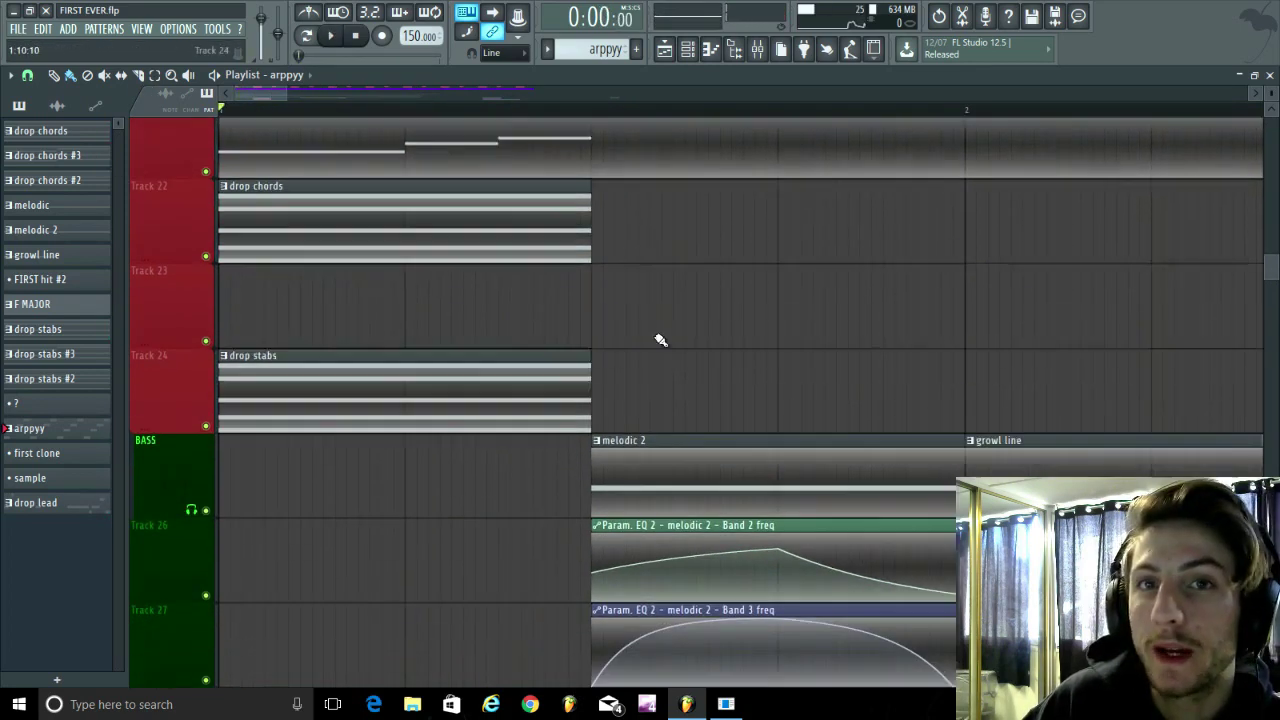
# Show the channel rack, view the BASS channels and switch the channel filter to the KEYS group
pyautogui.scroll(1, 605, 275)
pyautogui.click(687, 49)
pyautogui.click(422, 223)
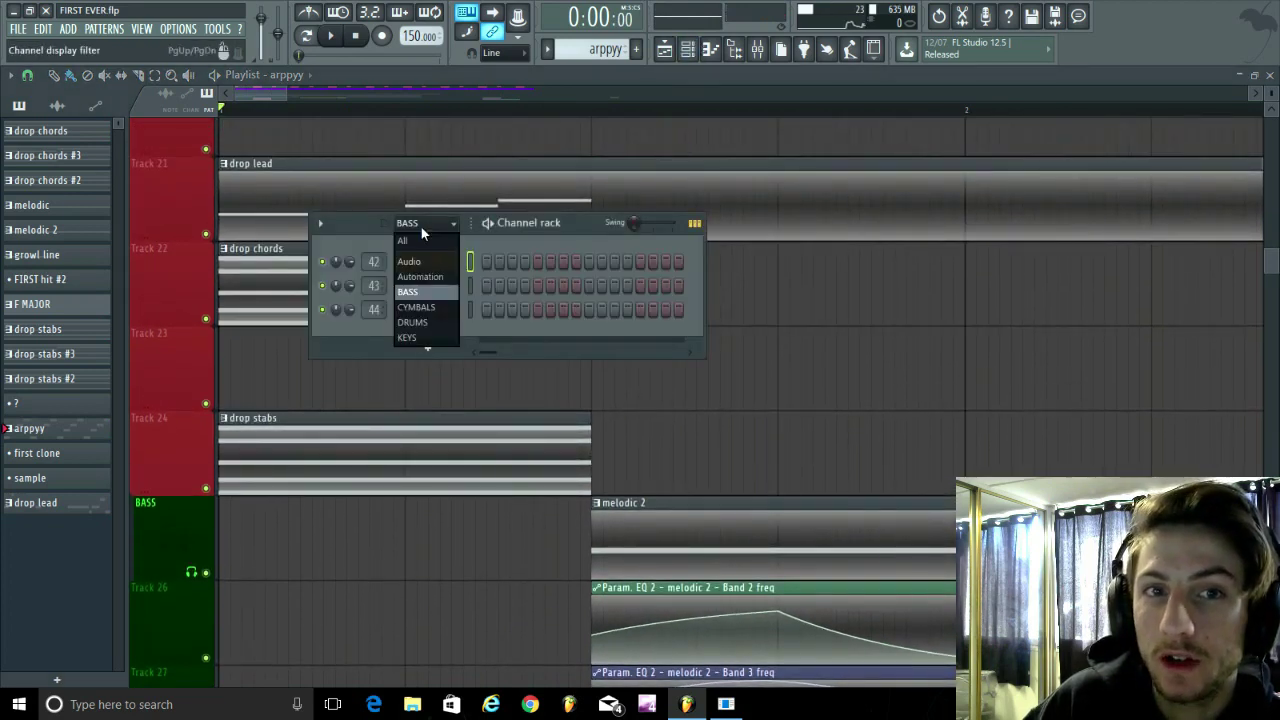
pyautogui.click(431, 294)
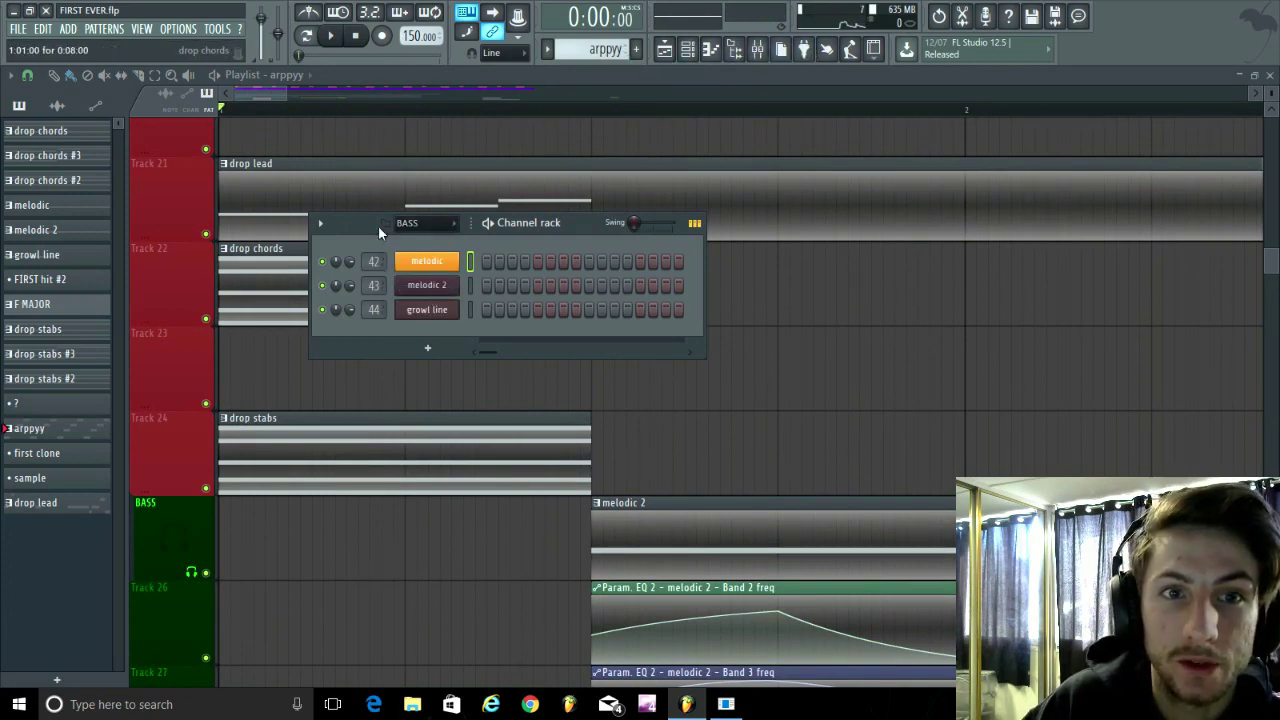
pyautogui.click(440, 224)
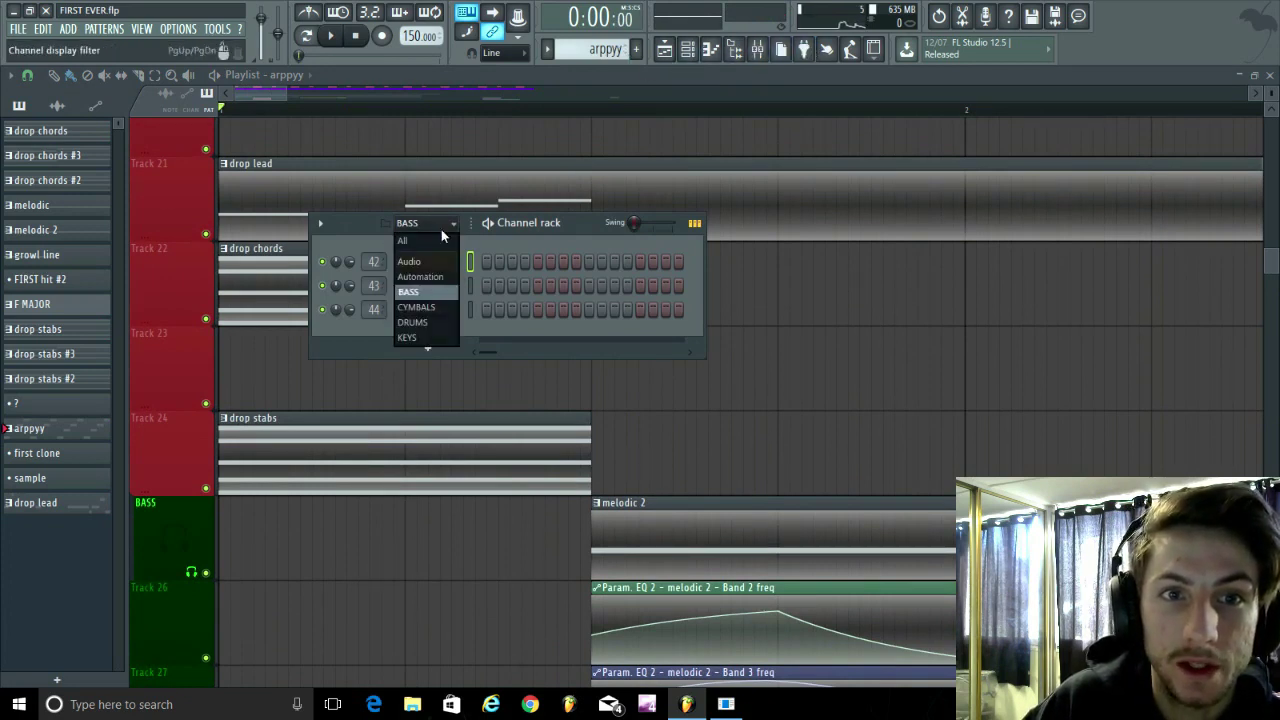
pyautogui.click(408, 337)
# Add a Harmor synth channel to the KEYS group and load its Default preset
pyautogui.click(801, 52)
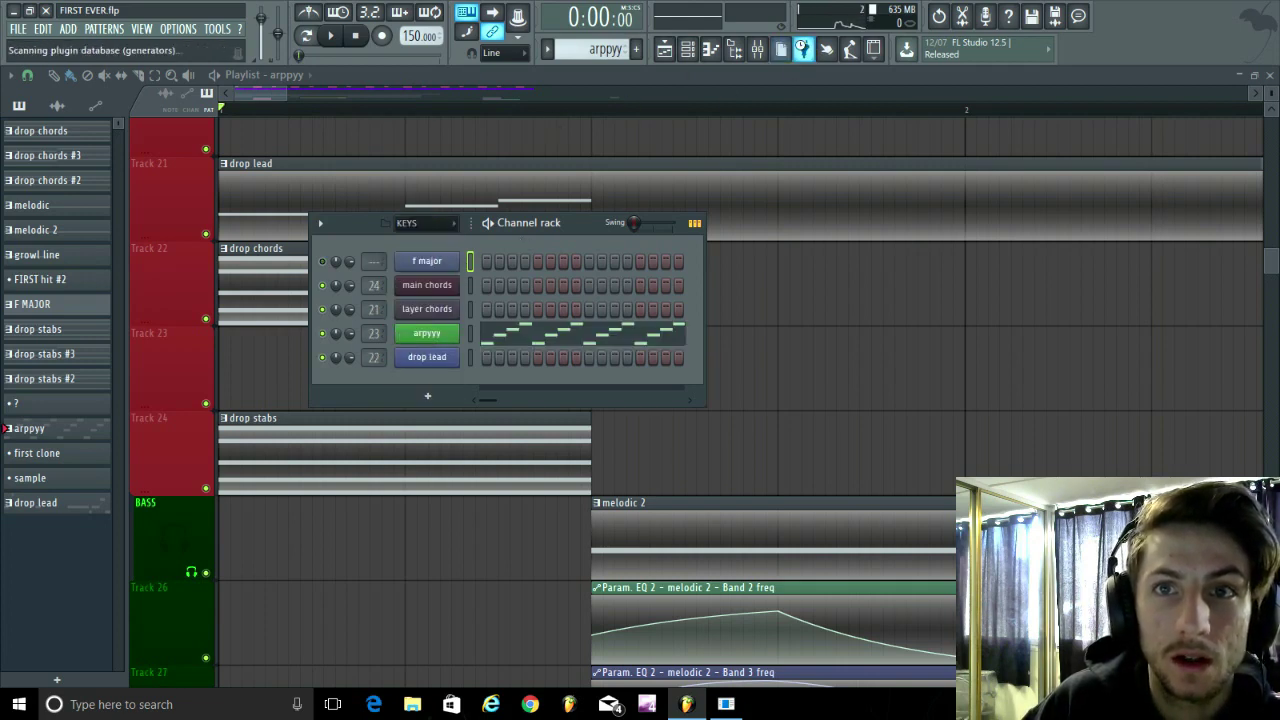
pyautogui.click(258, 366)
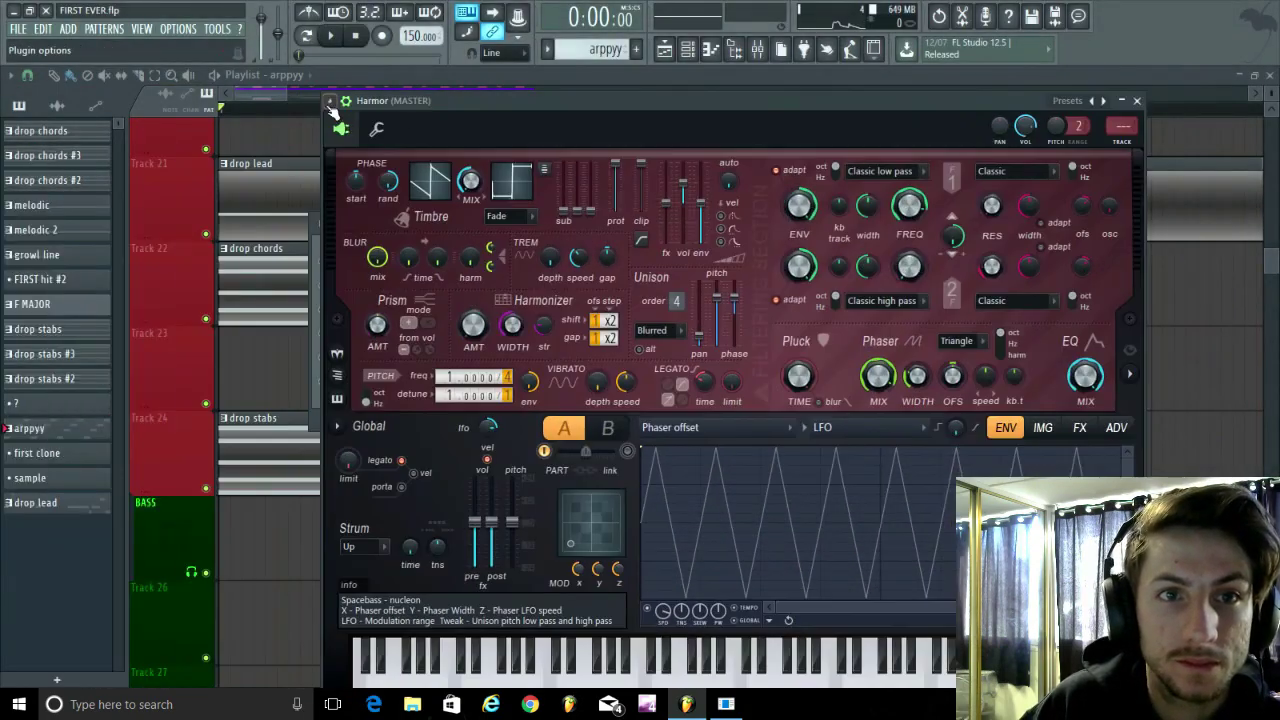
pyautogui.click(330, 101)
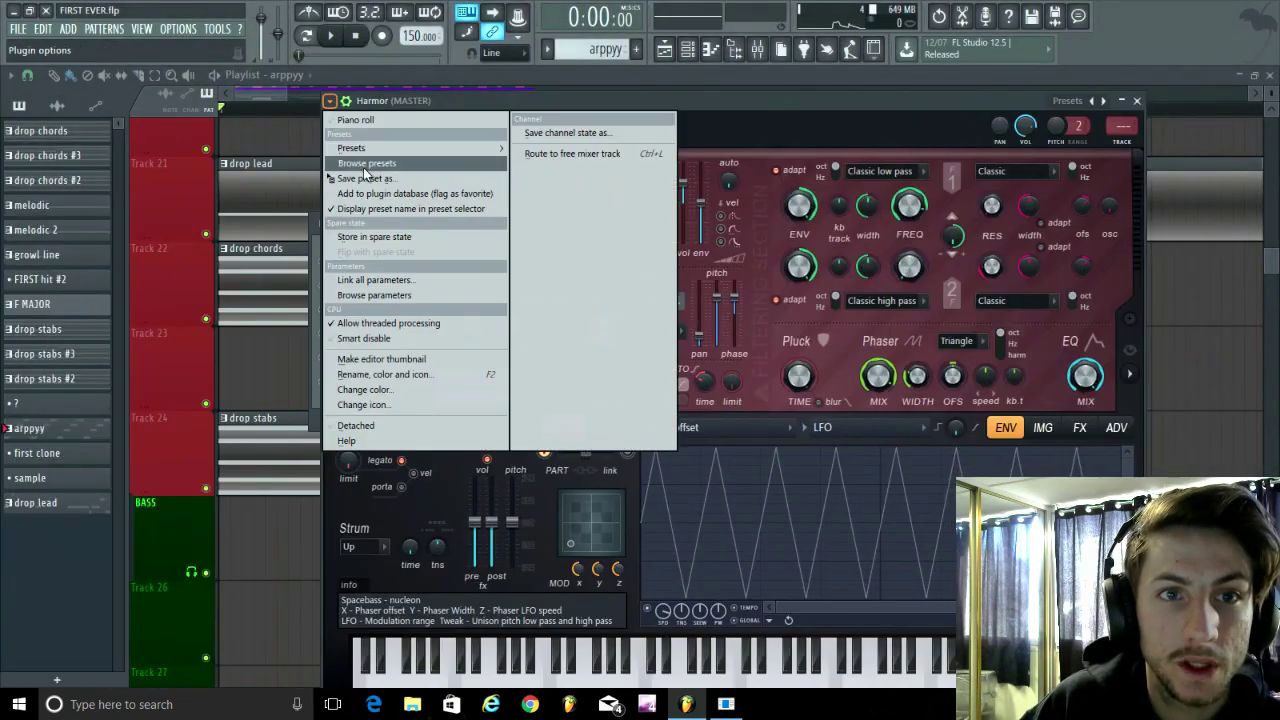
pyautogui.moveTo(365, 152)
pyautogui.click(540, 28)
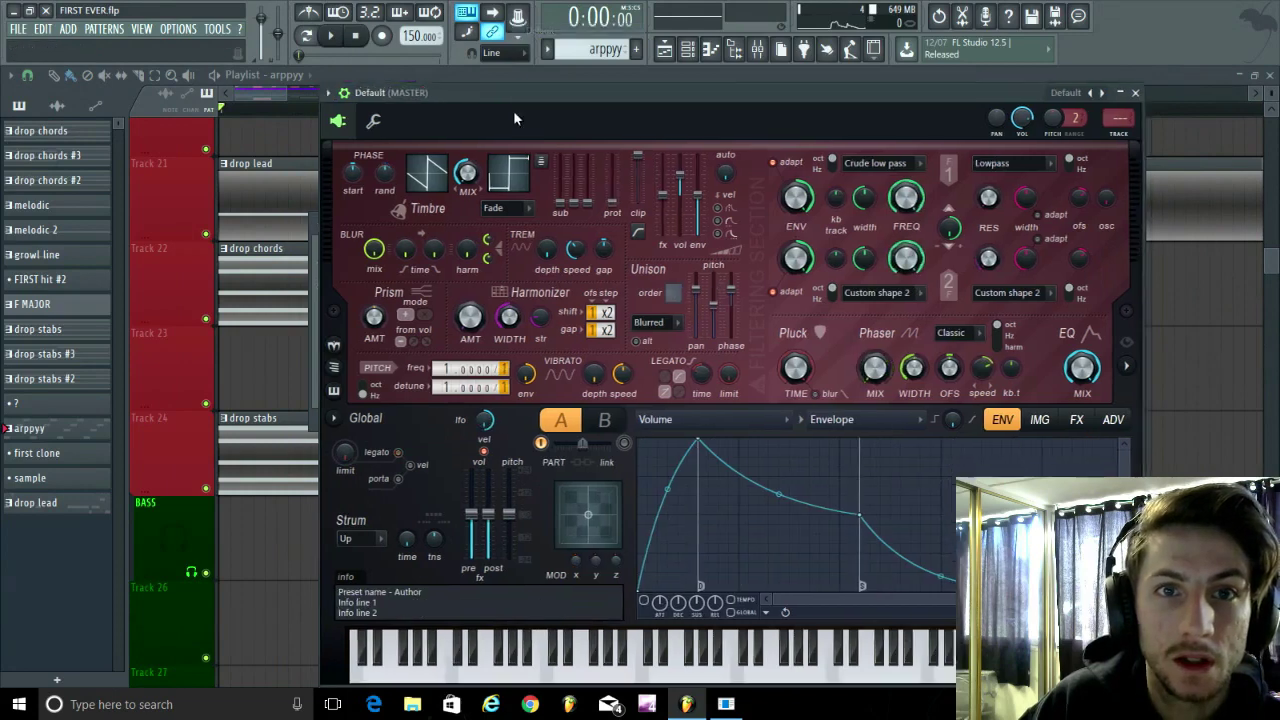
# Set Harmor's unison order to 2, lower its main pitch slider and close the synth window
pyautogui.moveTo(513, 110); pyautogui.dragTo(473, 78)
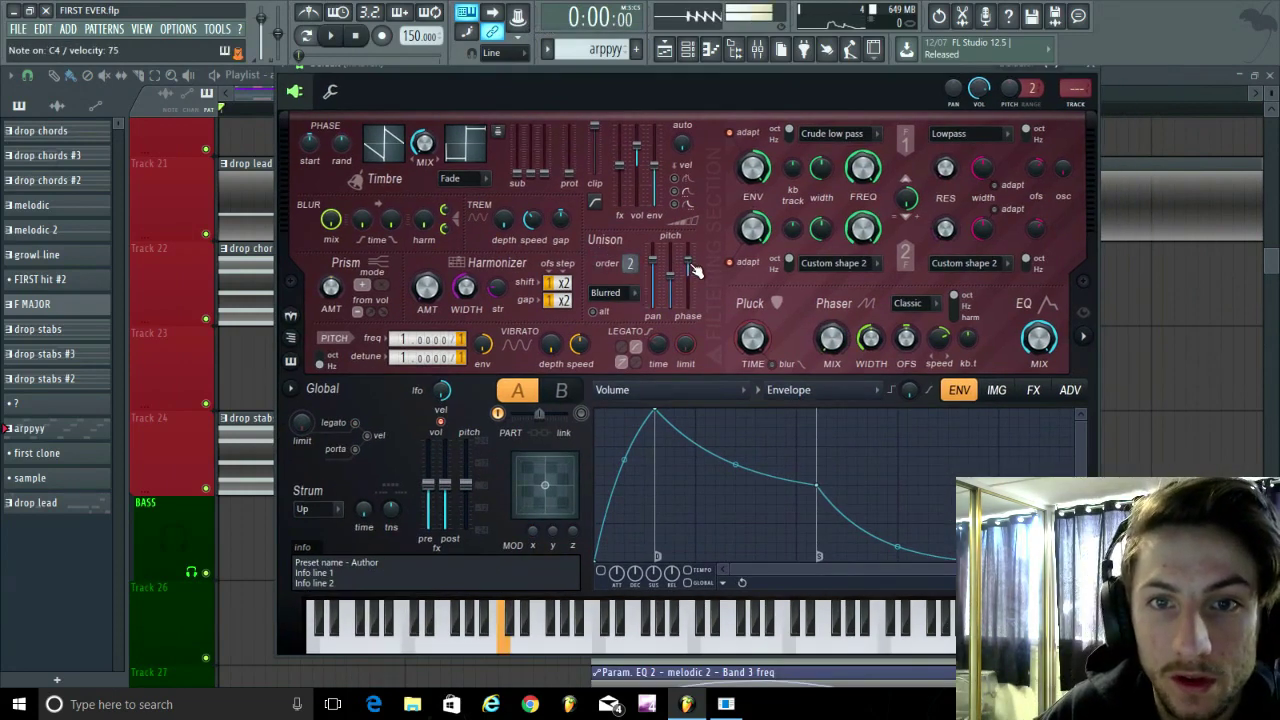
pyautogui.moveTo(465, 484); pyautogui.dragTo(465, 490)
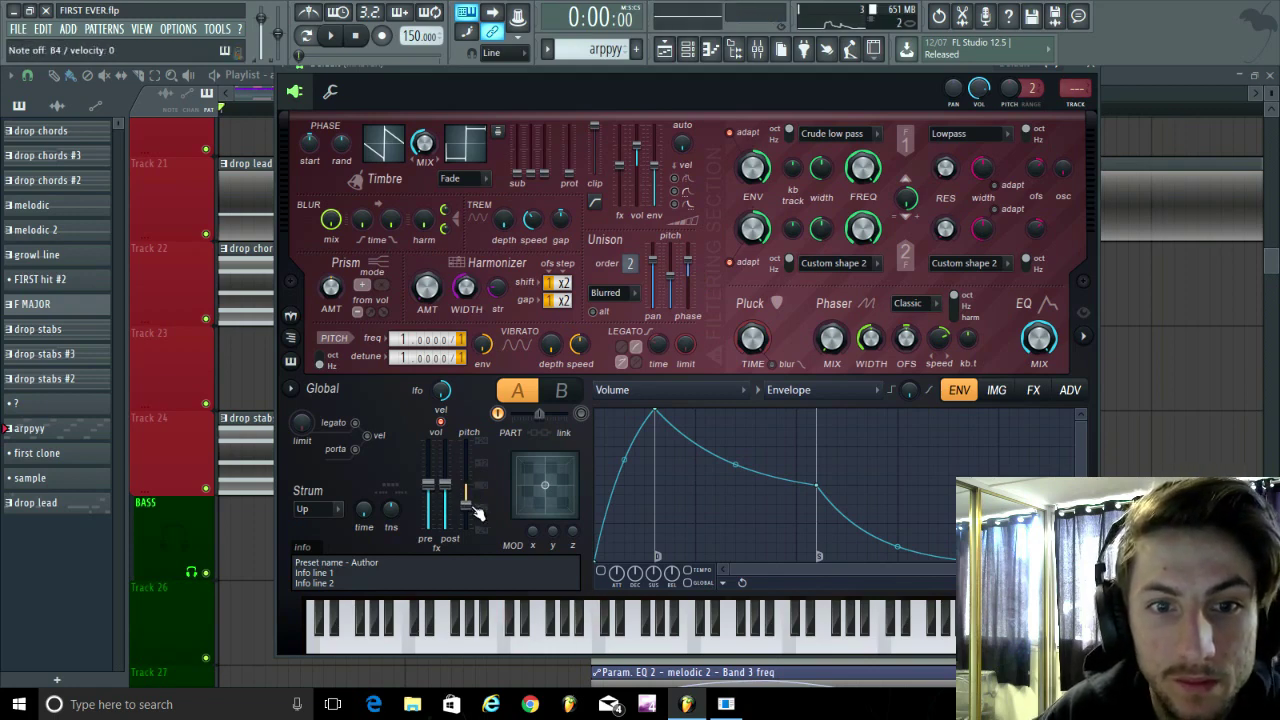
pyautogui.click(689, 50)
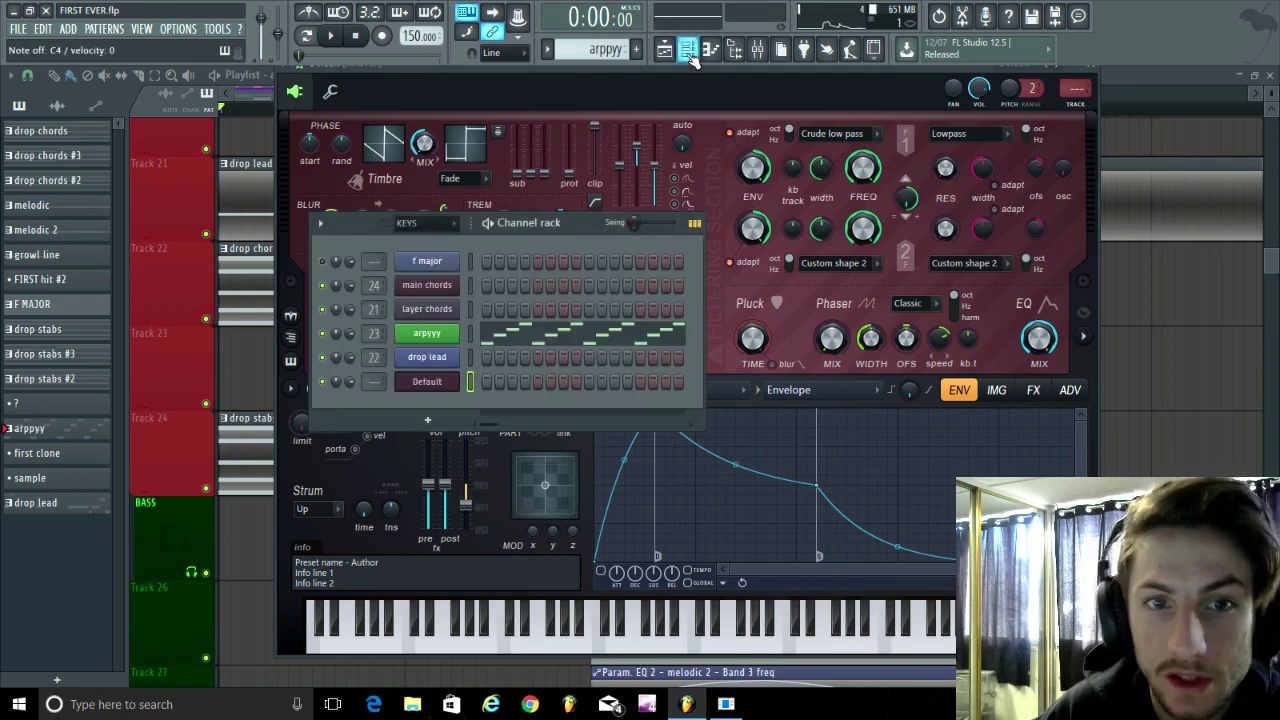
pyautogui.click(1122, 190)
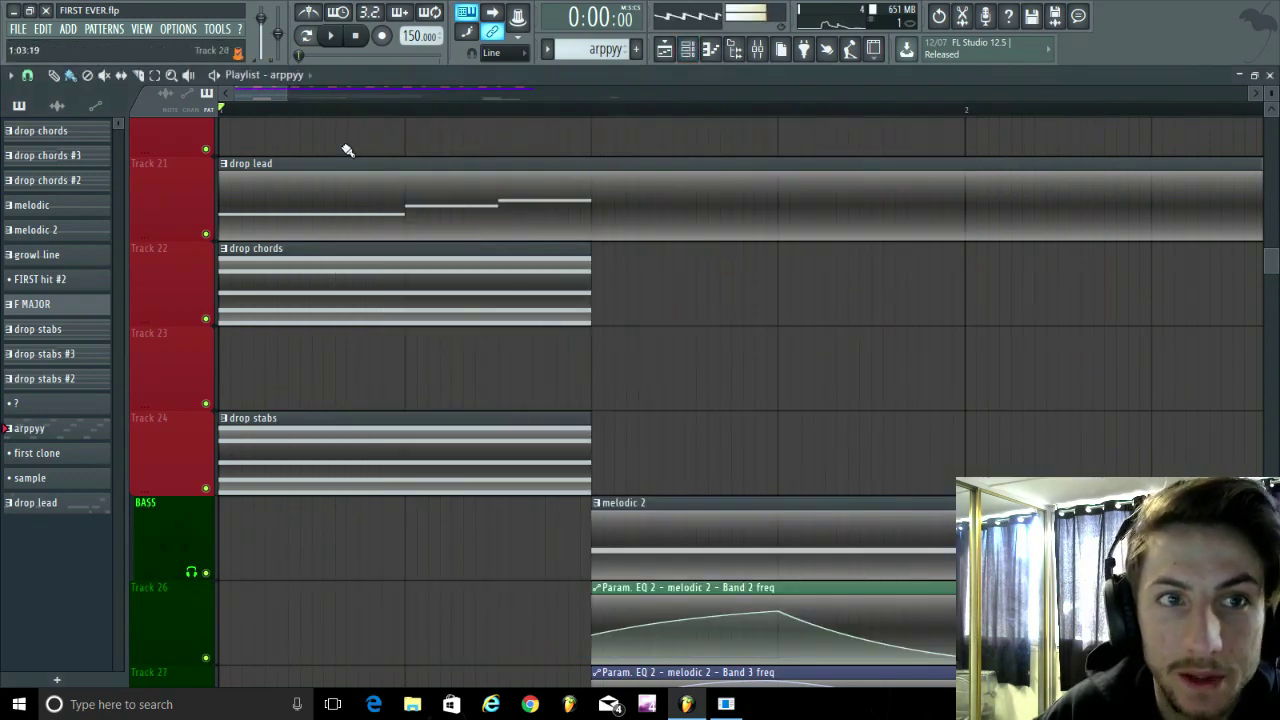
# In the drop stabs pattern, add a half-bar A3 note at the start of bar 1 for the Default channel
pyautogui.doubleClick(304, 455)
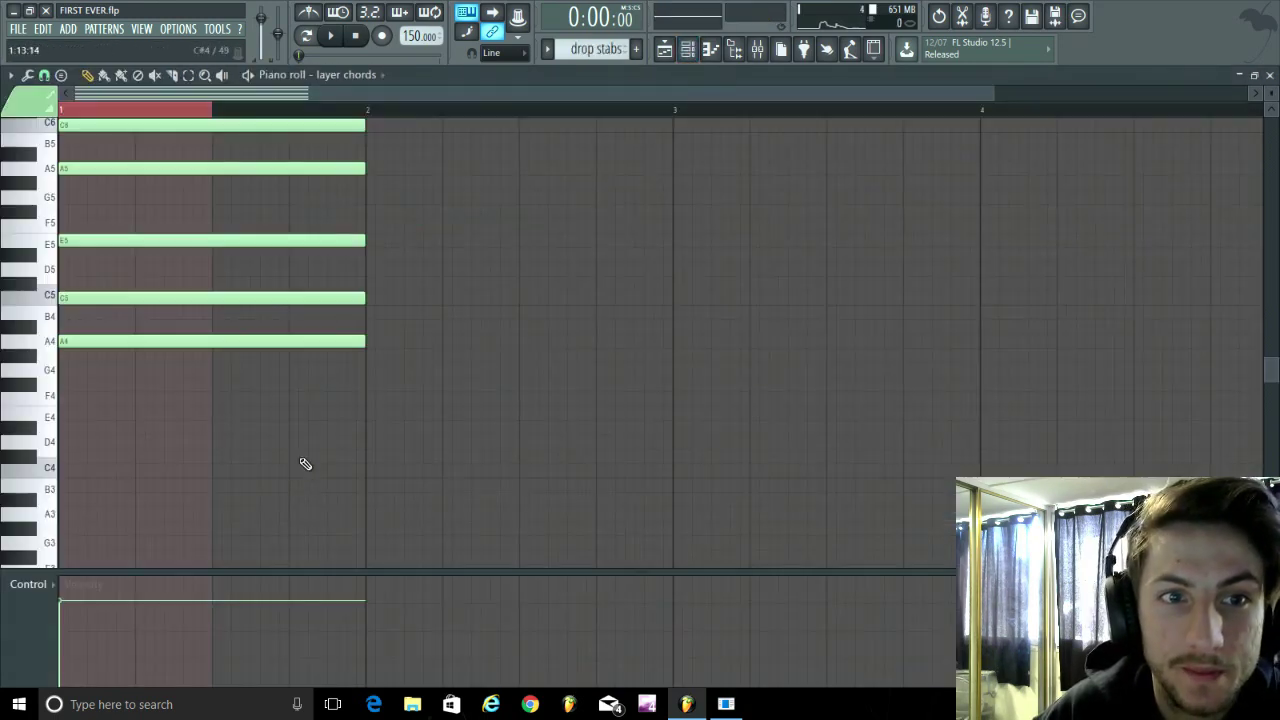
pyautogui.click(689, 50)
pyautogui.rightClick(446, 383)
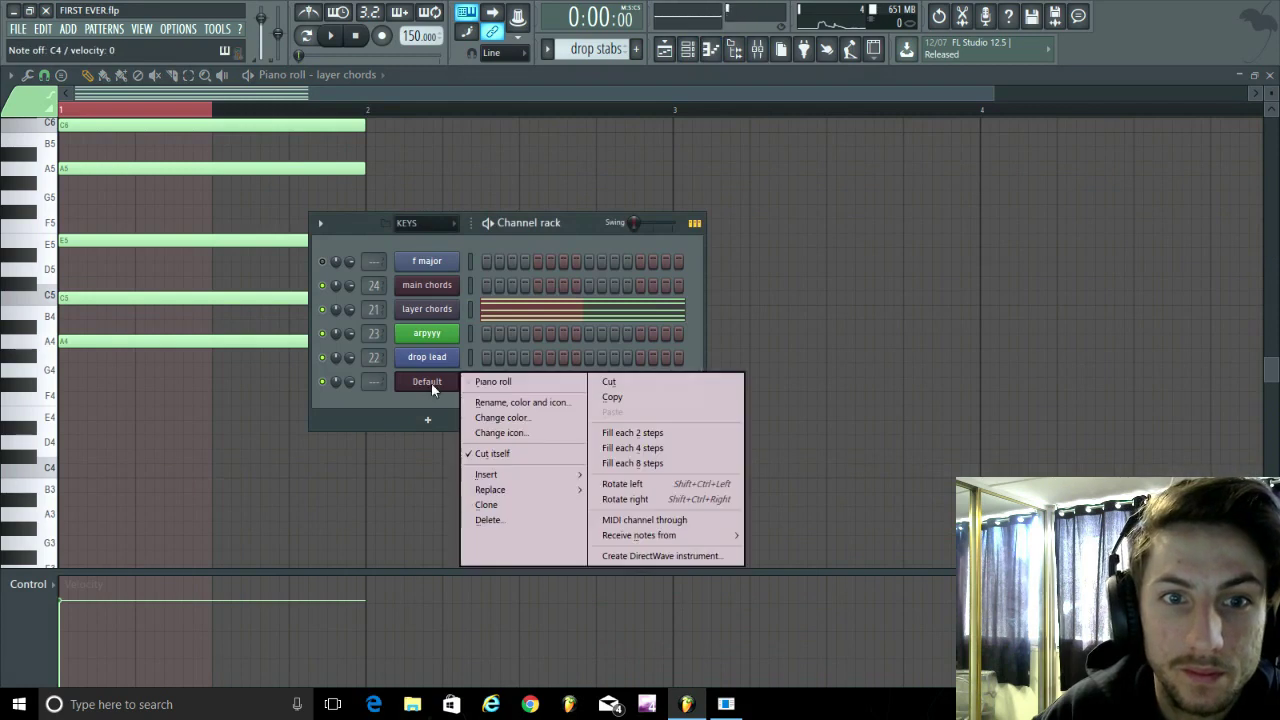
pyautogui.click(494, 381)
pyautogui.scroll(-3, 220, 385)
pyautogui.click(49, 211)
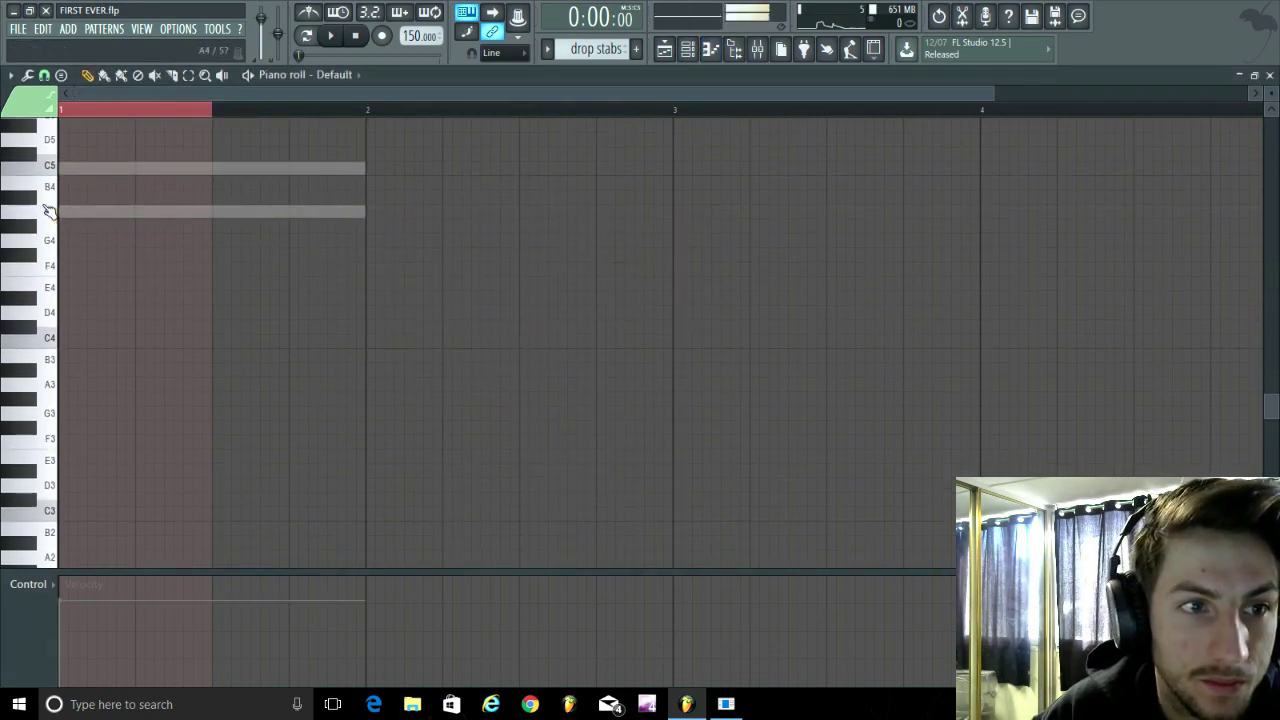
pyautogui.scroll(-1, 57, 300)
pyautogui.click(50, 342)
pyautogui.click(89, 344)
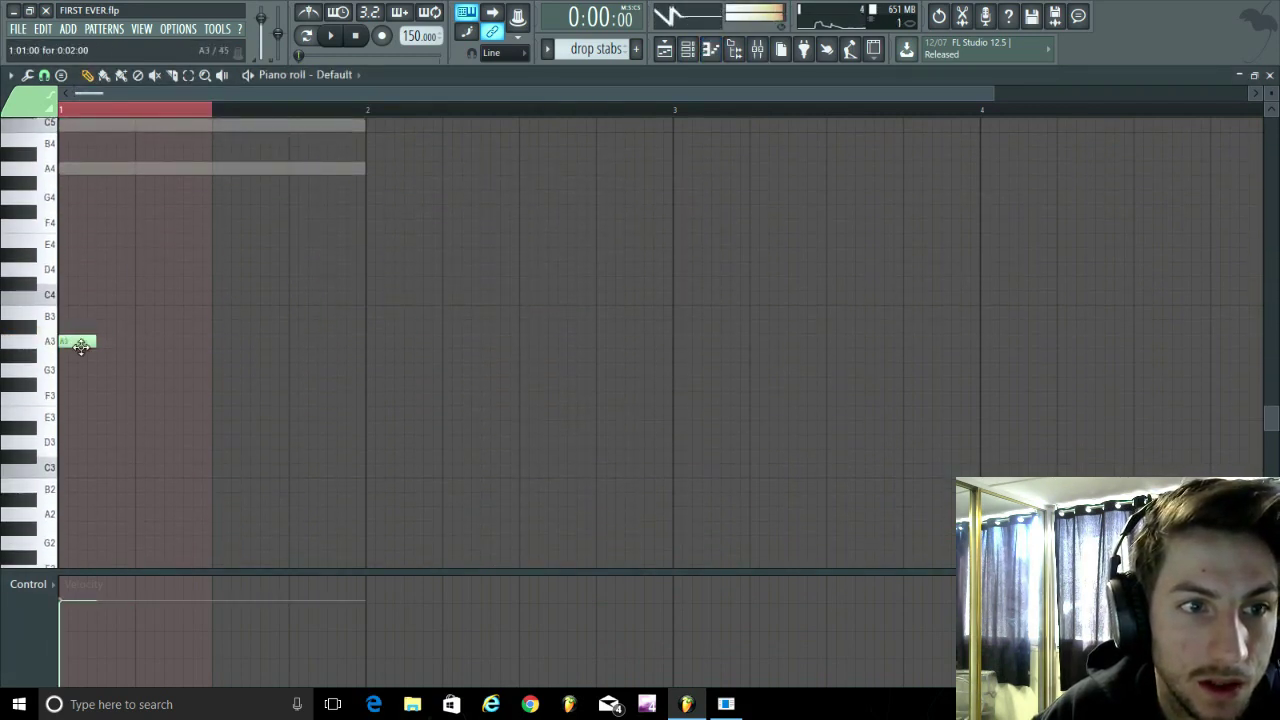
pyautogui.moveTo(94, 342); pyautogui.dragTo(208, 365)
# Play the A3 note with the stabs, compare it one octave up on A4, and return it to A3
pyautogui.scroll(2, 219, 373)
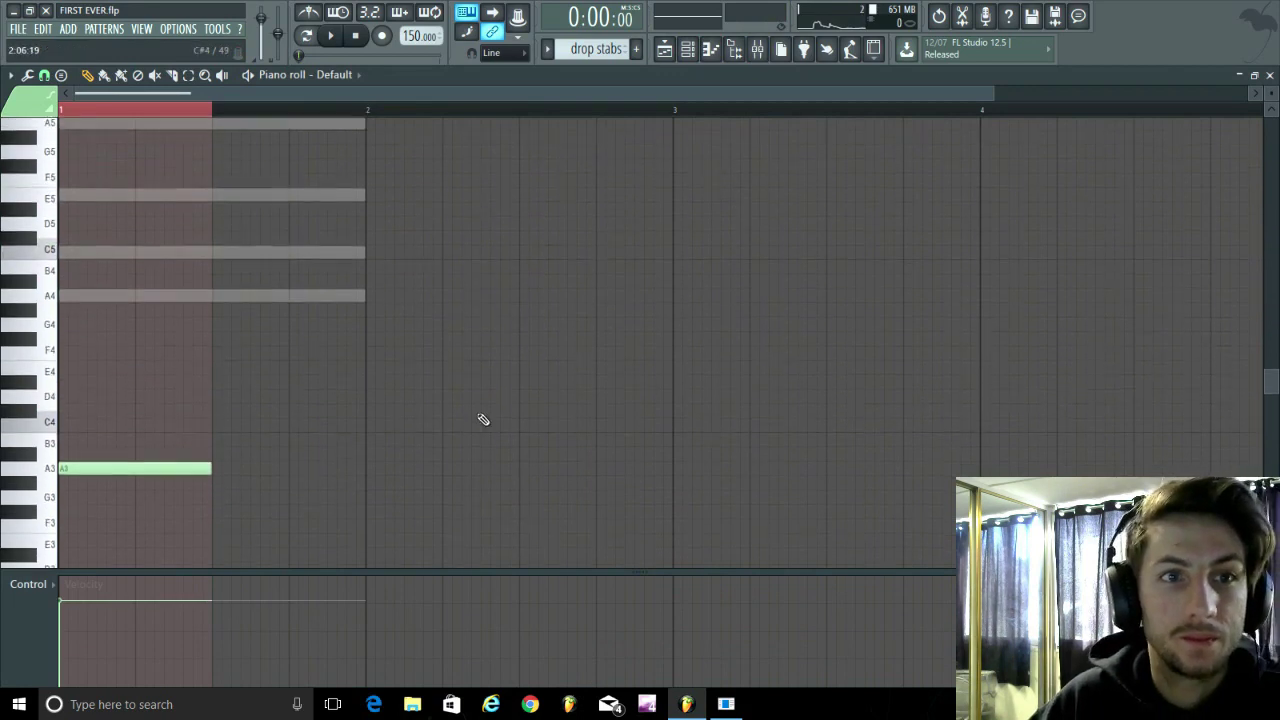
pyautogui.press('space')
pyautogui.press('space')
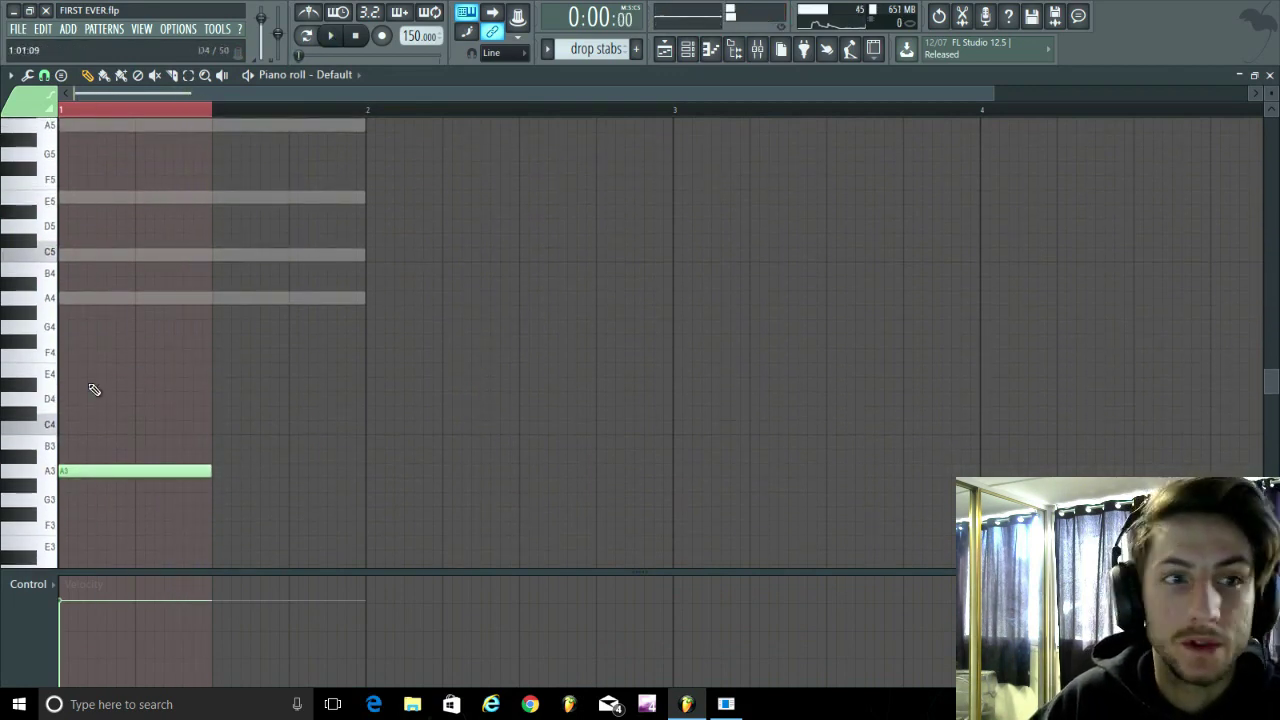
pyautogui.moveTo(118, 472); pyautogui.dragTo(16, 292)
pyautogui.press('space')
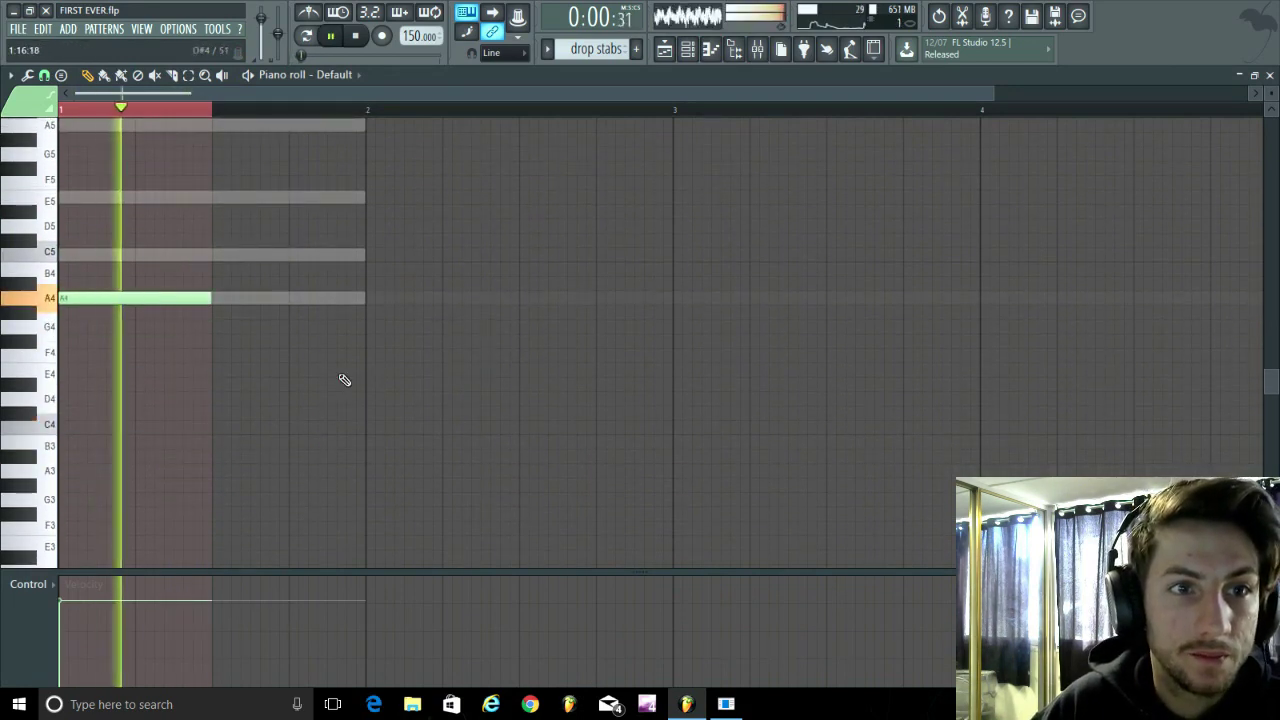
pyautogui.press('space')
pyautogui.moveTo(150, 299); pyautogui.dragTo(94, 466)
pyautogui.press('space')
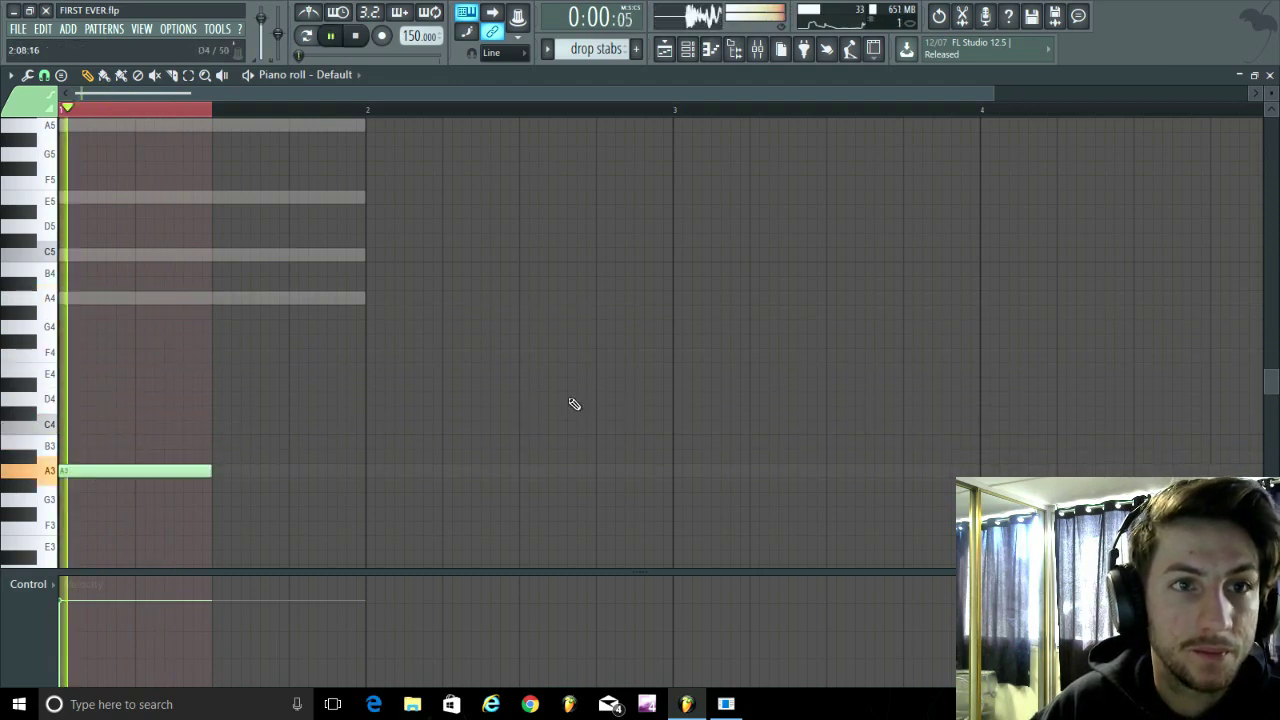
pyautogui.press('space')
# Select the empty Insert 50 track in the mixer to view a possible bass routing and close the mixer
pyautogui.click(757, 49)
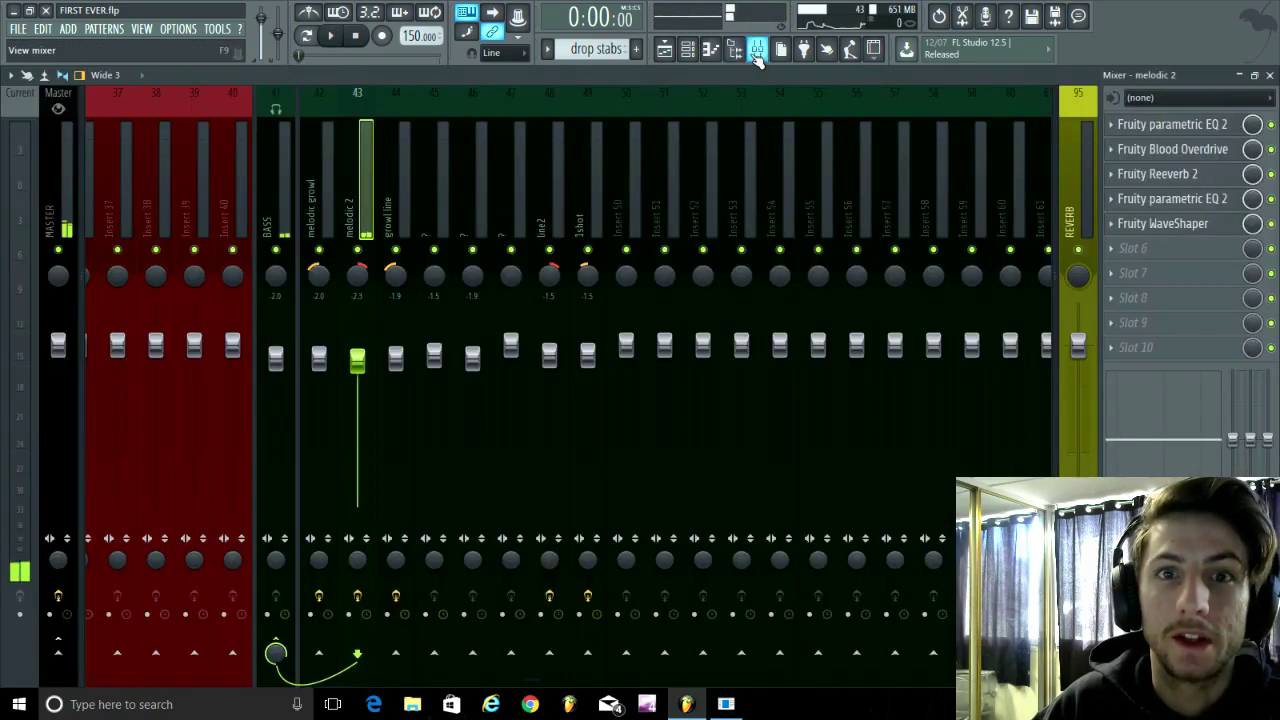
pyautogui.click(645, 178)
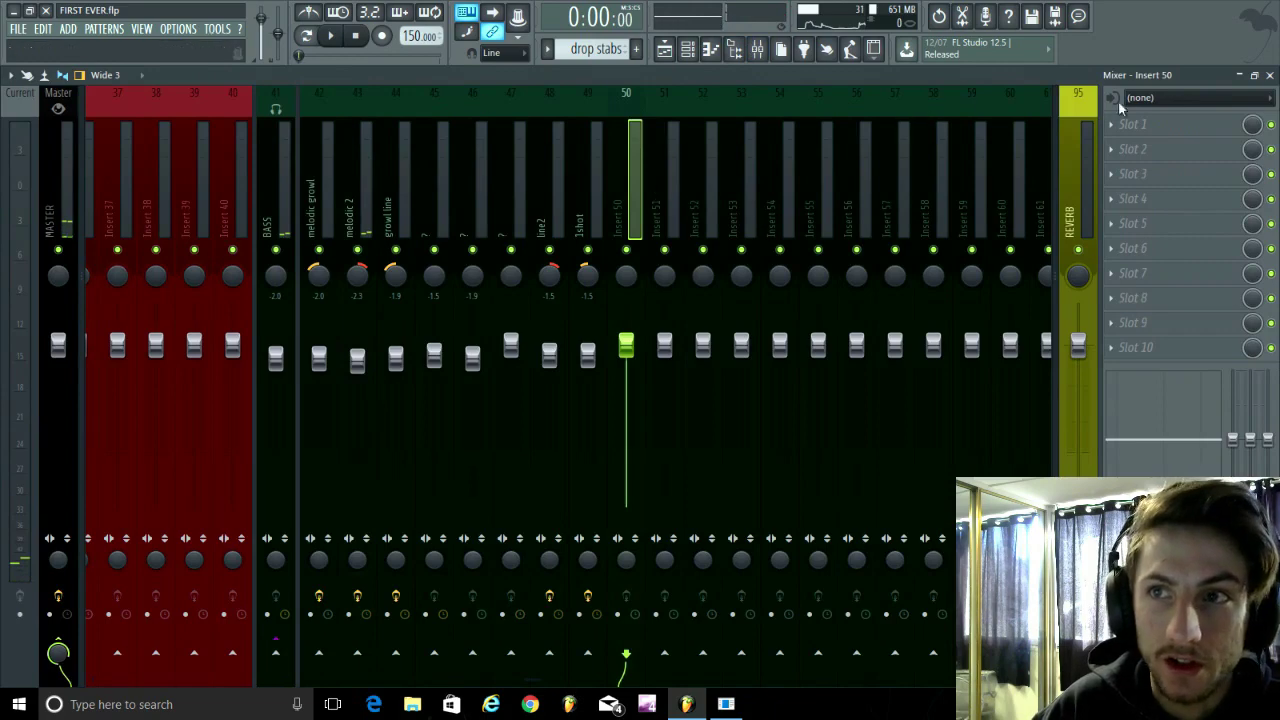
pyautogui.click(1269, 75)
# Delete the Default Harmor channel from the channel rack and confirm the deletion
pyautogui.click(688, 49)
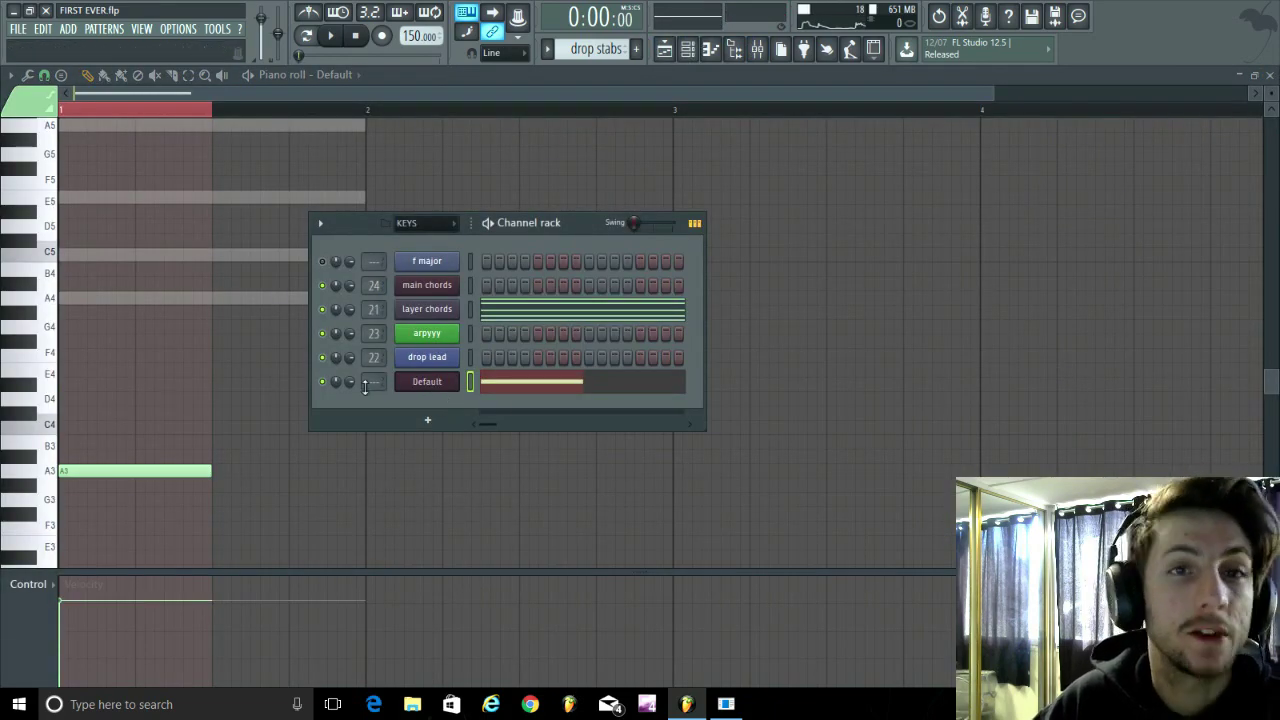
pyautogui.rightClick(455, 390)
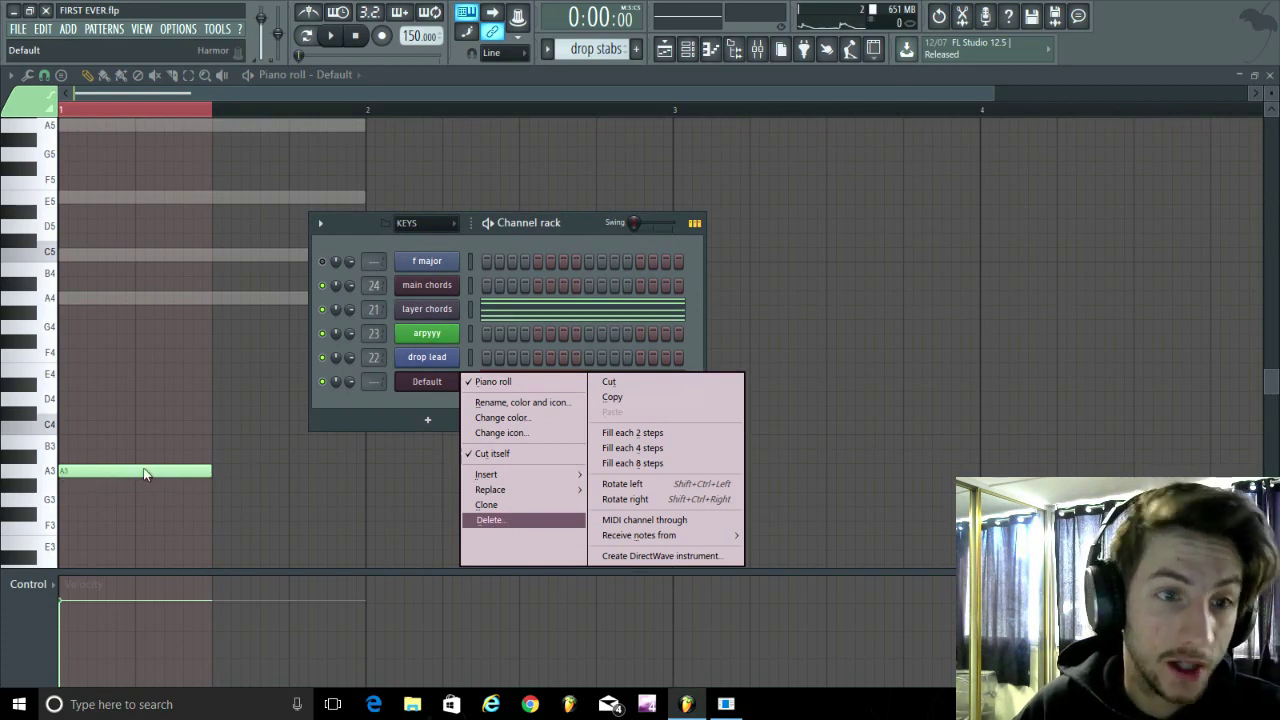
pyautogui.click(523, 521)
pyautogui.click(721, 394)
# Return to the playlist and examine the melodic 2 frequency and channel pitch automation clips in the bass tracks
pyautogui.press('F6')
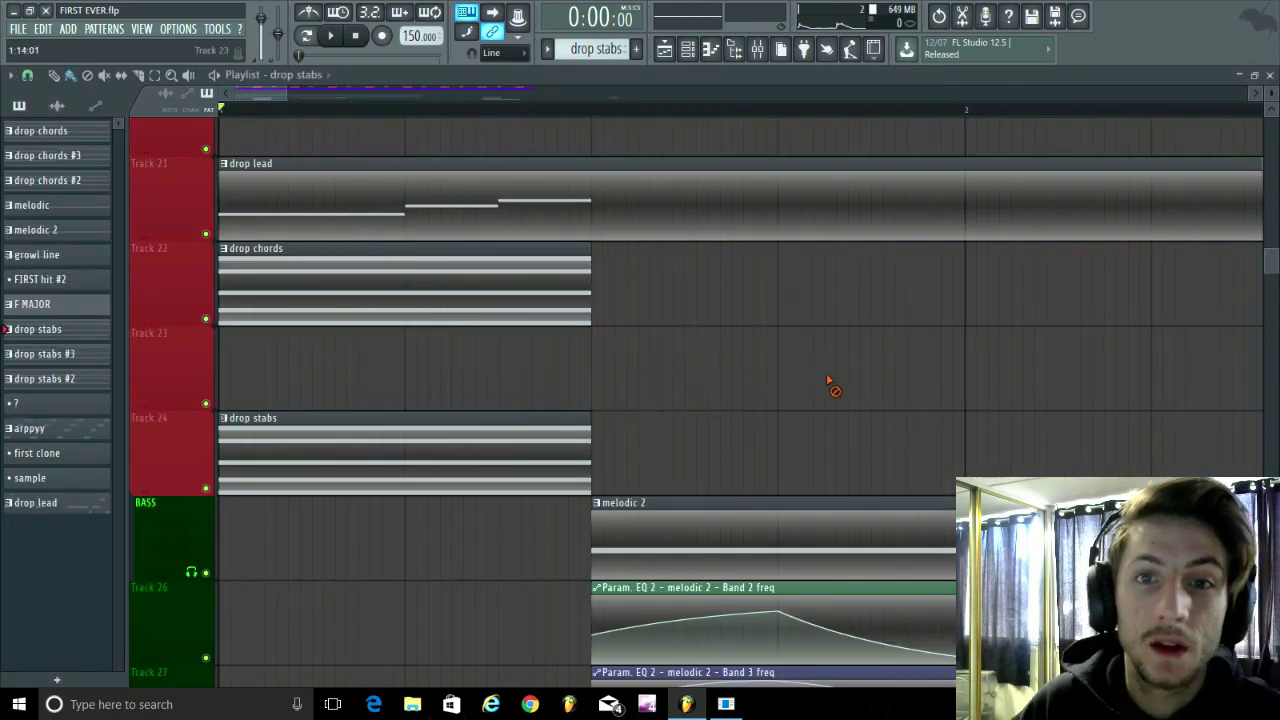
pyautogui.scroll(-2, 250, 512)
pyautogui.scroll(-5, 250, 512)
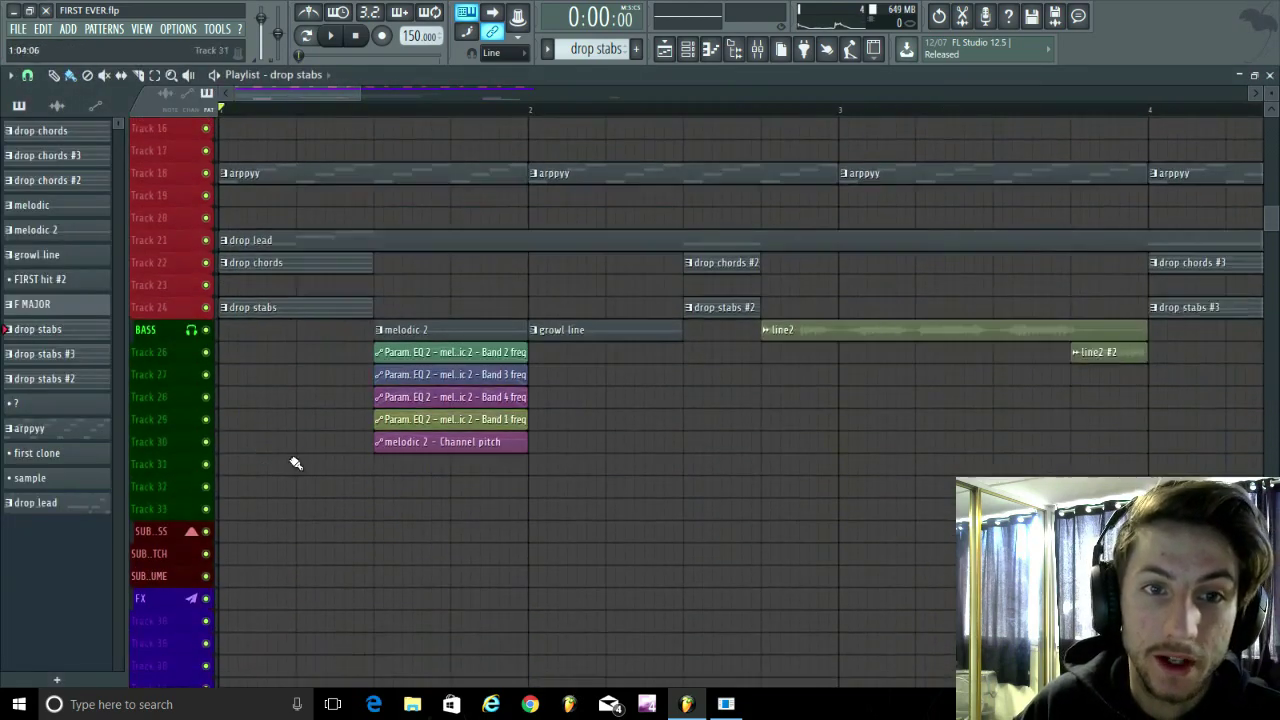
pyautogui.scroll(-1, 489, 552)
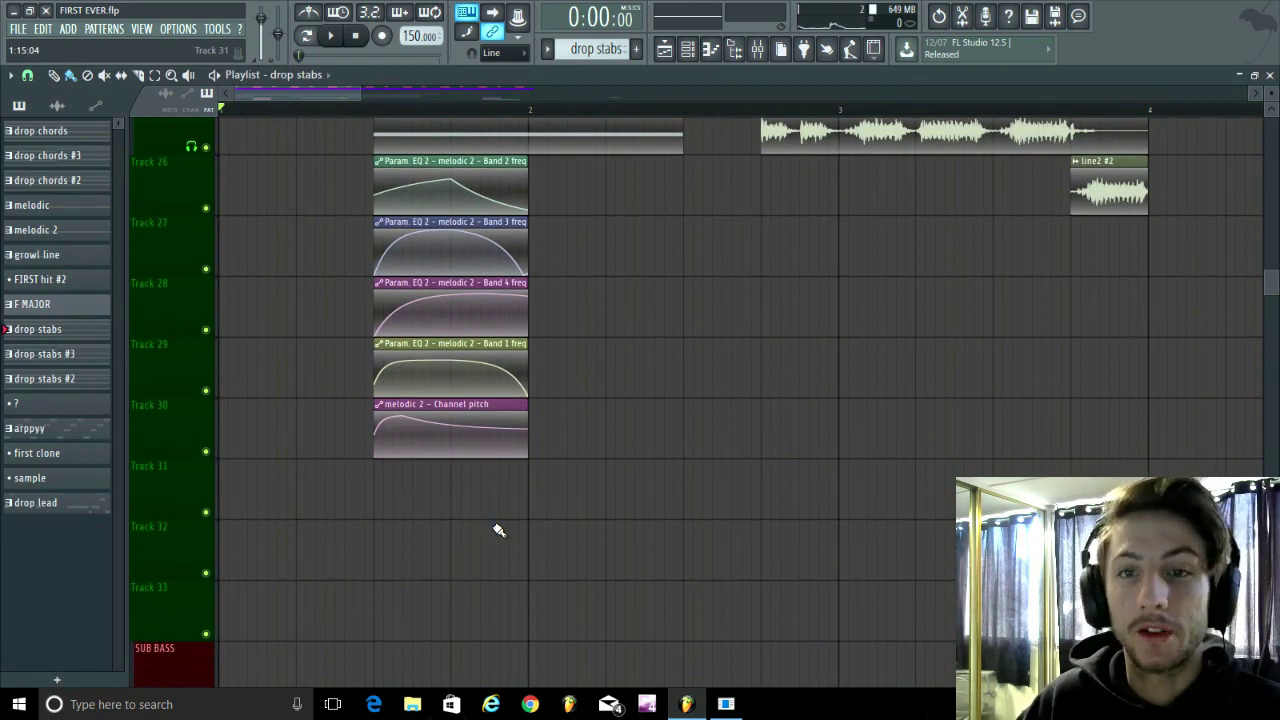
pyautogui.keyDown('ctrl'); pyautogui.scroll(3, 499, 530); pyautogui.keyUp('ctrl')
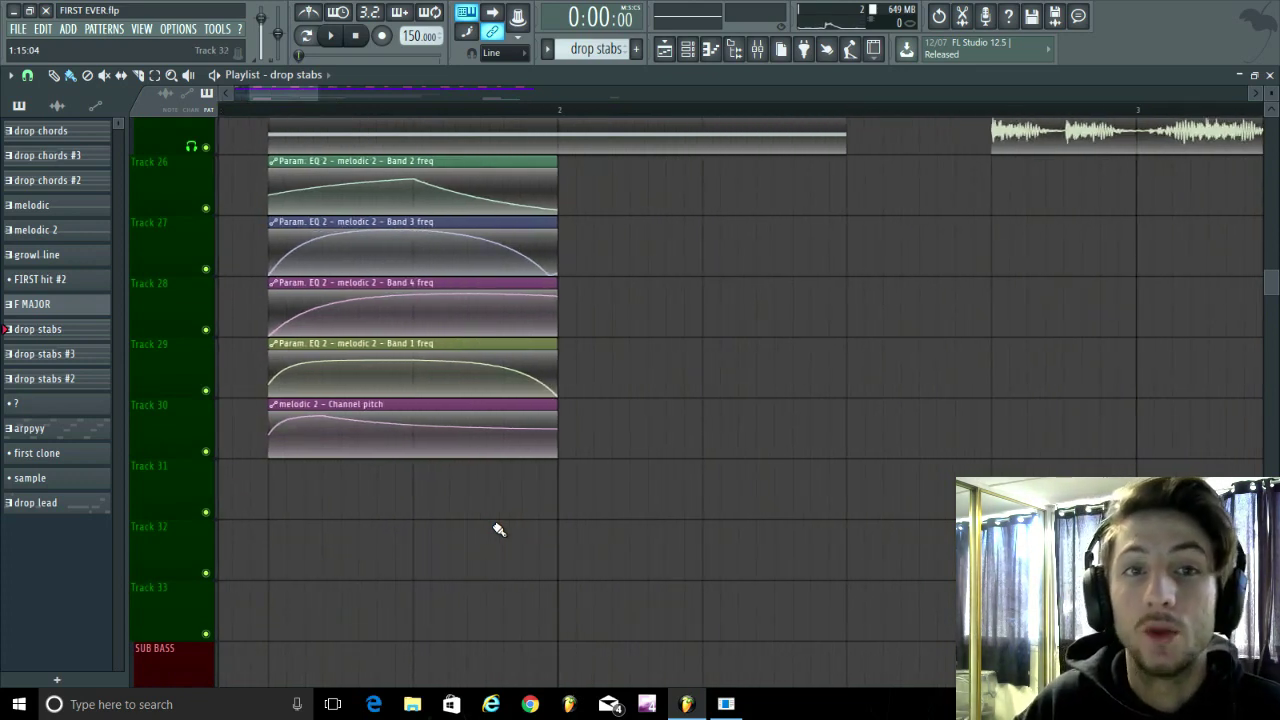
pyautogui.keyDown('alt'); pyautogui.scroll(-4, 580, 530); pyautogui.keyUp('alt')
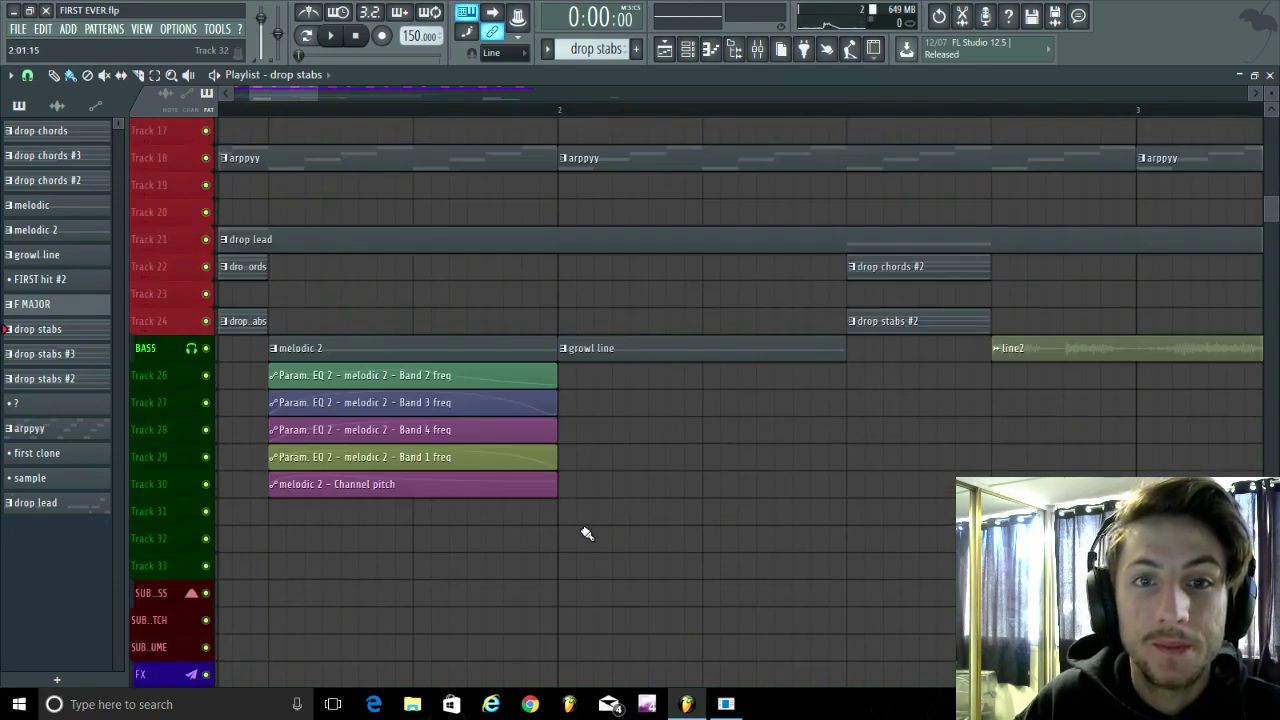
# Examine the melodic 2 automation curves in the playlist, place the playhead at the start of the melodic 2 clip and audition it
pyautogui.keyDown('ctrl'); pyautogui.scroll(-1, 586, 531); pyautogui.keyUp('ctrl')
pyautogui.keyDown('alt'); pyautogui.scroll(4, 595, 527); pyautogui.keyUp('alt')
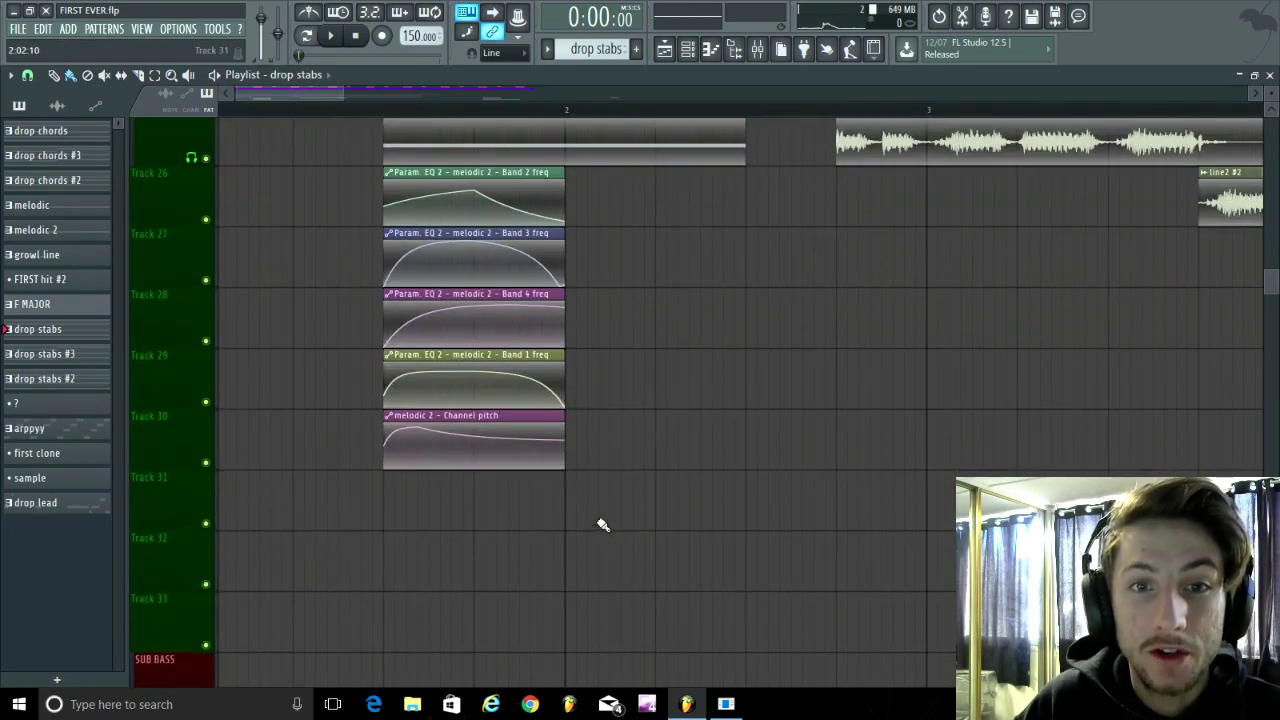
pyautogui.click(375, 112)
pyautogui.keyDown('alt'); pyautogui.scroll(2, 551, 591); pyautogui.keyUp('alt')
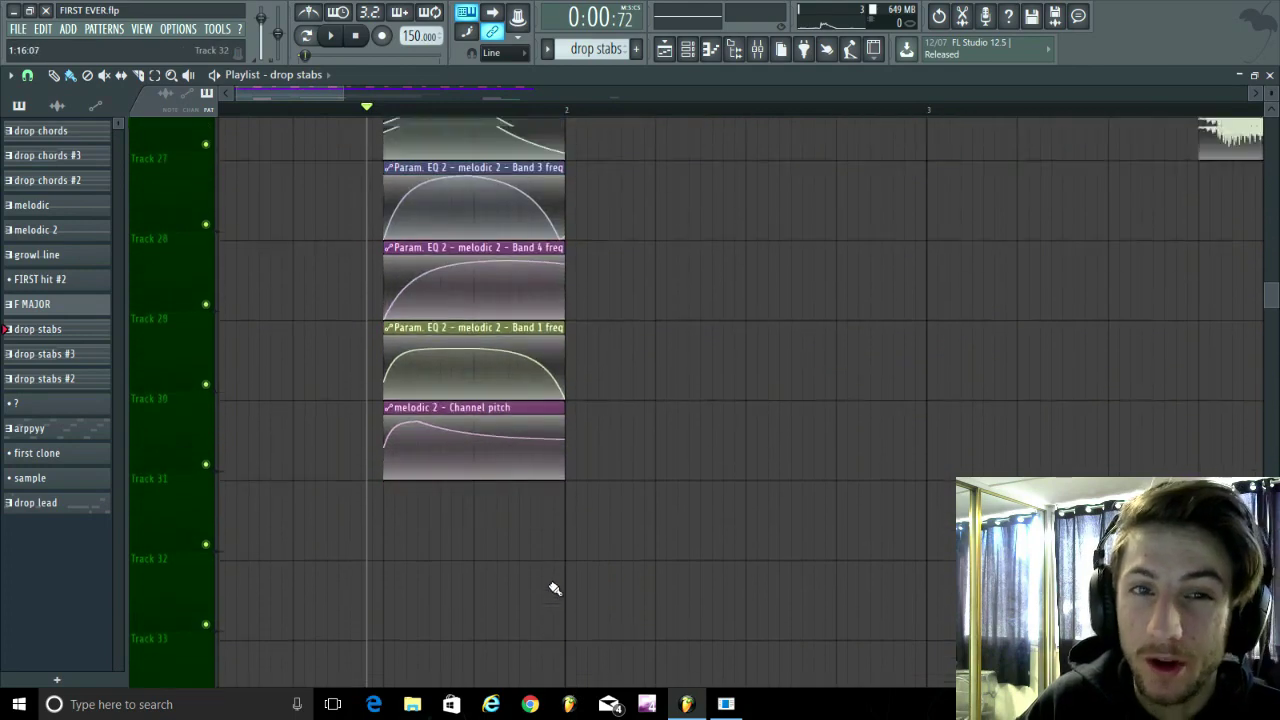
pyautogui.keyDown('alt'); pyautogui.scroll(-2, 698, 547); pyautogui.keyUp('alt')
pyautogui.keyDown('alt'); pyautogui.scroll(2, 677, 549); pyautogui.keyUp('alt')
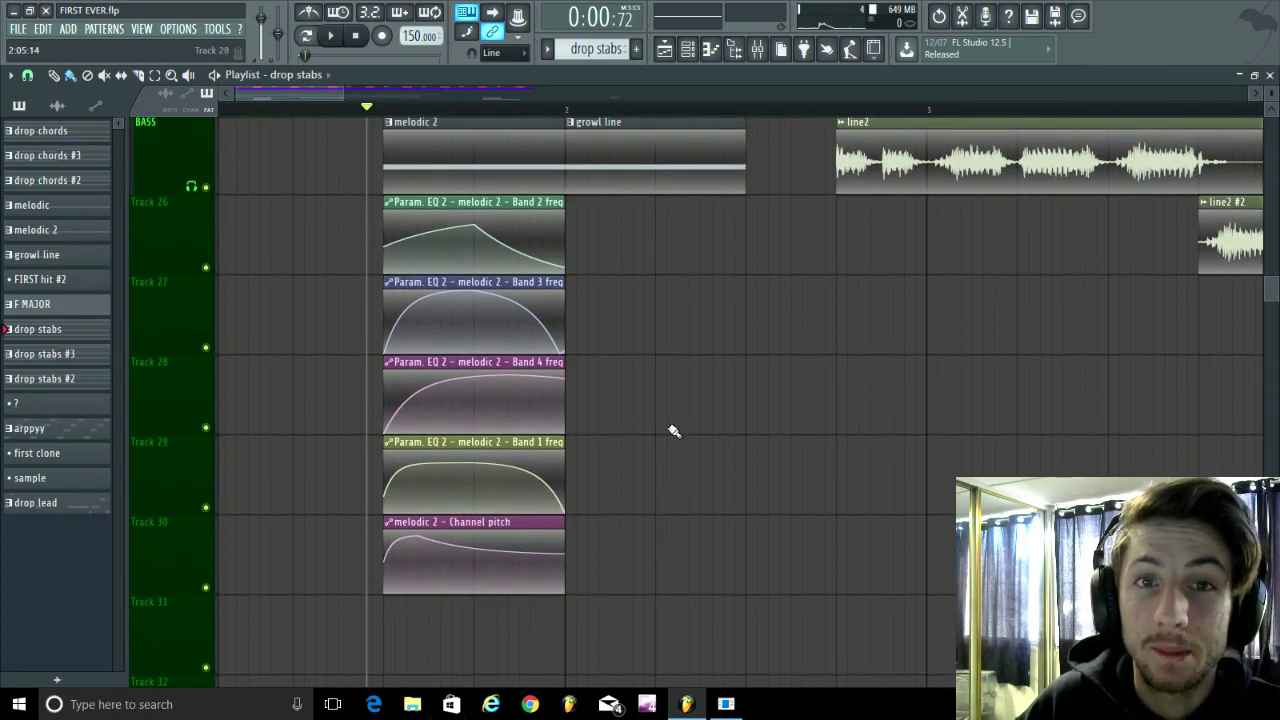
pyautogui.keyDown('alt'); pyautogui.scroll(-1, 668, 450); pyautogui.keyUp('alt')
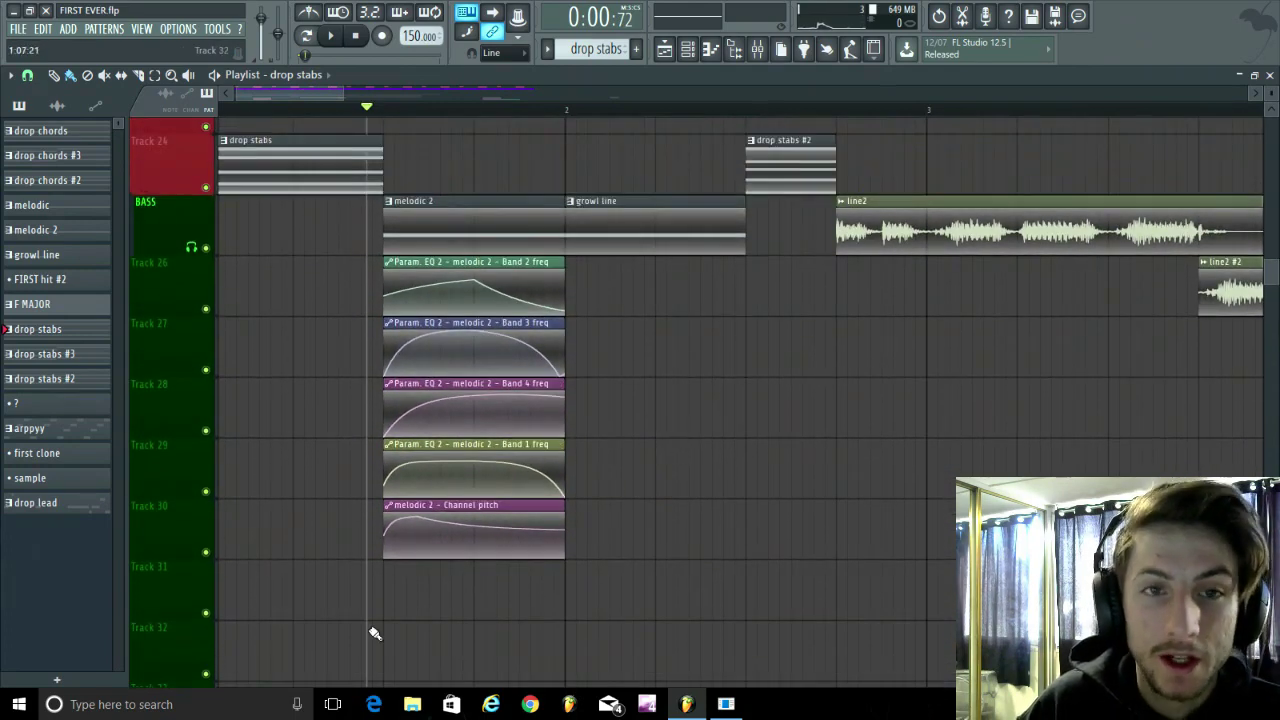
pyautogui.keyDown('alt'); pyautogui.scroll(-1, 375, 633); pyautogui.keyUp('alt')
pyautogui.click(386, 112)
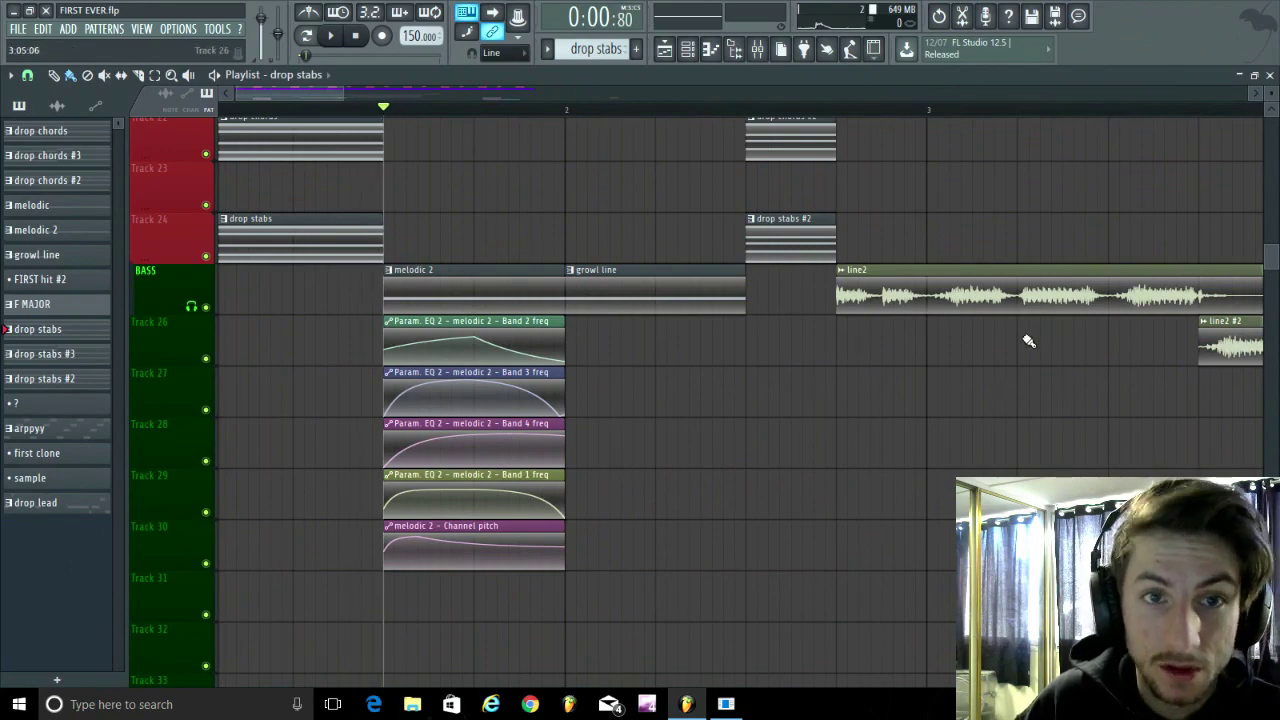
pyautogui.press('space')
pyautogui.press('space')
# Open the mixer, compare the effect chains of the melodic growl, growl line and melodic 2 tracks, and audition melodic 2
pyautogui.click(758, 51)
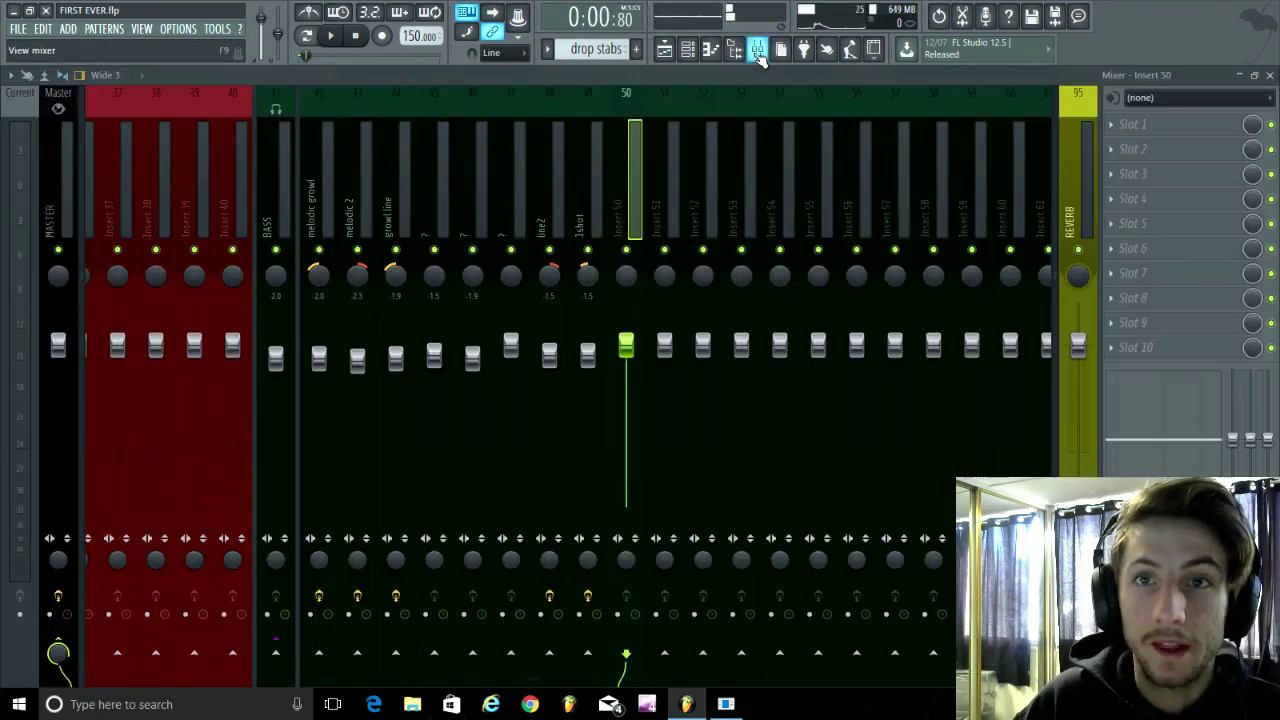
pyautogui.click(318, 215)
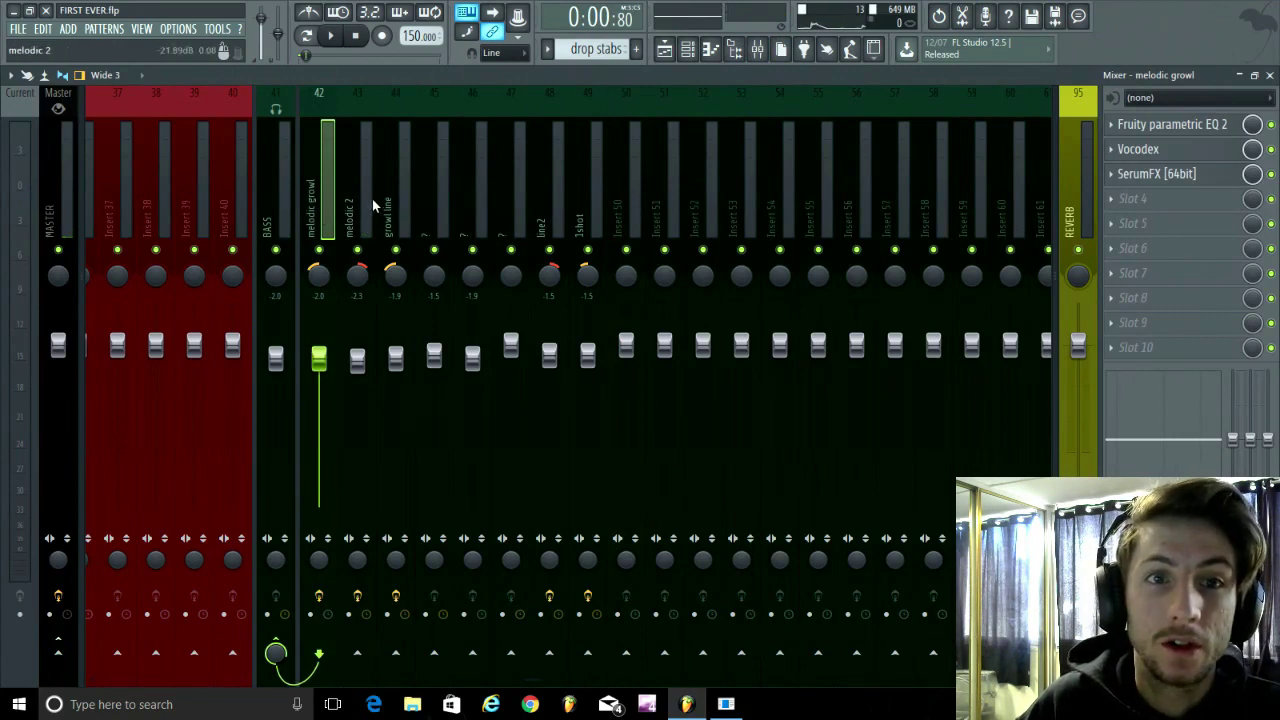
pyautogui.click(392, 198)
pyautogui.click(341, 190)
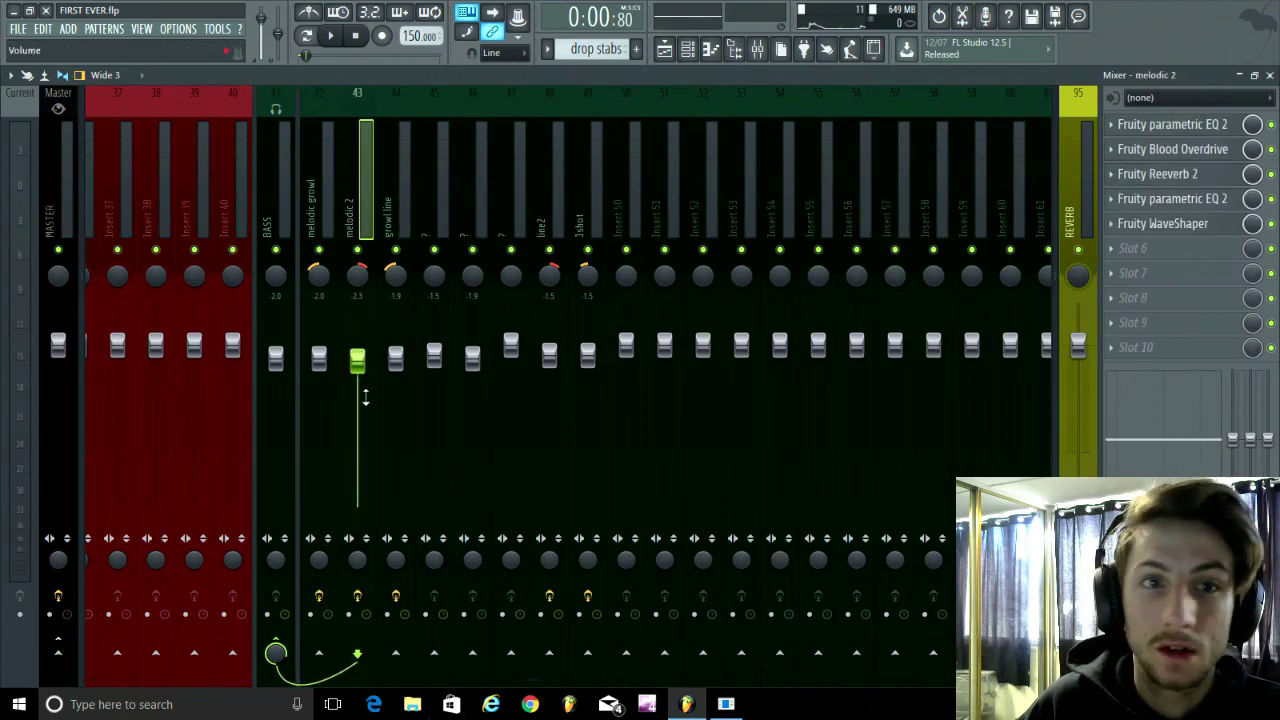
pyautogui.press('space')
pyautogui.press('space')
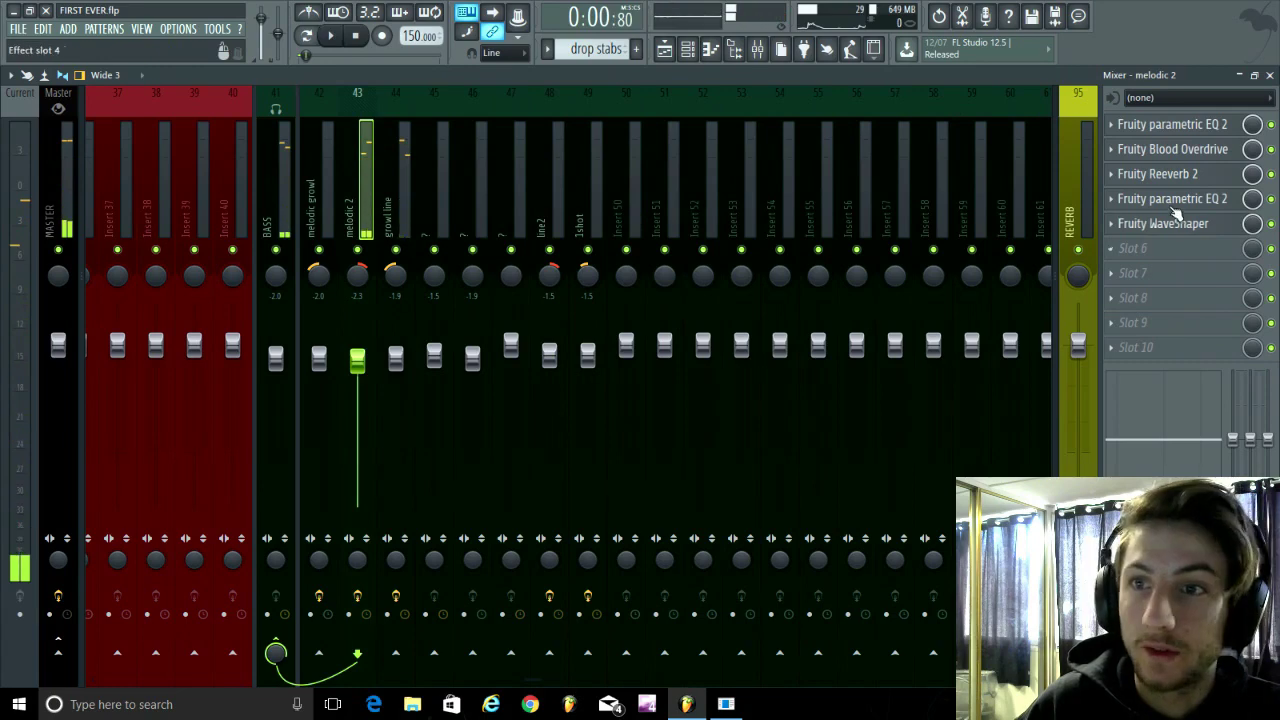
# In melodic 2's second Fruity parametric EQ 2, move band 1 to the lowest frequencies and boost band 2 in the sub range during playback
pyautogui.click(1180, 200)
pyautogui.moveTo(362, 207); pyautogui.dragTo(577, 168)
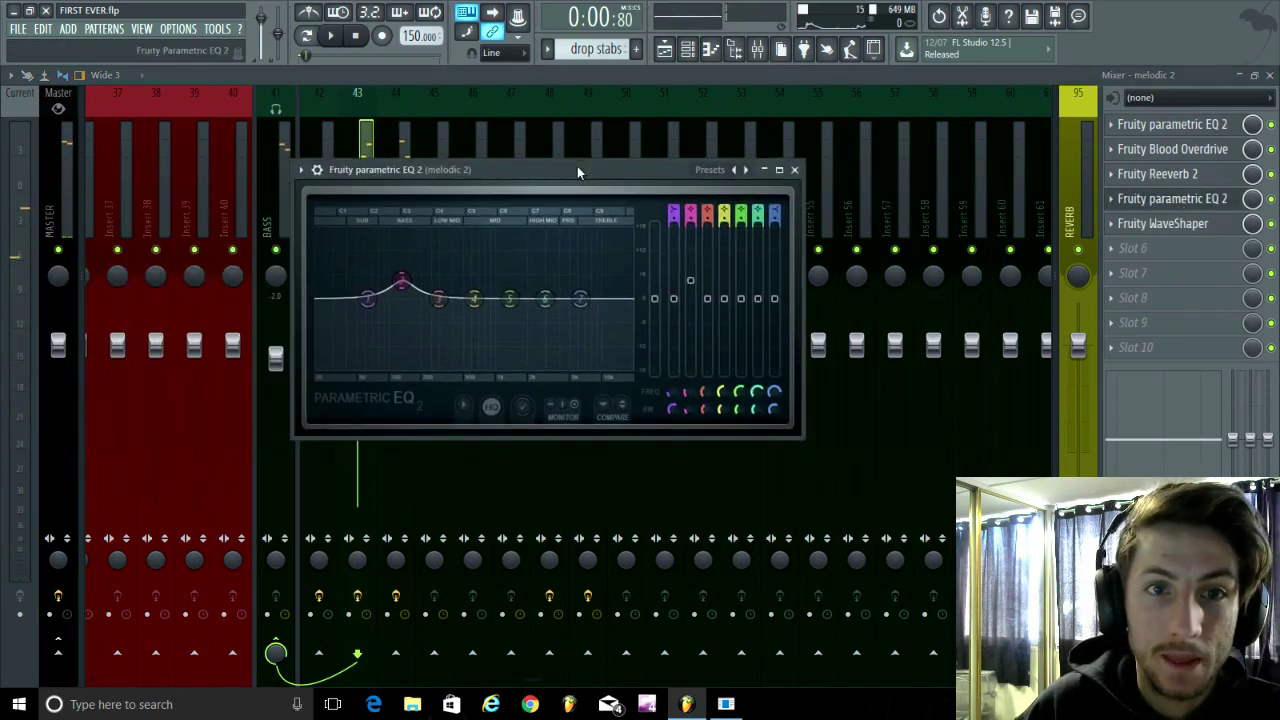
pyautogui.moveTo(400, 284); pyautogui.dragTo(318, 301)
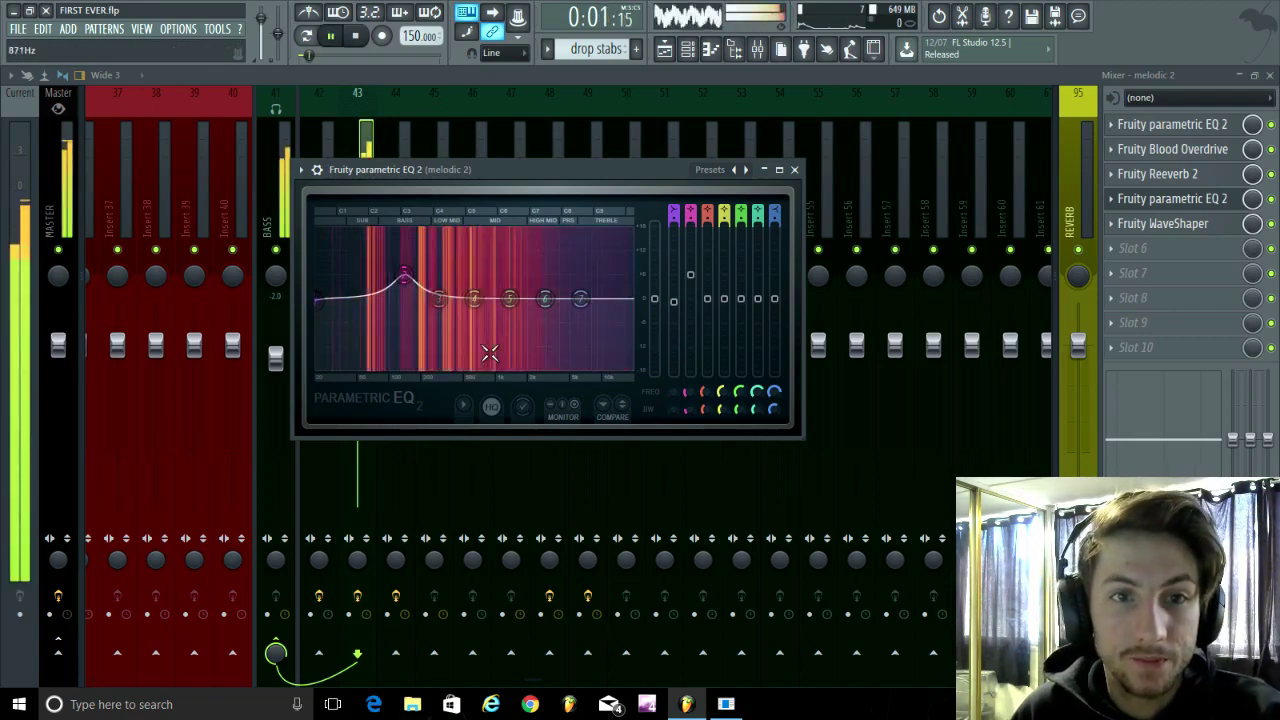
pyautogui.moveTo(404, 275); pyautogui.dragTo(375, 249)
pyautogui.press('space')
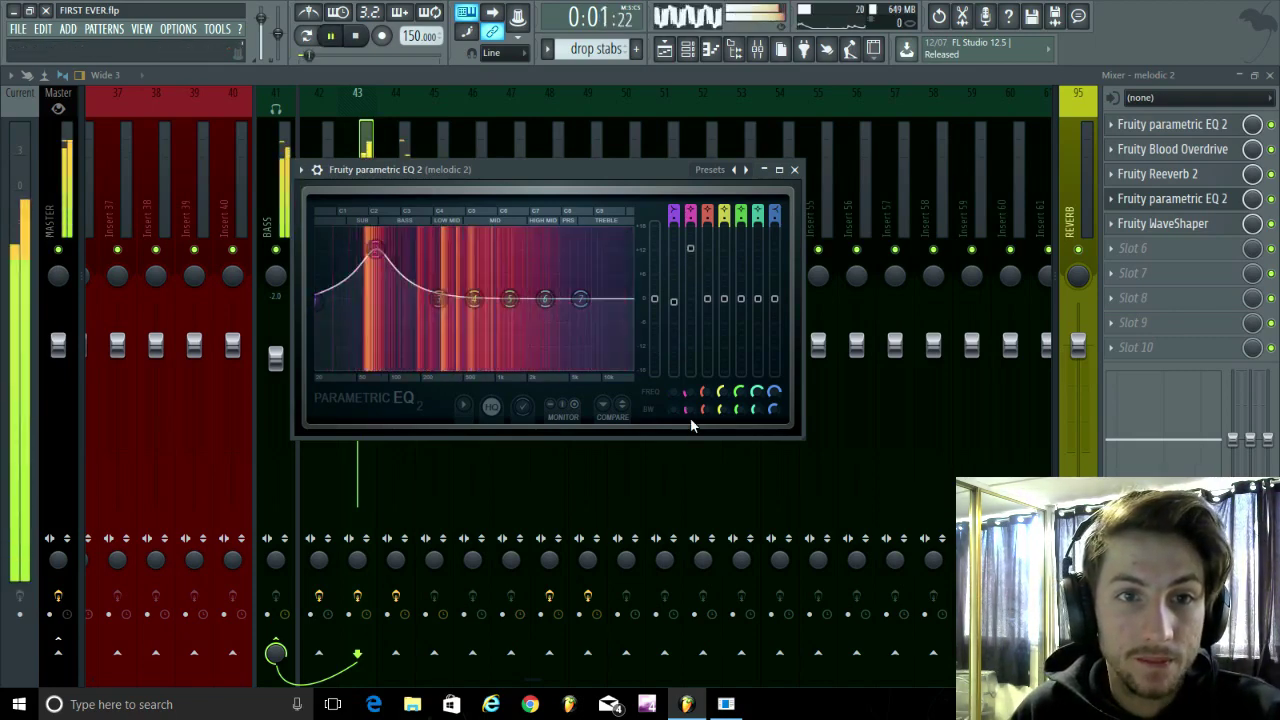
pyautogui.press('space')
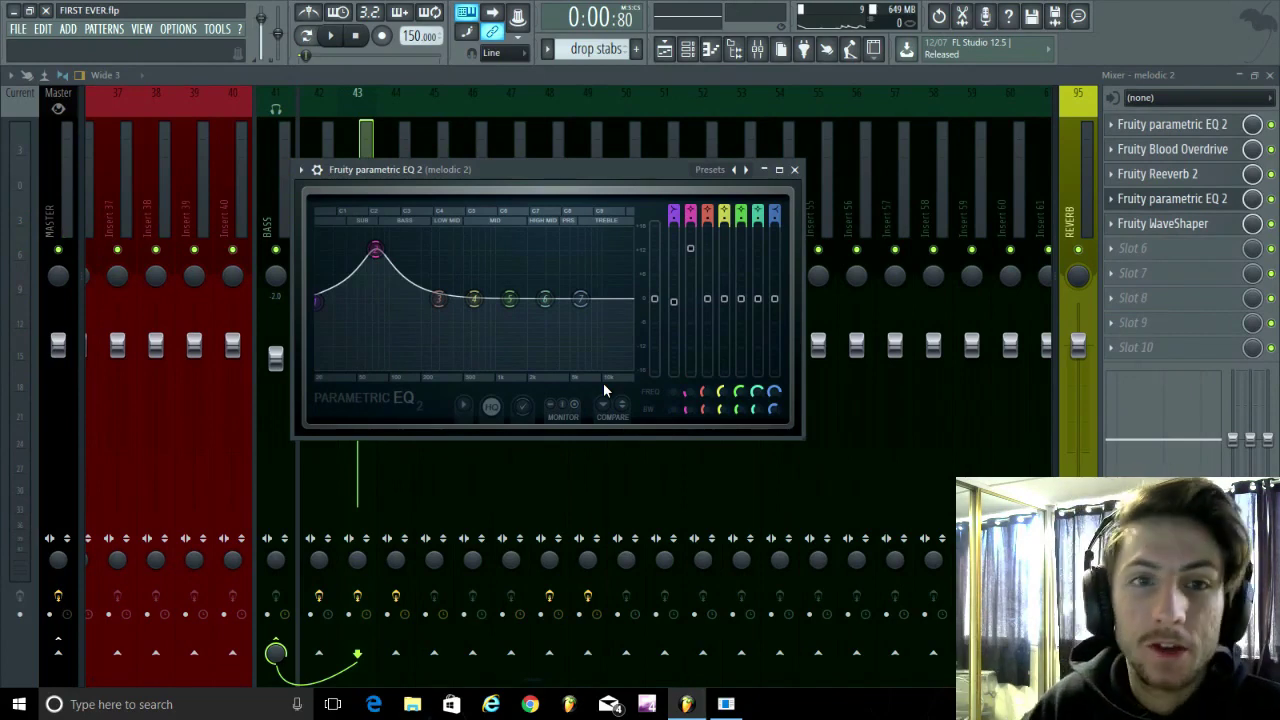
# Reduce the band 2 boost in melodic 2's EQ, audition the sound and close the EQ and mixer
pyautogui.moveTo(375, 250)
pyautogui.mouseDown()
pyautogui.moveTo(381, 260)
pyautogui.moveTo(414, 243)
pyautogui.moveTo(372, 278)
pyautogui.moveTo(385, 249)
pyautogui.moveTo(381, 285)
pyautogui.moveTo(375, 268)
pyautogui.mouseUp()
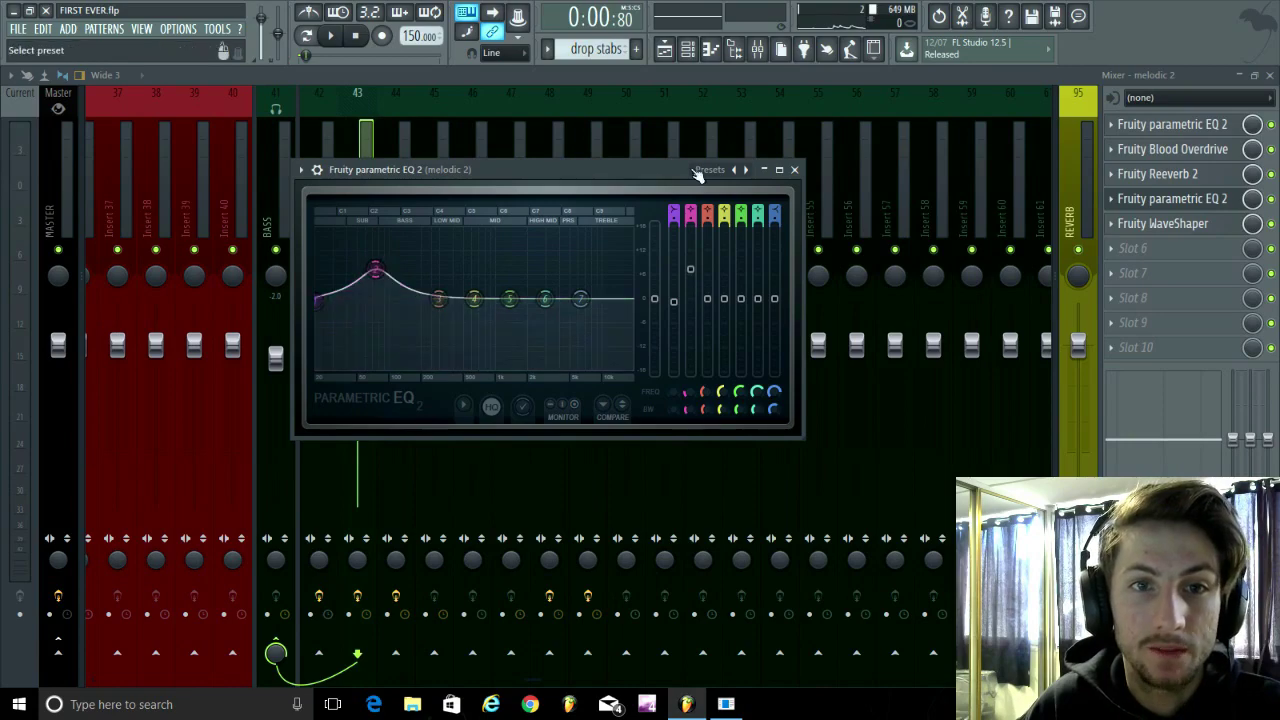
pyautogui.press('space')
pyautogui.press('space')
pyautogui.click(1270, 76)
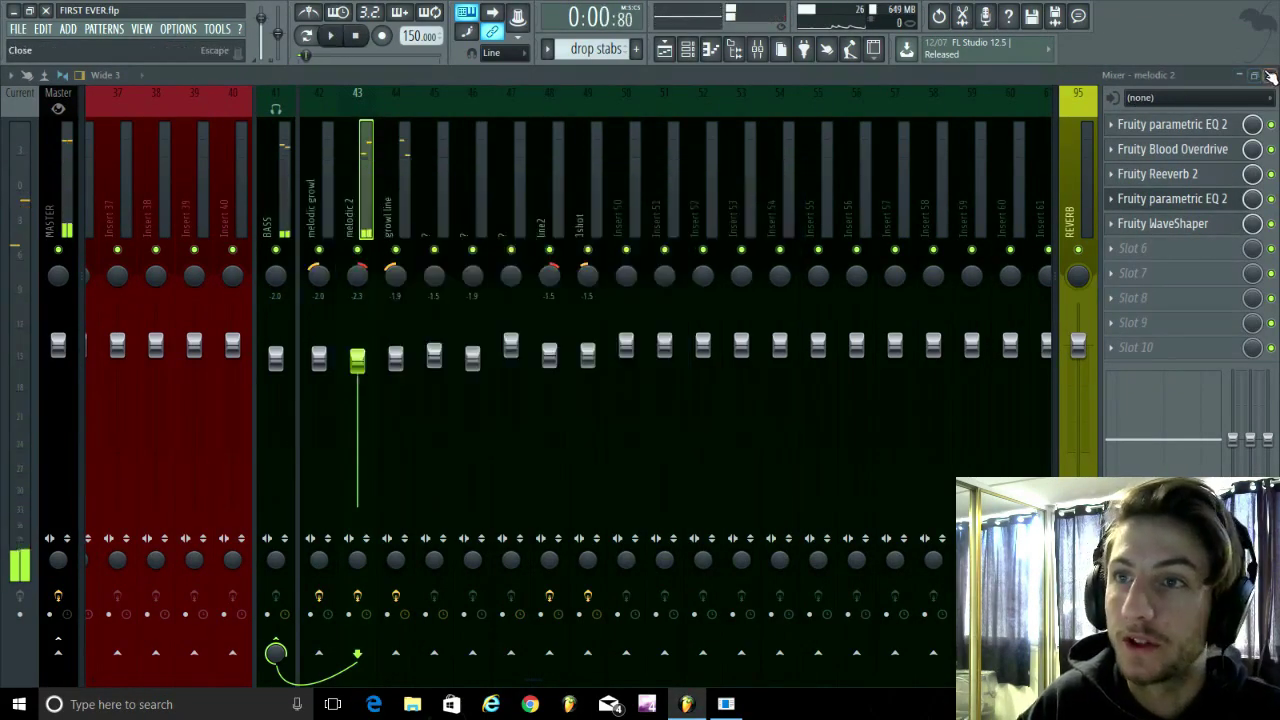
pyautogui.click(795, 170)
# Place the playhead at the start of the growl line clip in the playlist and audition the clip
pyautogui.scroll(-3, 672, 459)
pyautogui.scroll(3, 563, 354)
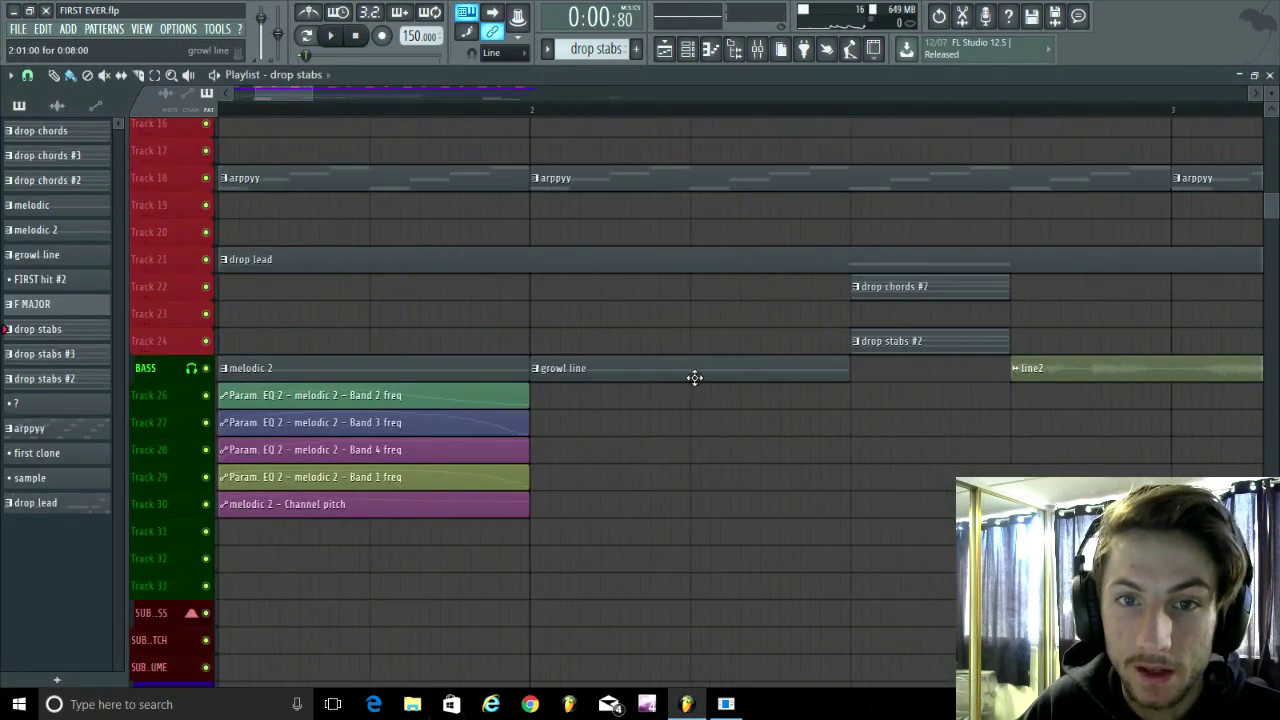
pyautogui.scroll(-4, 694, 374)
pyautogui.scroll(3, 646, 471)
pyautogui.click(472, 110)
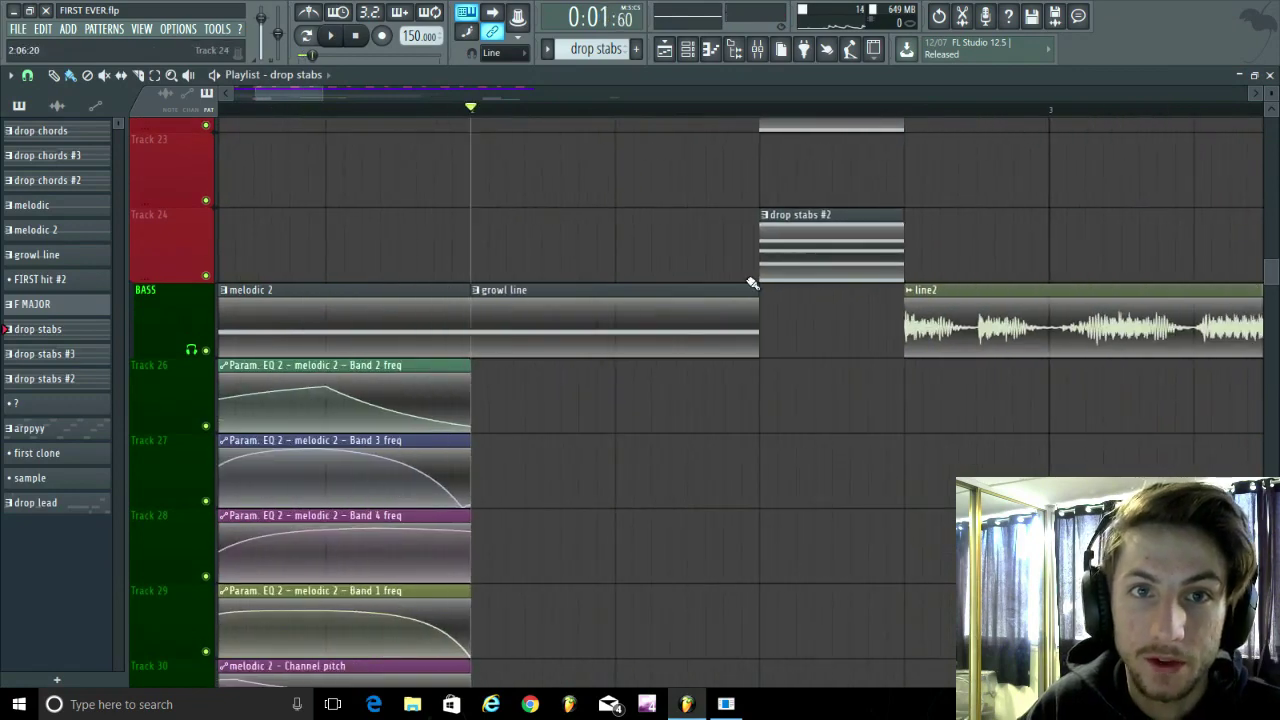
pyautogui.press('space')
pyautogui.press('space')
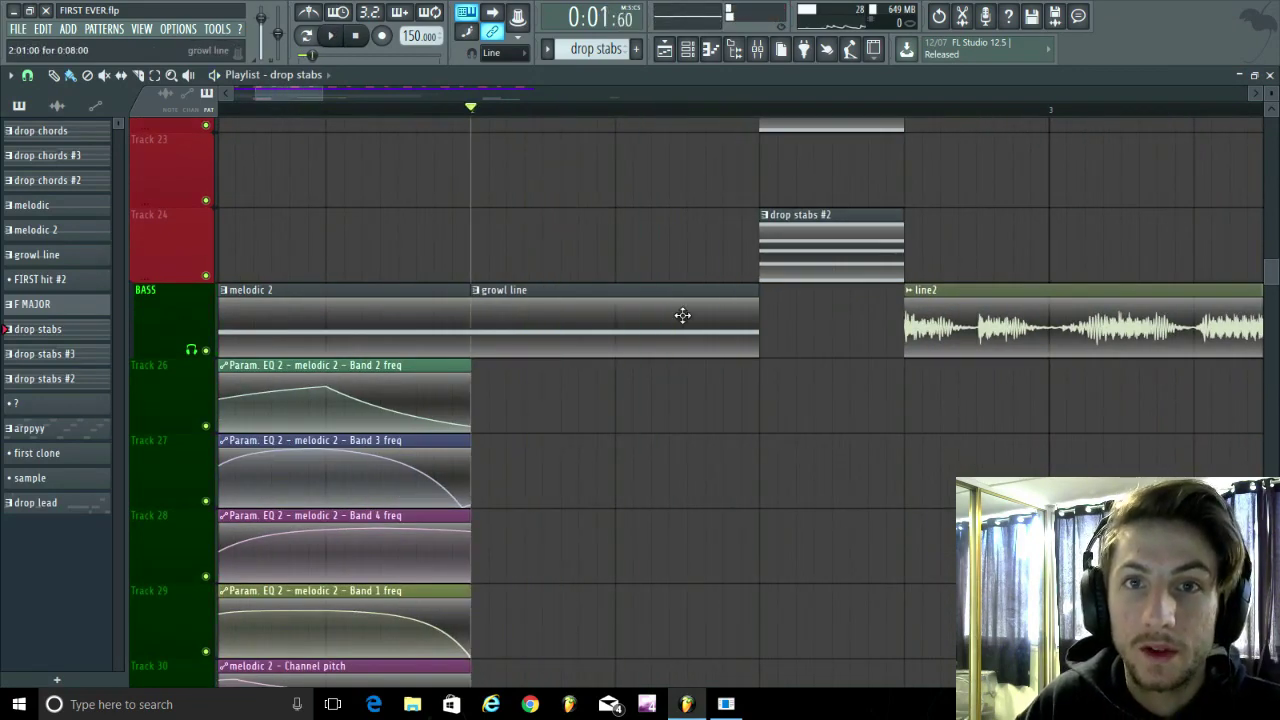
# Open the growl line clip in the piano roll and view its Serum instrument
pyautogui.doubleClick(682, 315)
pyautogui.click(687, 48)
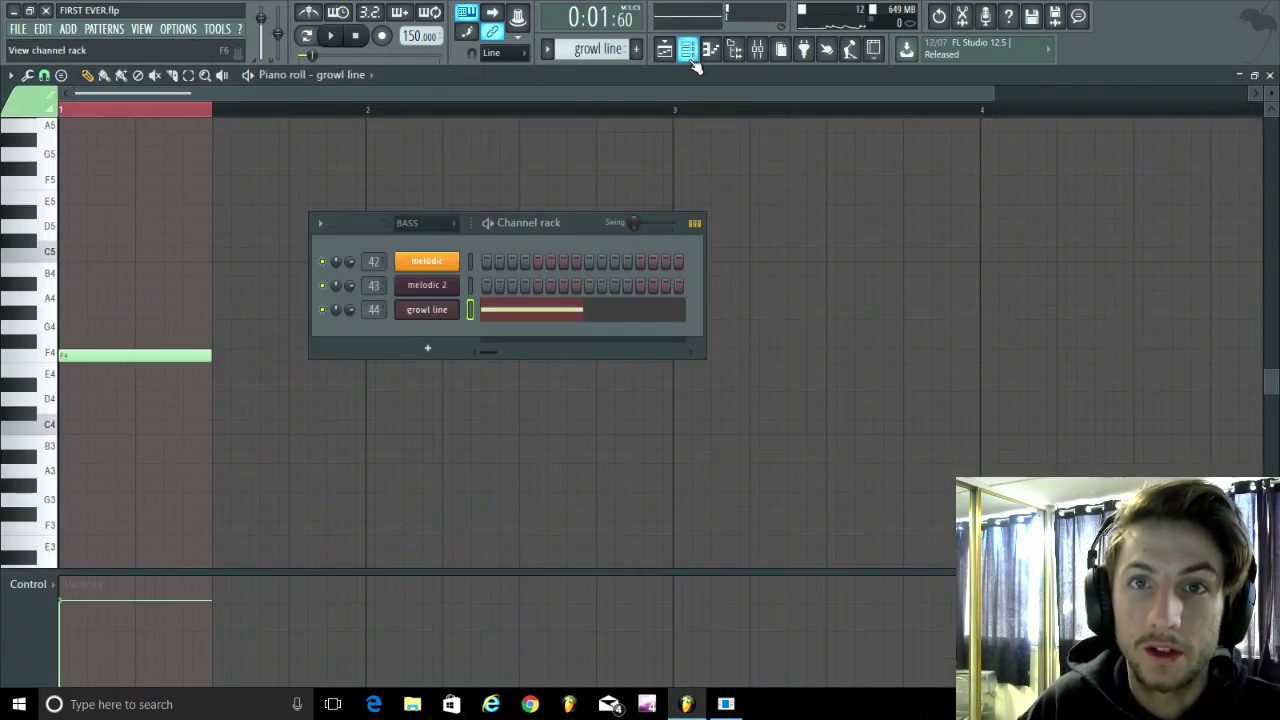
pyautogui.click(434, 312)
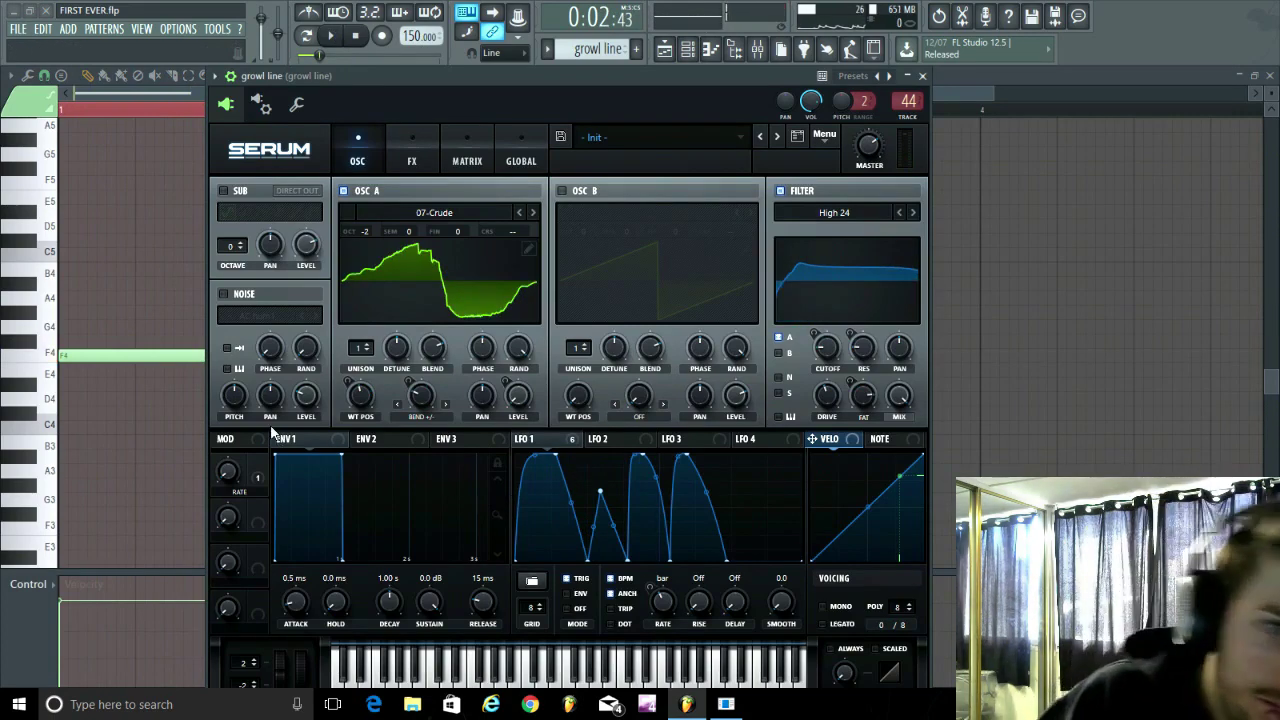
pyautogui.click(79, 113)
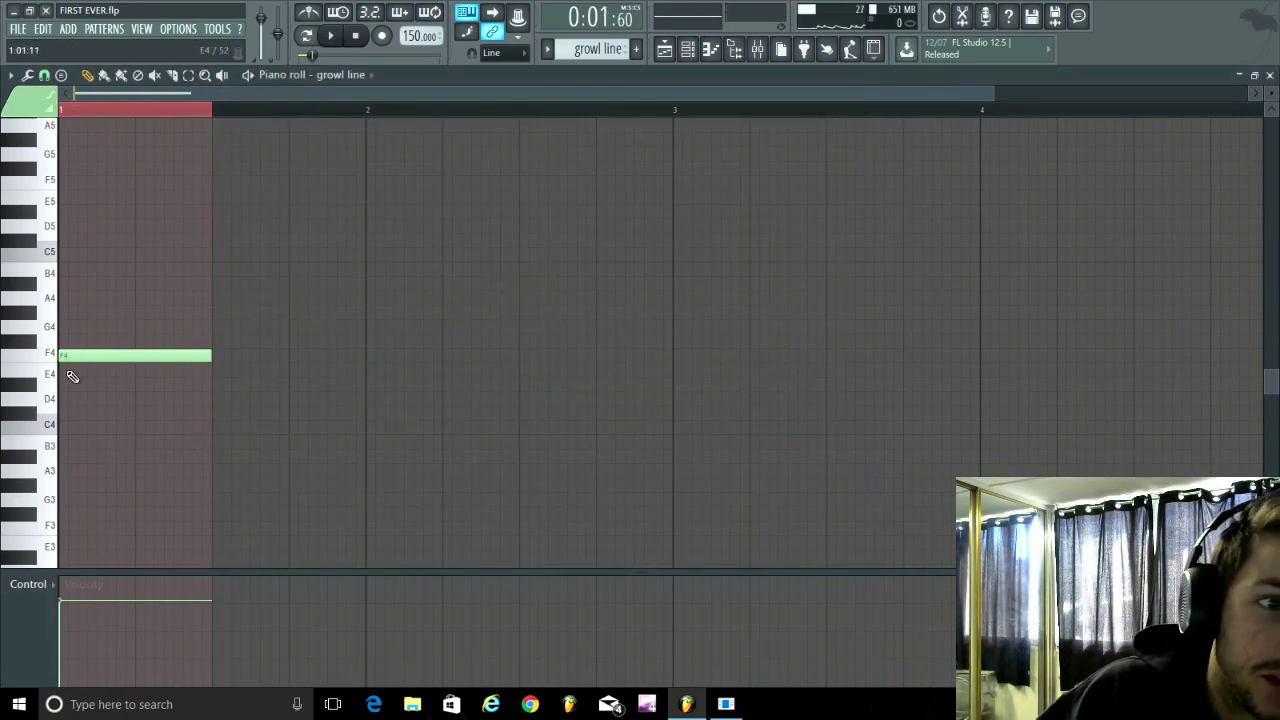
pyautogui.click(687, 50)
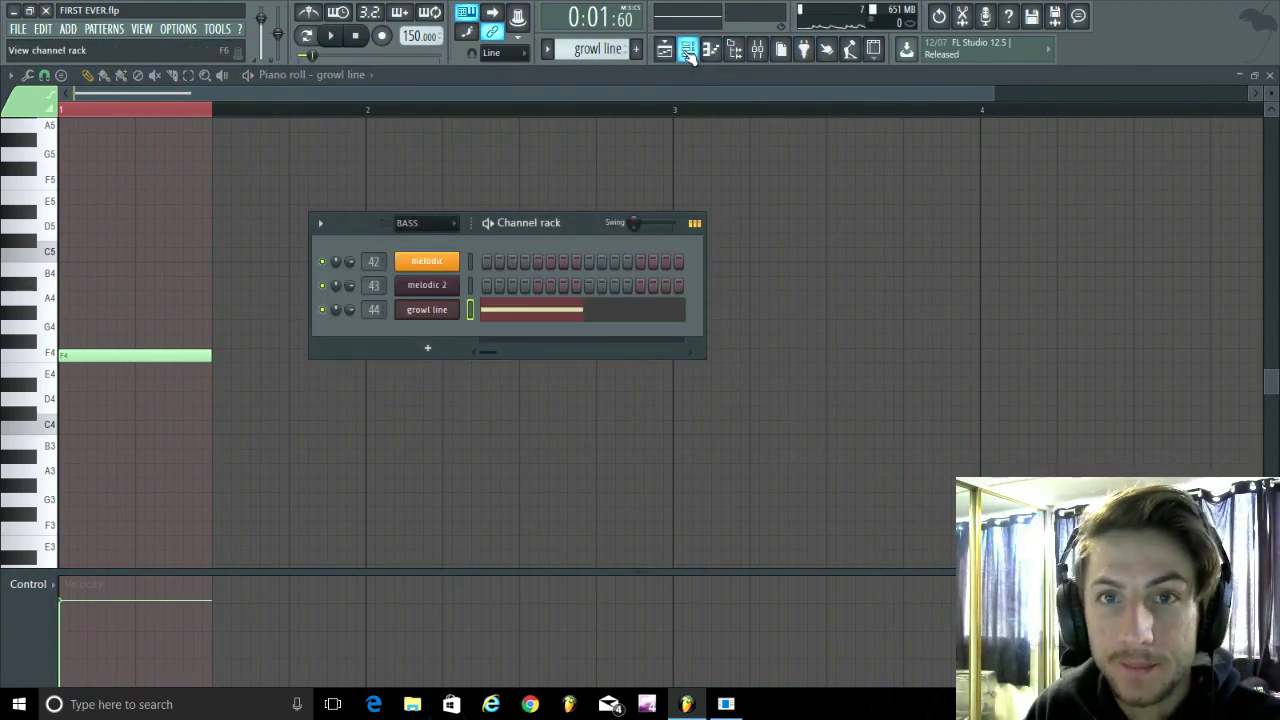
pyautogui.click(687, 50)
pyautogui.click(726, 704)
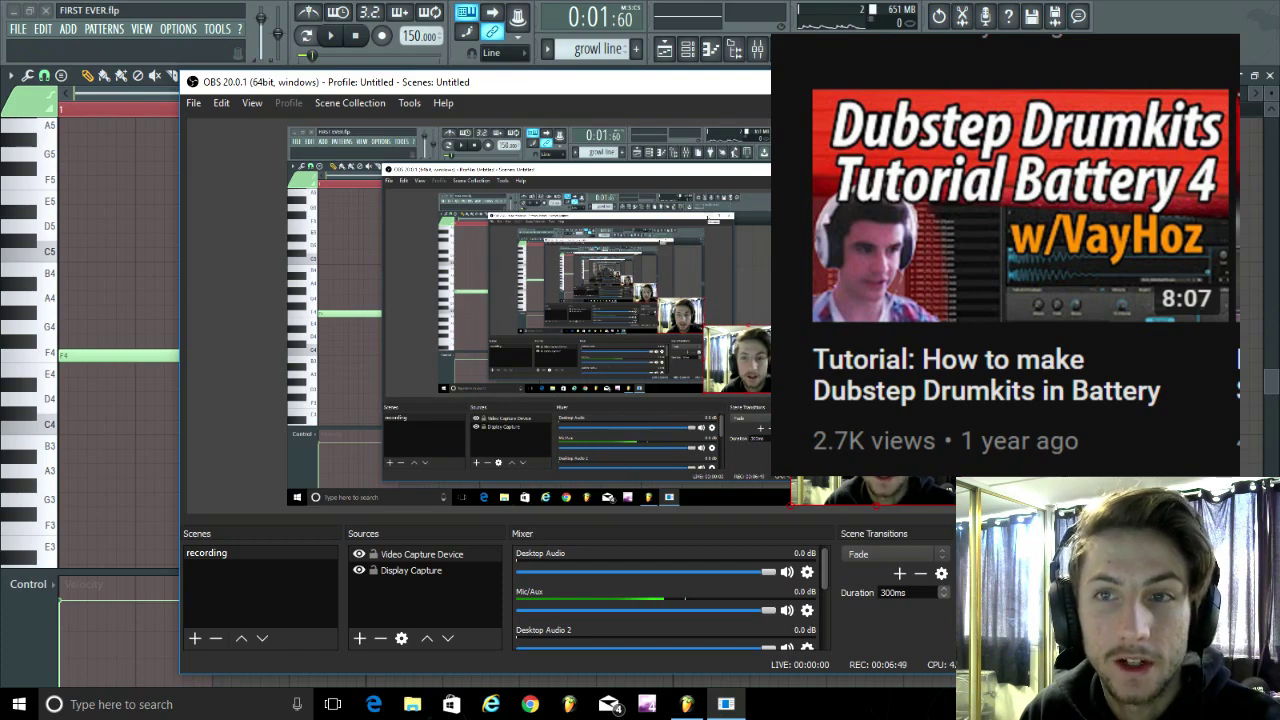
pyautogui.hotkey('alt', 'Tab')
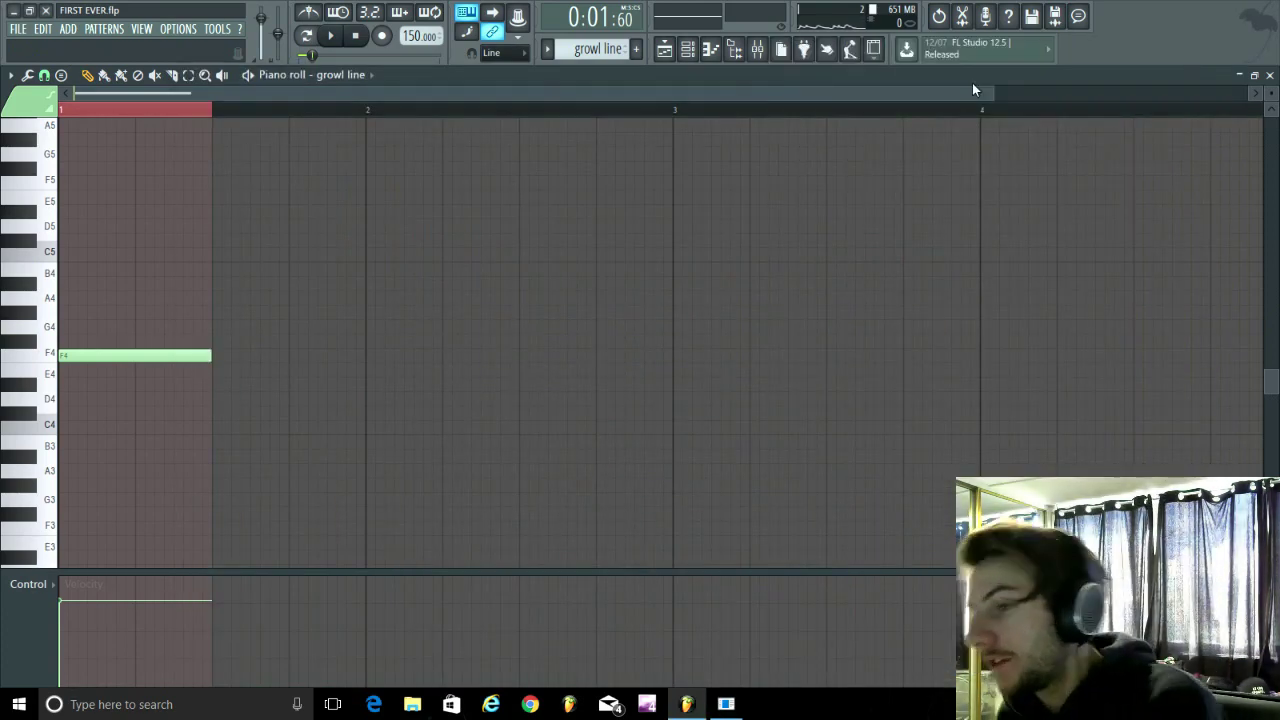
# In the growl line's Serum, enable the sub oscillator, set its octave to -2 and play the result
pyautogui.click(688, 50)
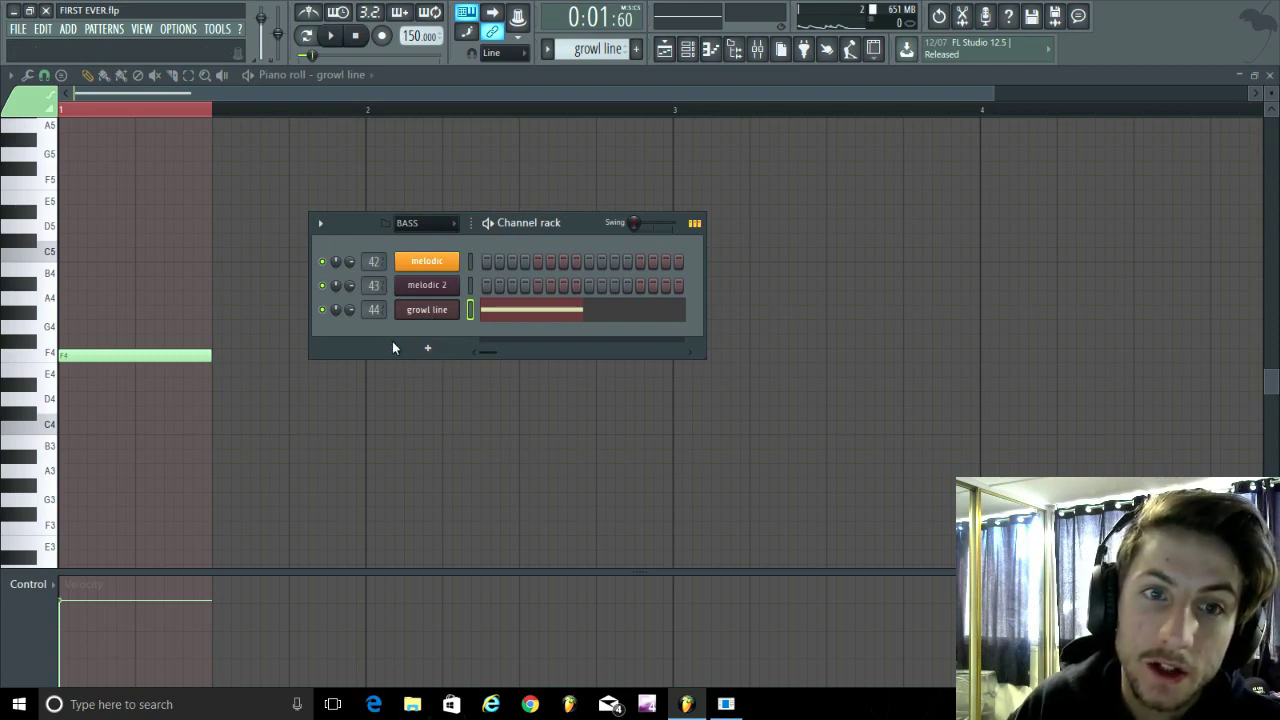
pyautogui.click(433, 311)
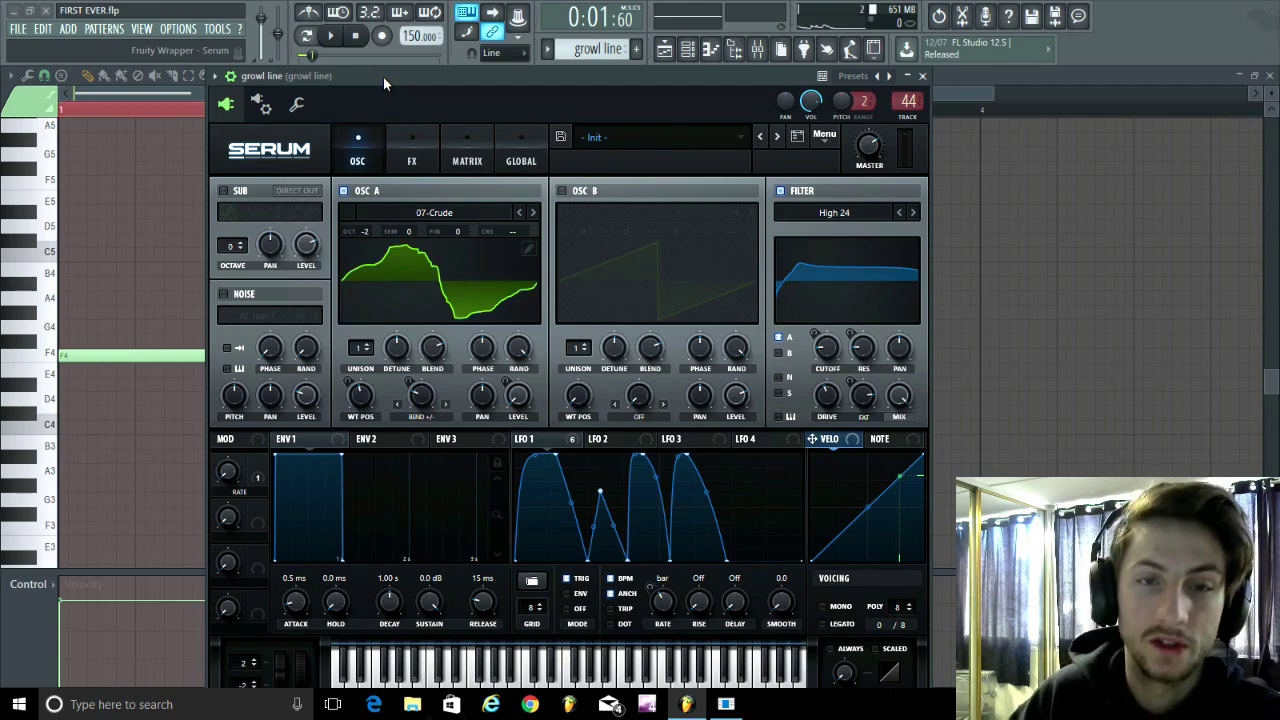
pyautogui.click(224, 191)
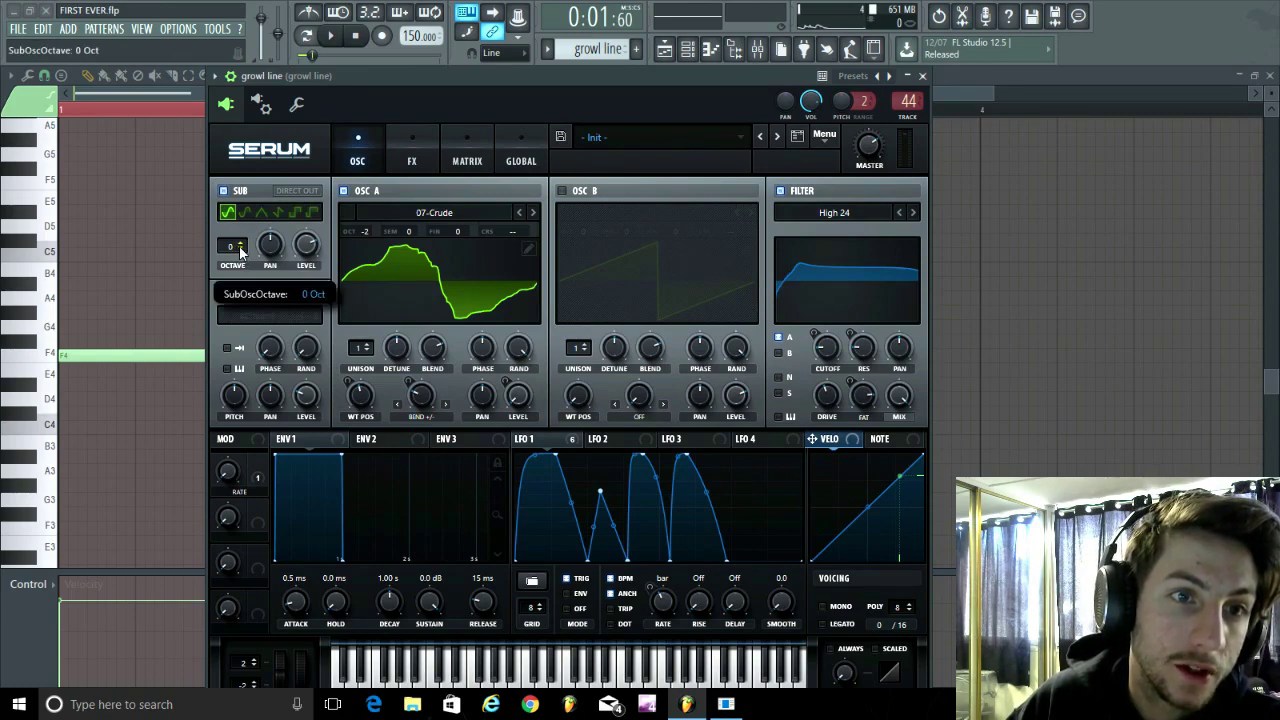
pyautogui.click(240, 252)
pyautogui.click(240, 252)
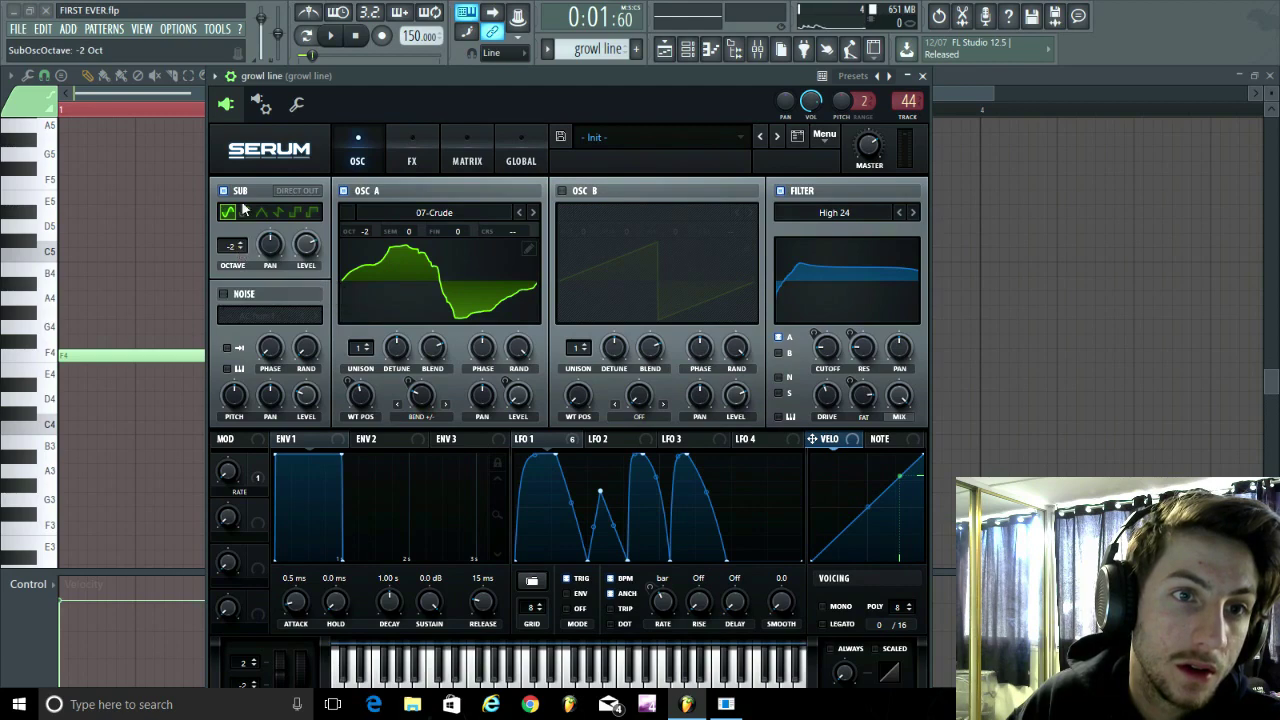
pyautogui.click(331, 36)
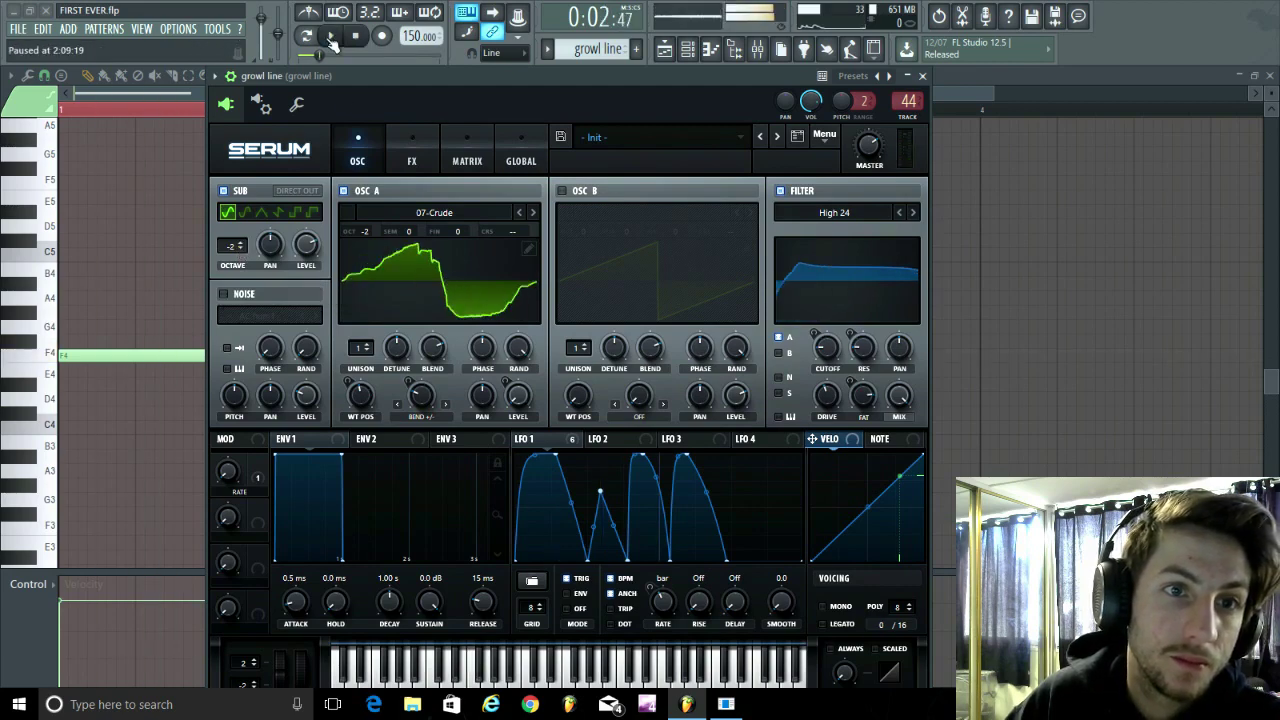
# Return to the growl line's Serum and select LFO 1 to view which parameters it modulates
pyautogui.click(687, 55)
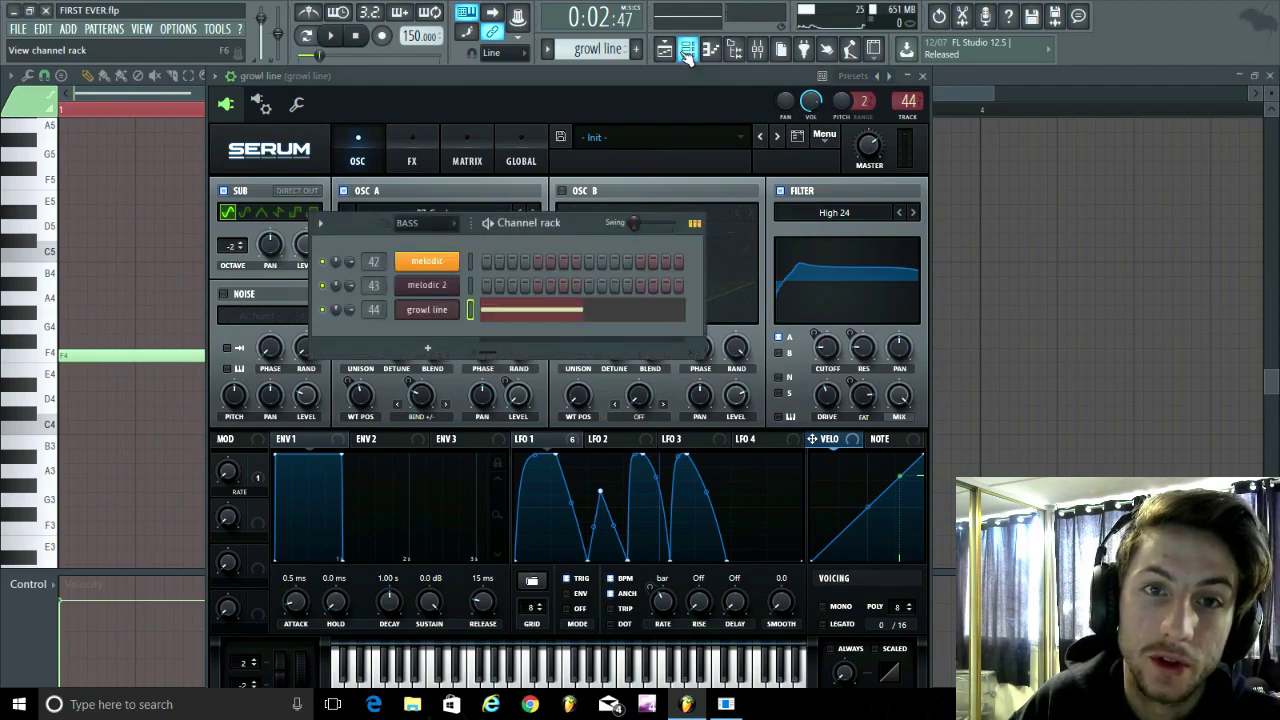
pyautogui.click(395, 78)
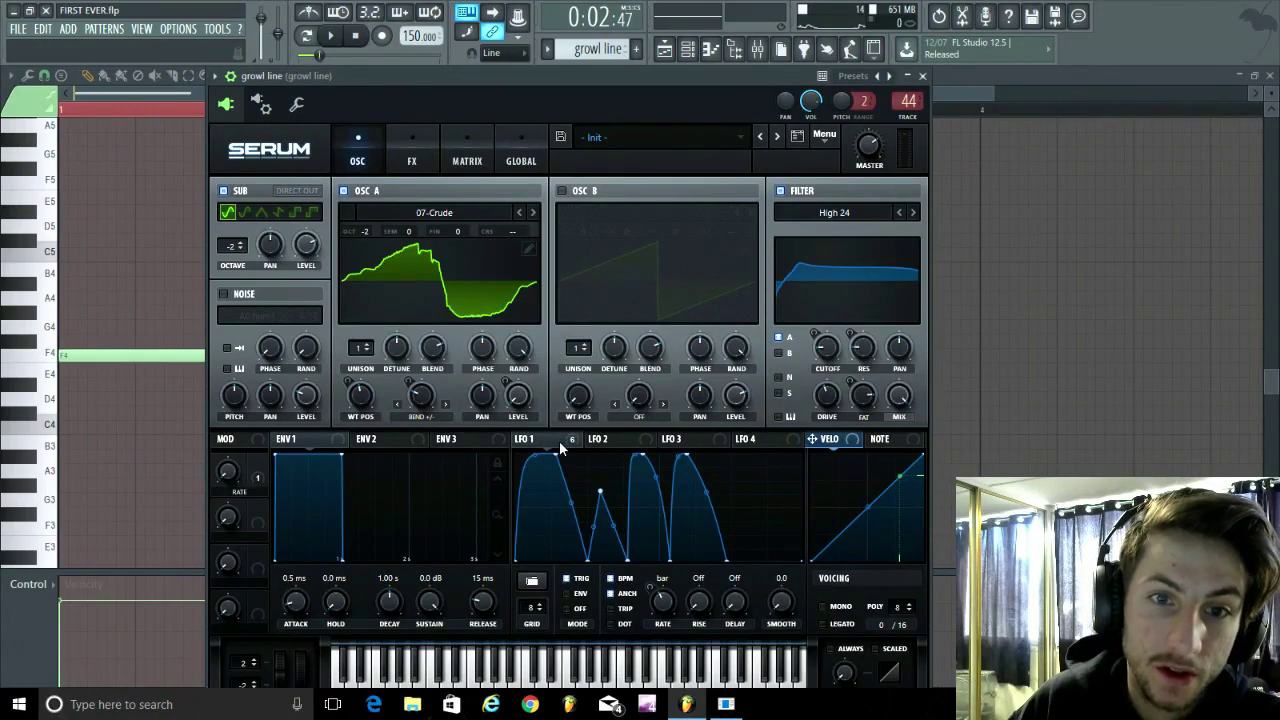
pyautogui.moveTo(563, 449)
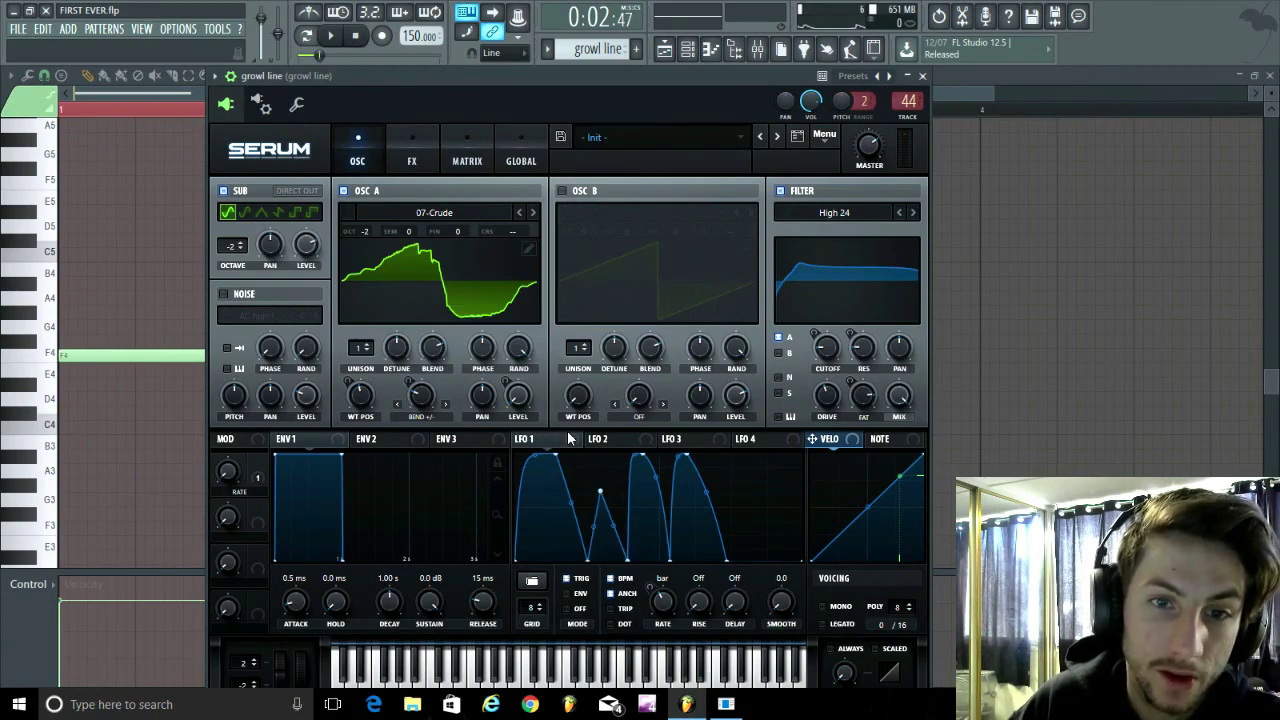
pyautogui.click(567, 438)
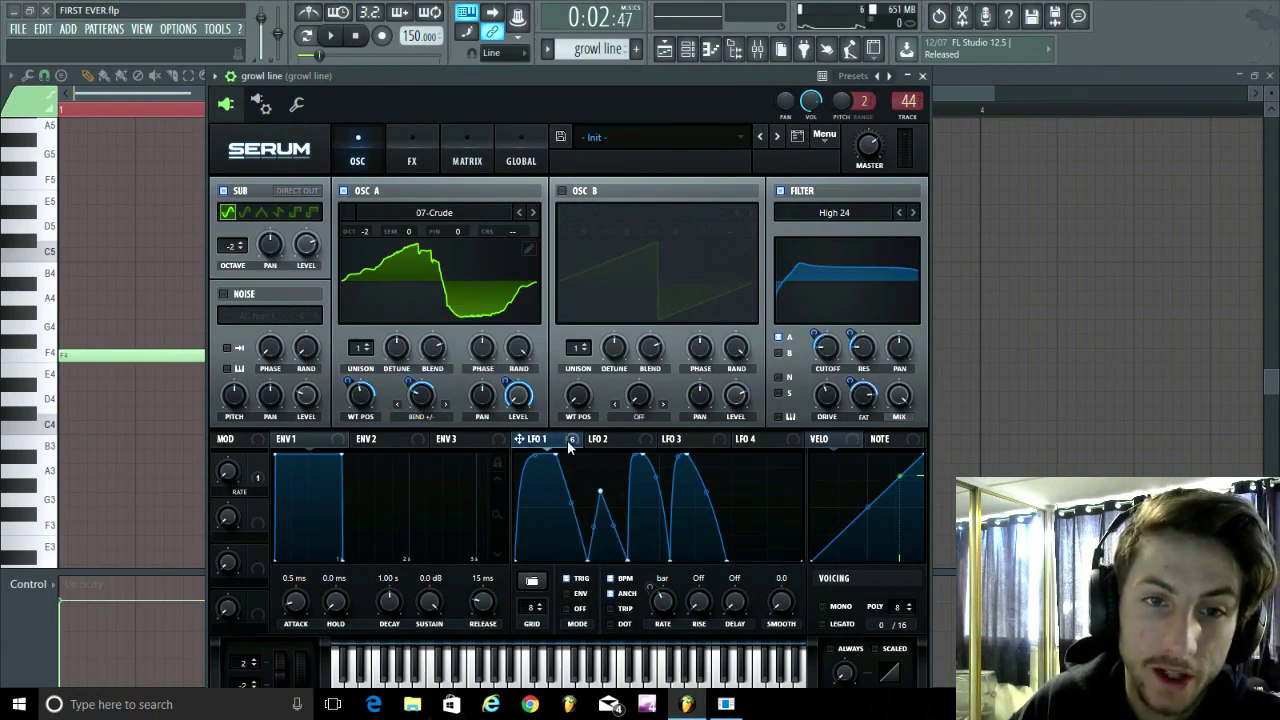
# Turn off oscillator A in the growl line's Serum and play the sub oscillator on its own
pyautogui.click(344, 191)
pyautogui.click(332, 38)
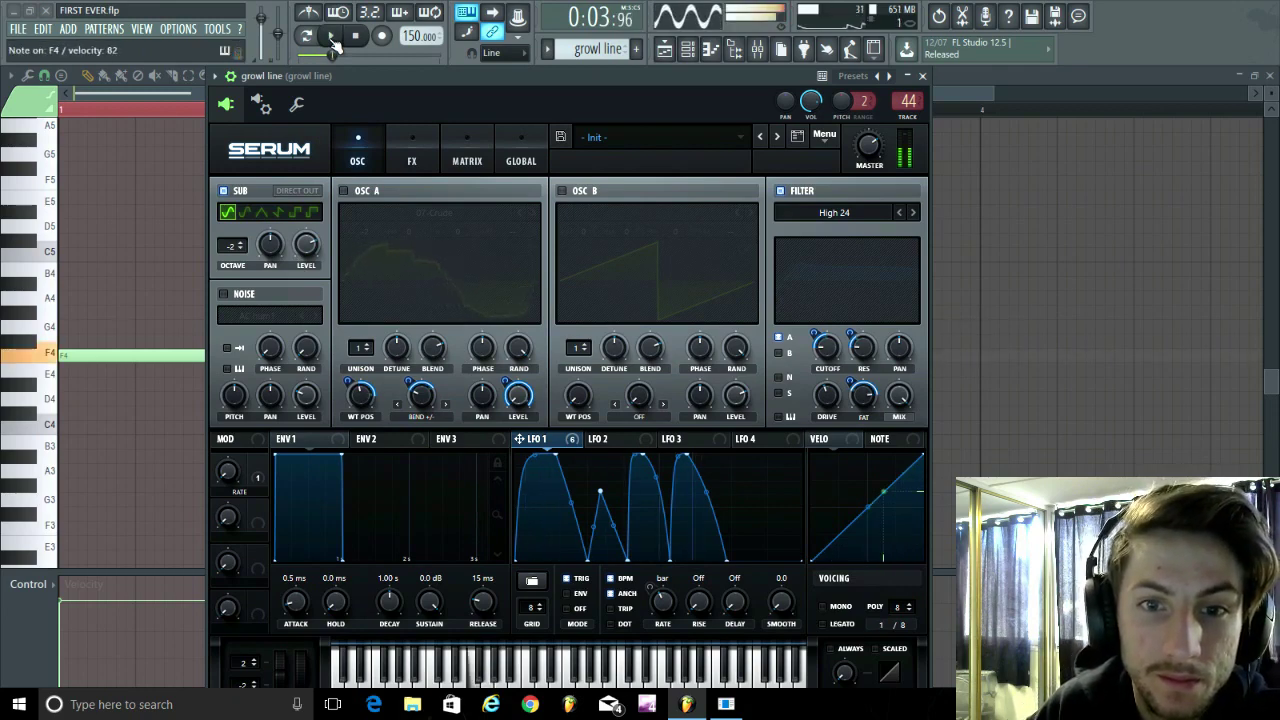
pyautogui.click(333, 38)
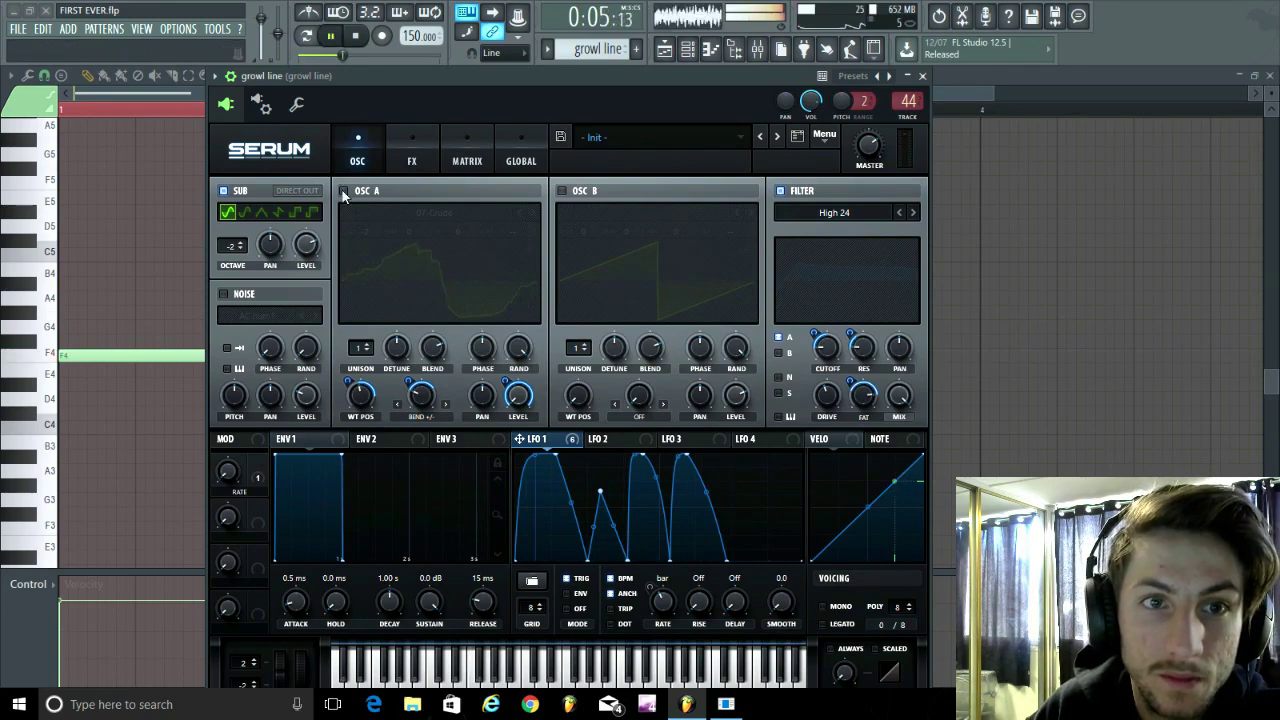
# Stop playback, restore the growl line's Serum to oscillator A with its sub oscillator off, and close it
pyautogui.click(331, 40)
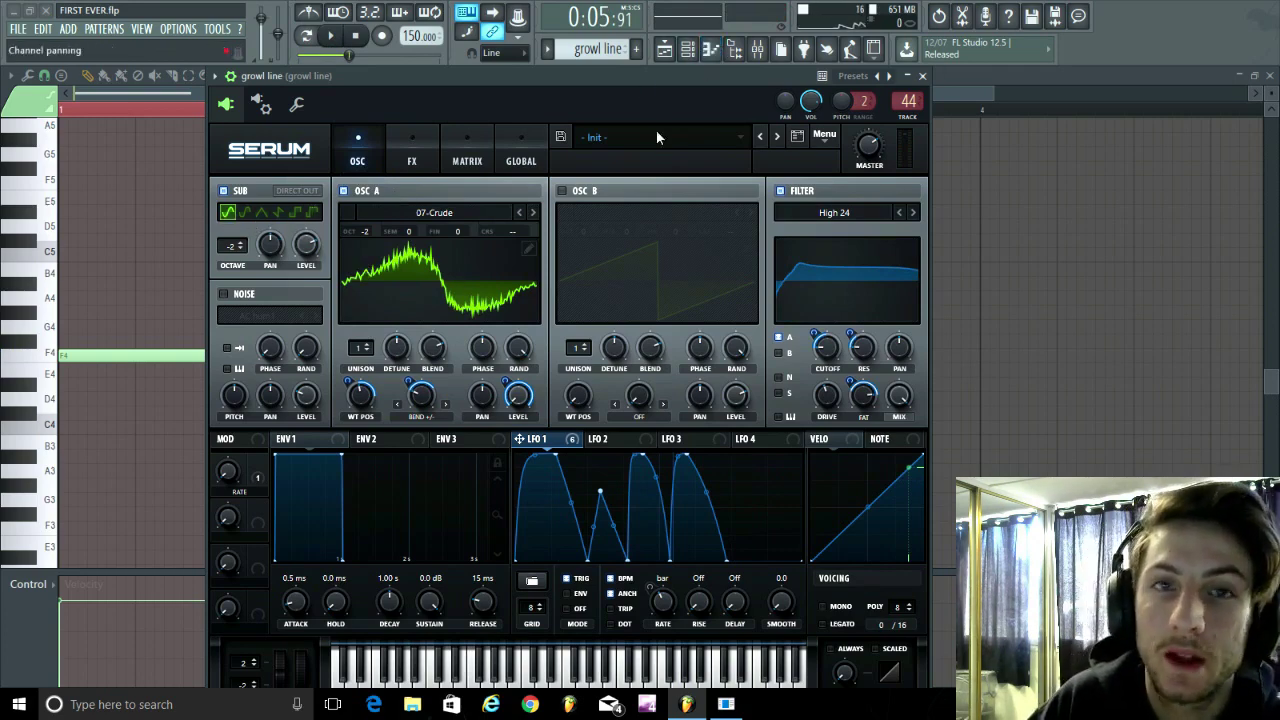
pyautogui.click(223, 191)
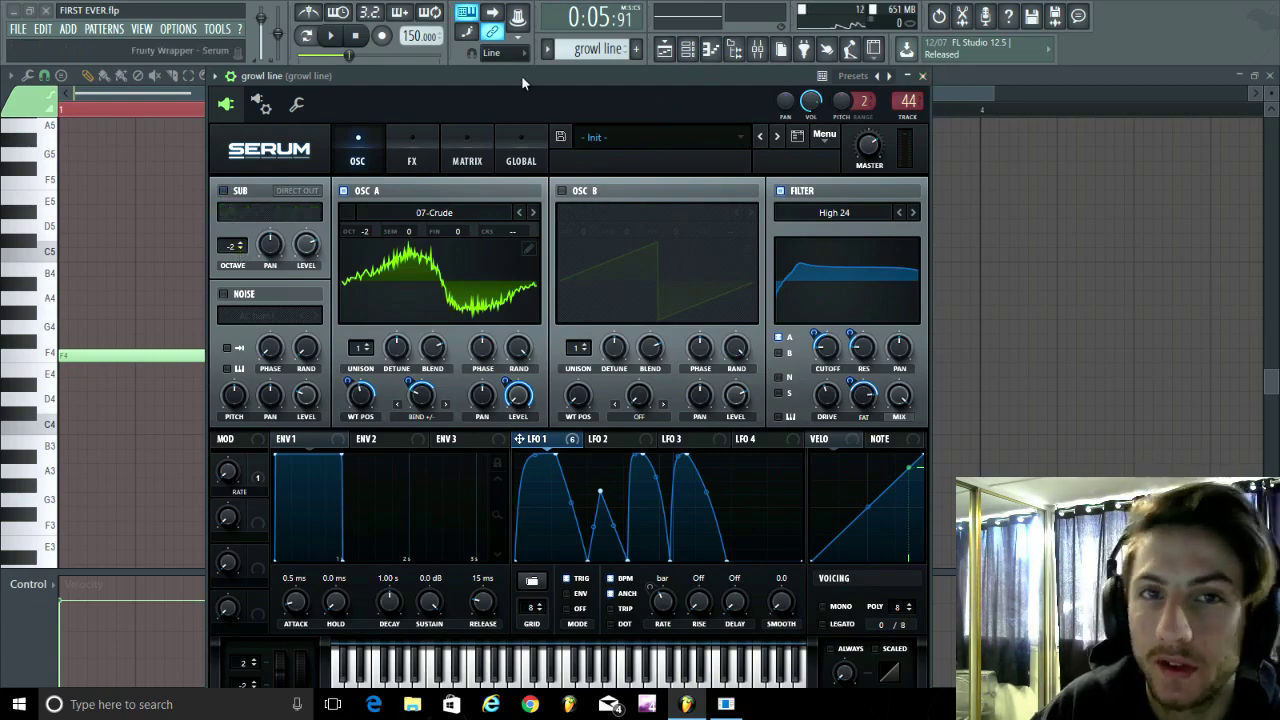
pyautogui.moveTo(521, 75); pyautogui.dragTo(562, 62)
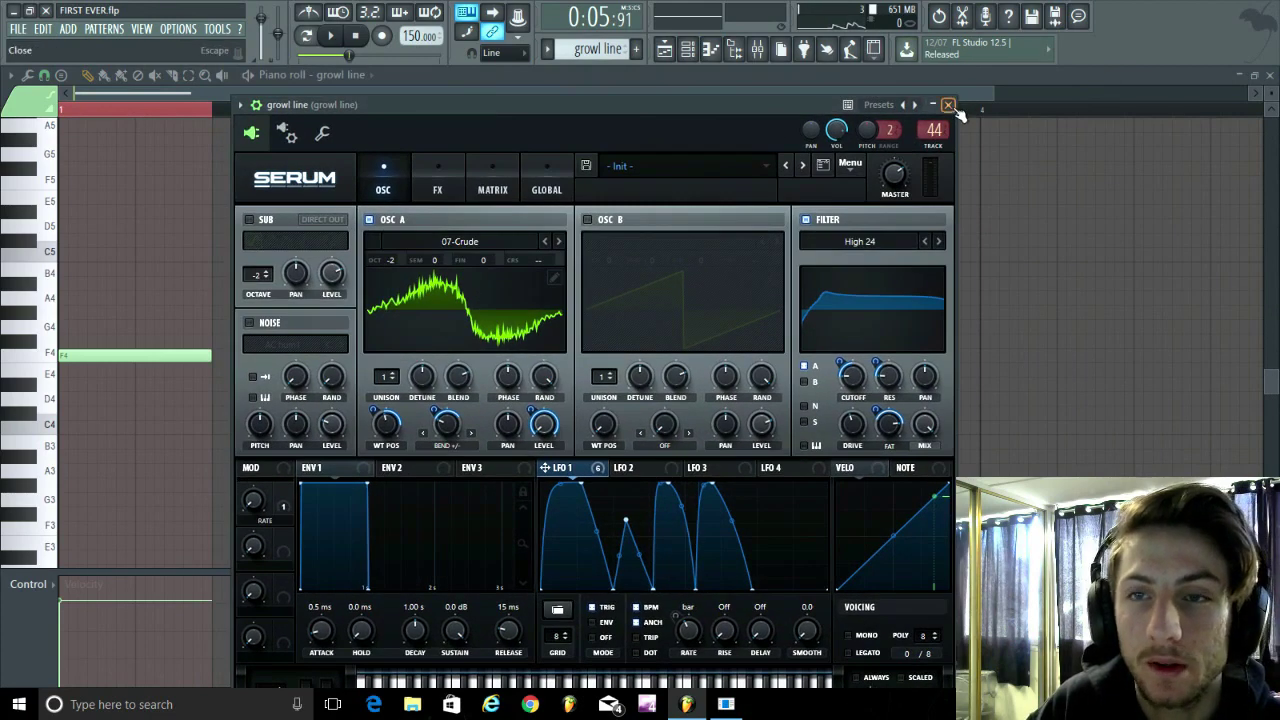
pyautogui.click(964, 112)
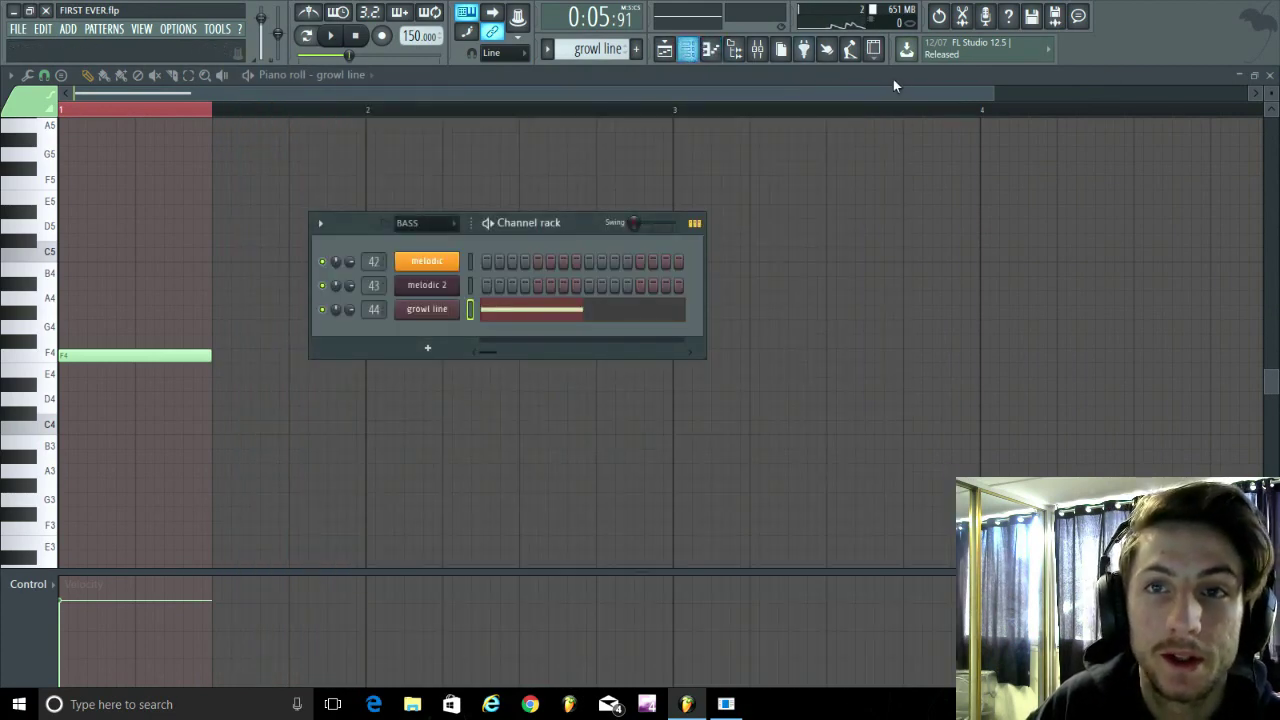
# Add a 3x Osc channel with coarse pitch 0 on all three oscillators and route it to mixer track 50
pyautogui.click(803, 49)
pyautogui.click(113, 72)
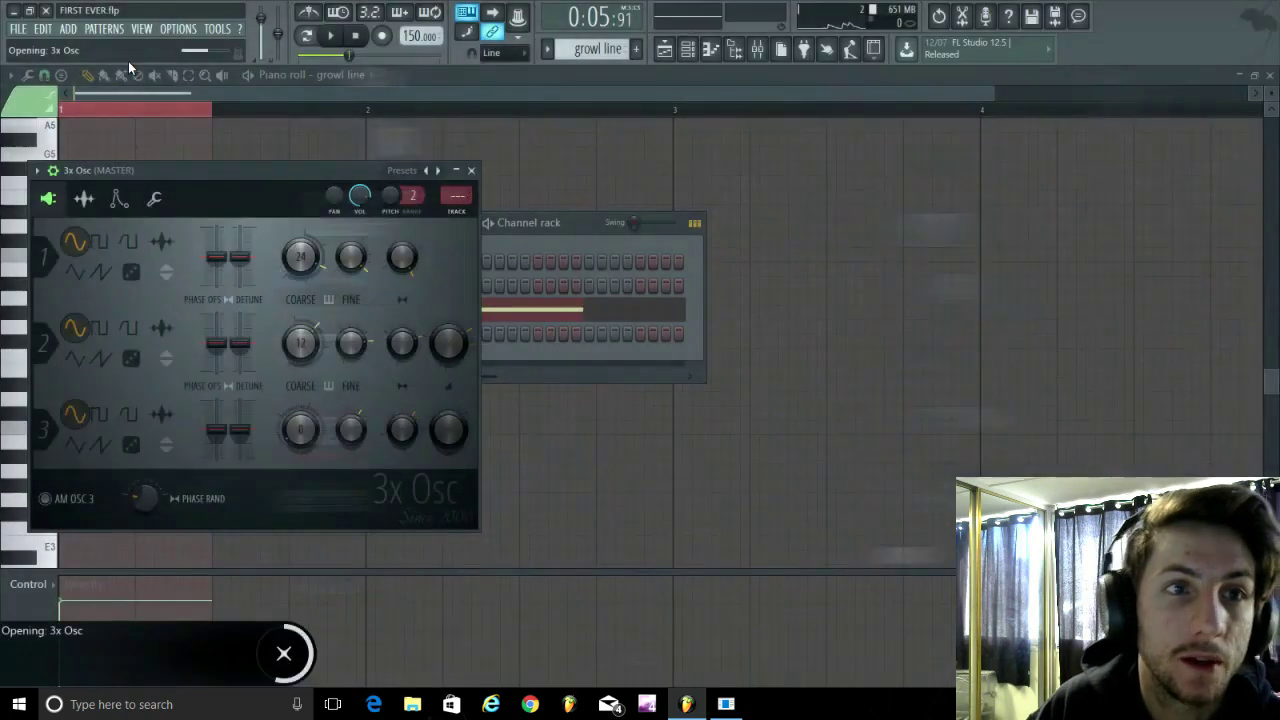
pyautogui.moveTo(300, 256); pyautogui.dragTo(300, 360)
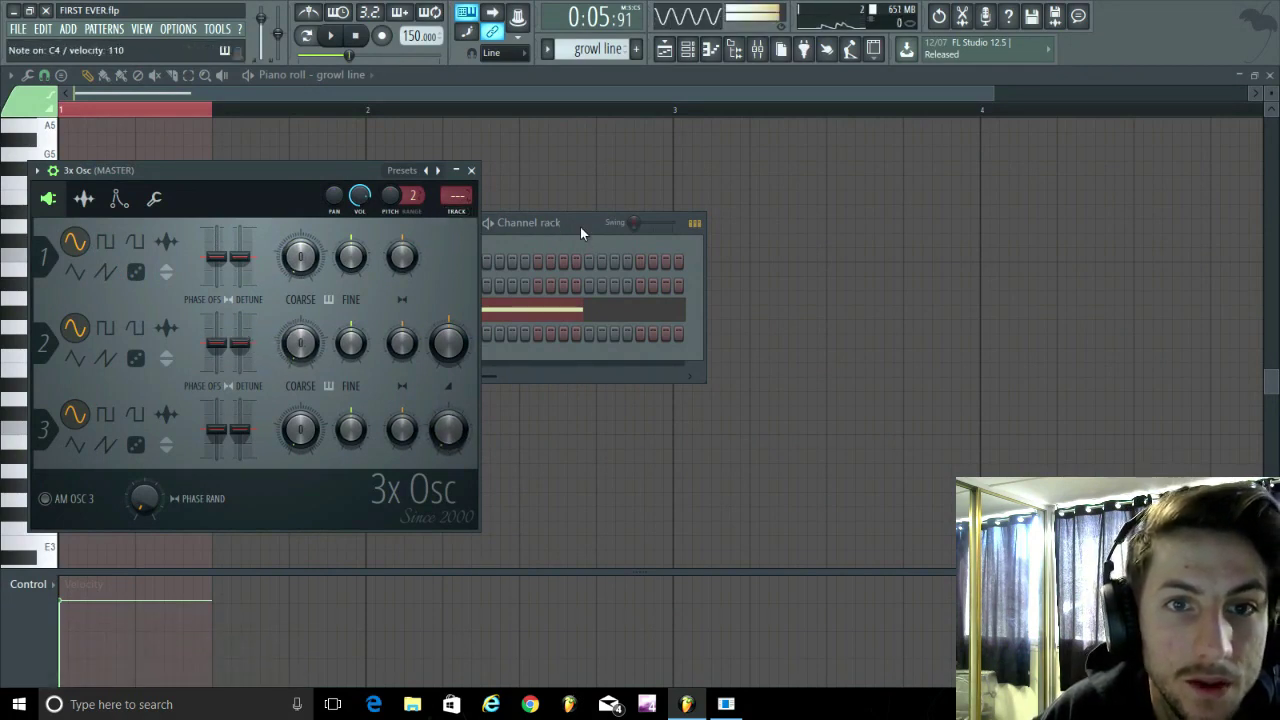
pyautogui.click(456, 195)
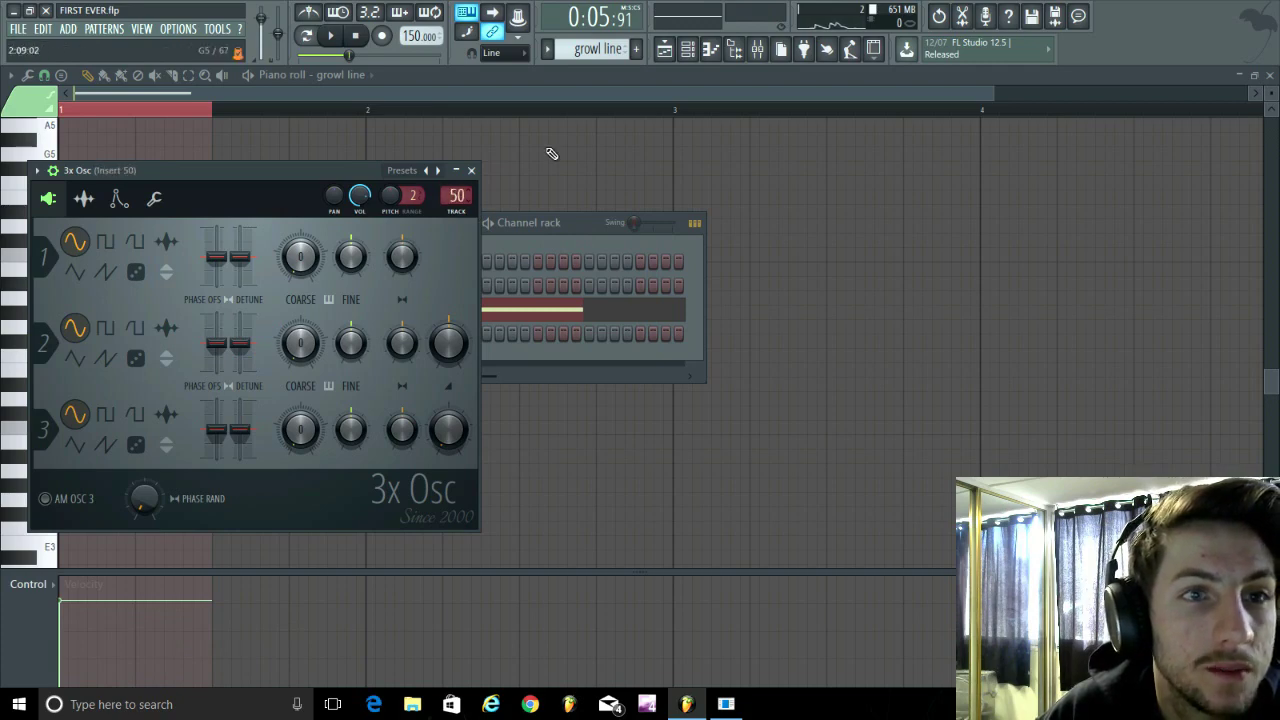
# Rename mixer track 50 as "sub bass"
pyautogui.click(757, 49)
pyautogui.rightClick(1040, 92)
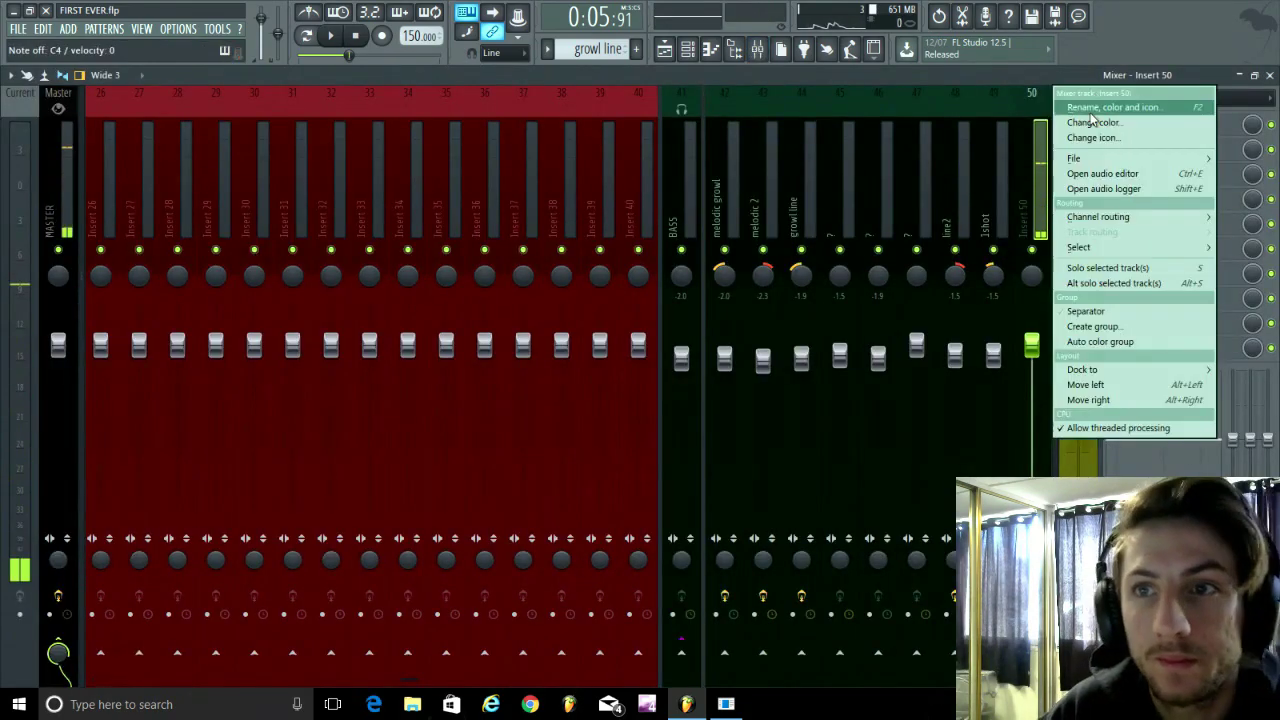
pyautogui.click(1062, 99)
pyautogui.write('sub ba')
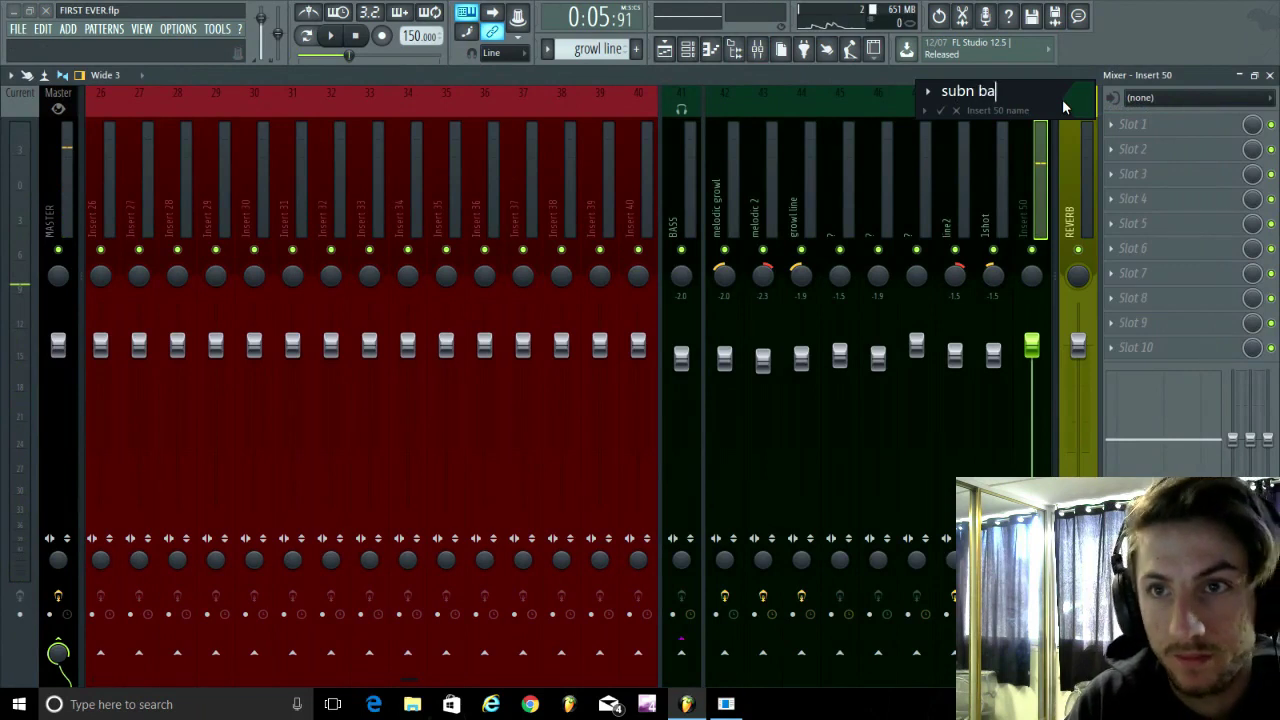
pyautogui.press('BackSpace')
pyautogui.press('BackSpace')
pyautogui.write('bass')
pyautogui.press('Return')
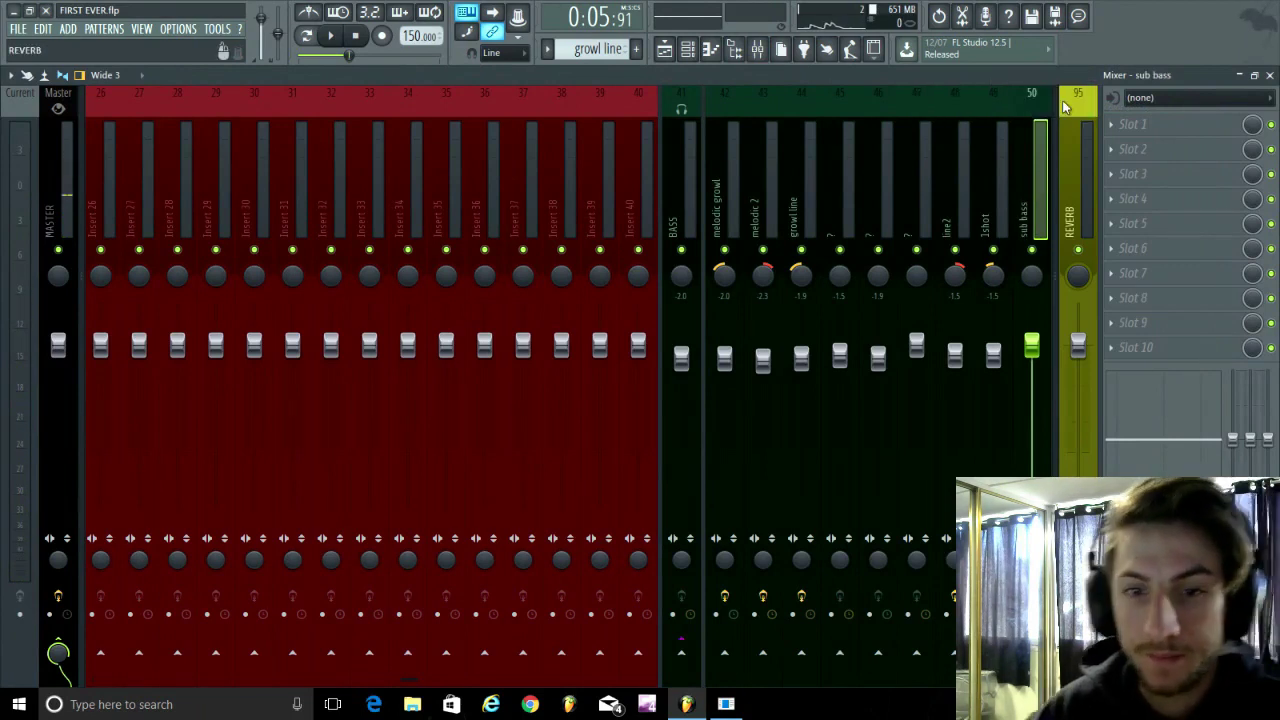
# Route the sub bass track to the BASS track instead of the master and lower its fader to -2.5
pyautogui.click(684, 658)
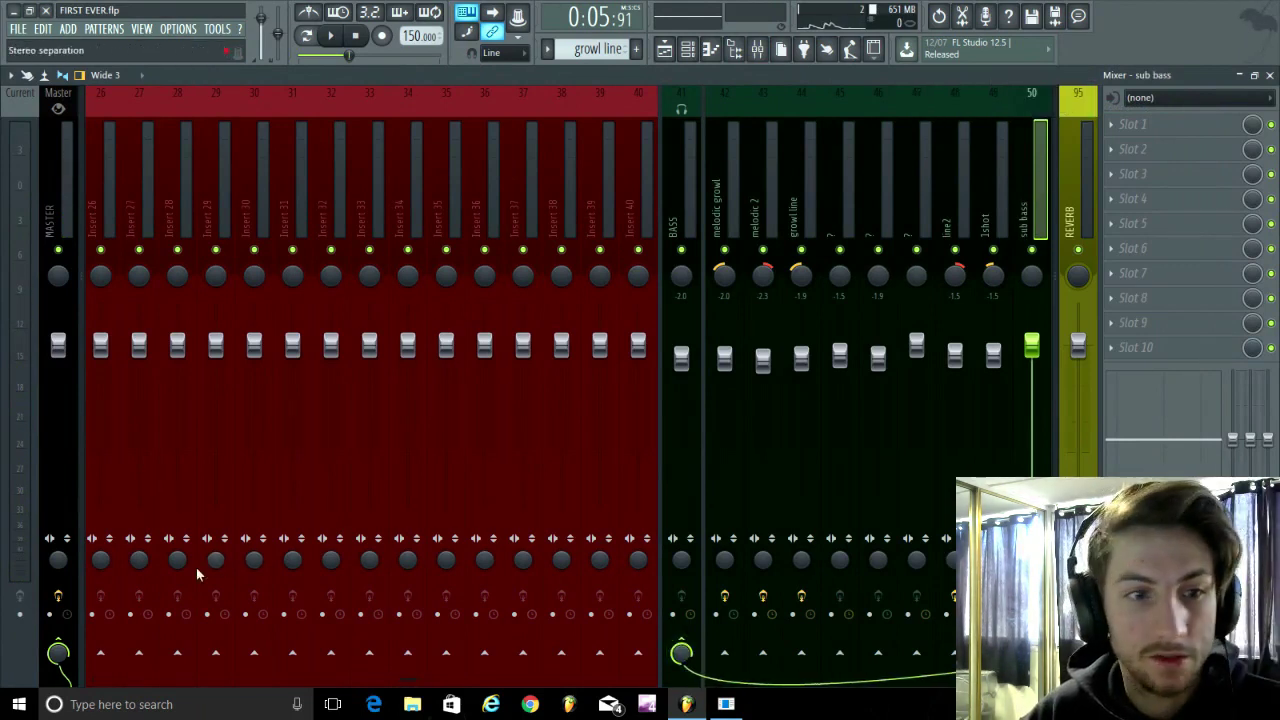
pyautogui.click(58, 653)
pyautogui.scroll(-5, 408, 683)
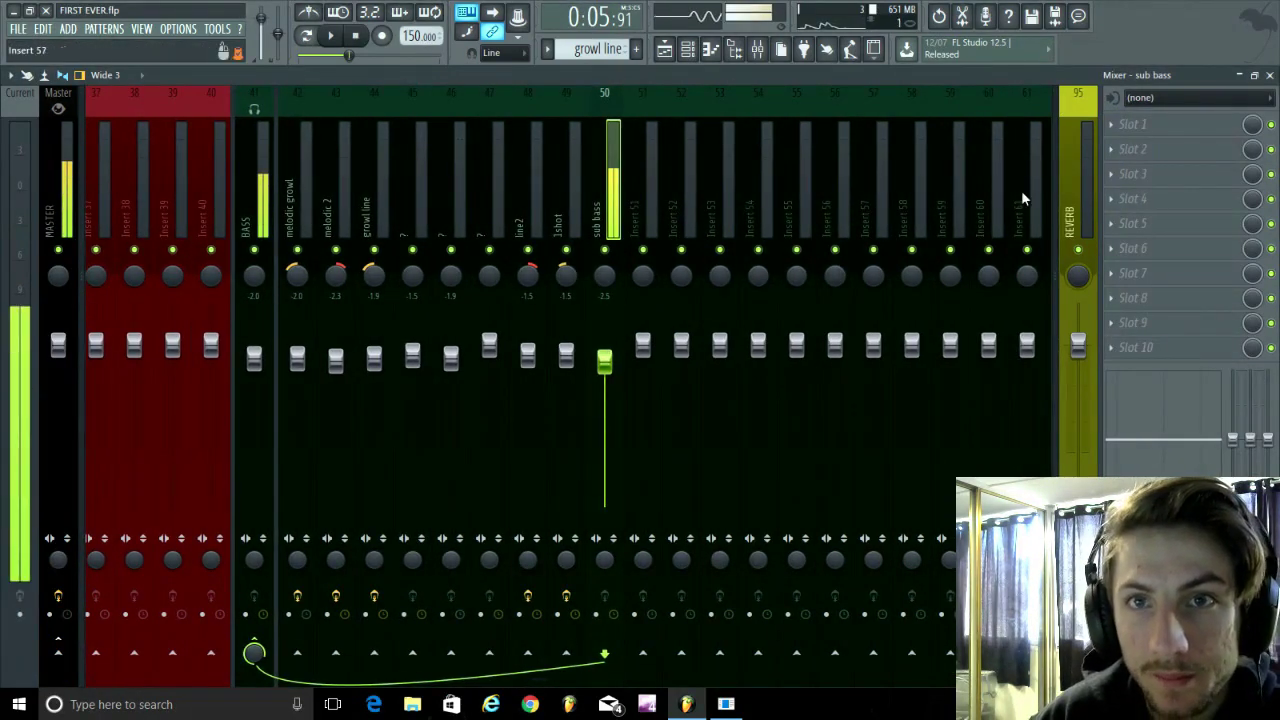
# Load Fruity Parametric EQ 2 on the sub bass track, cut everything above the lows with band 7 and boost band 1
pyautogui.click(1110, 125)
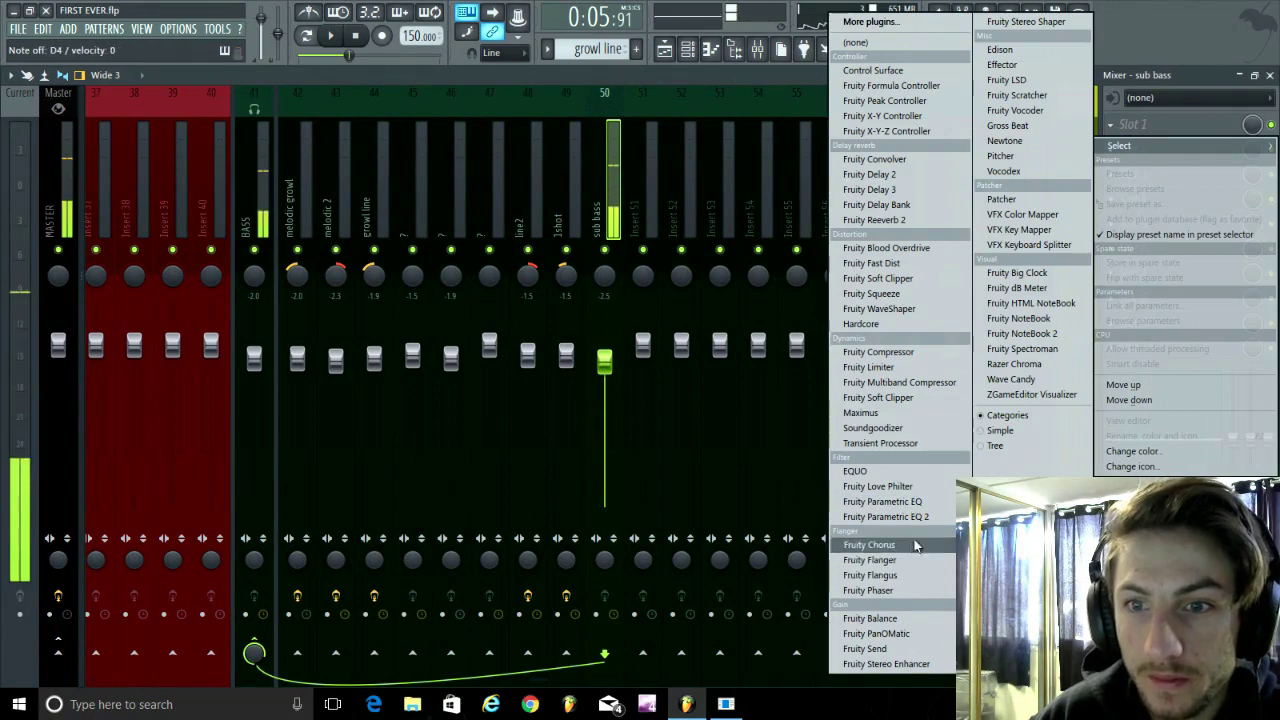
pyautogui.click(885, 516)
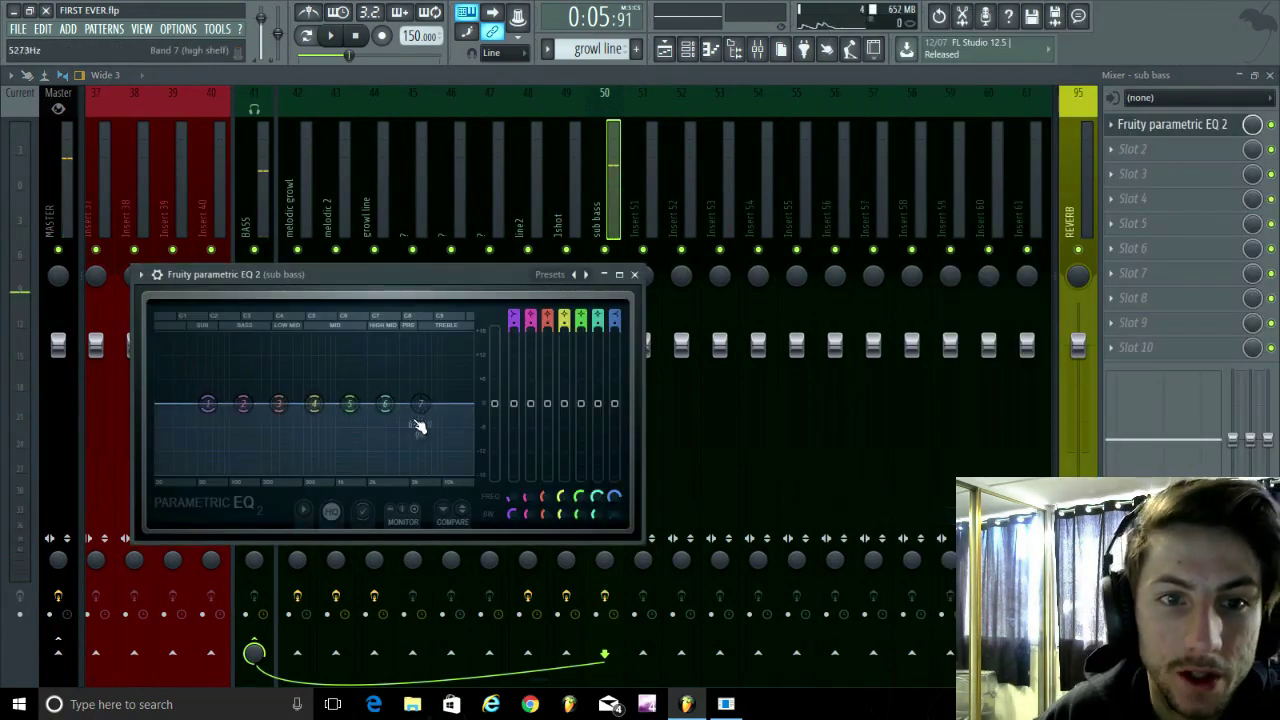
pyautogui.moveTo(418, 427); pyautogui.dragTo(244, 500)
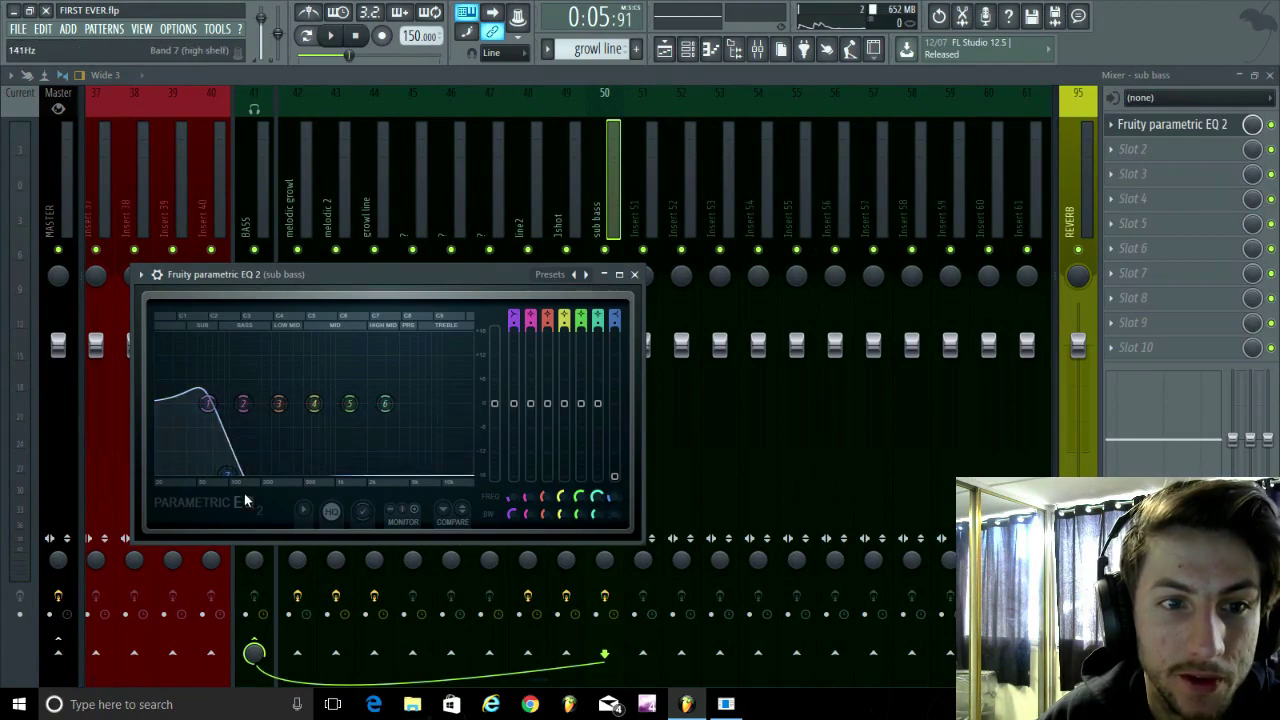
pyautogui.moveTo(207, 403); pyautogui.dragTo(217, 349)
# Return to the playlist and start playback from the beginning of the growl line clip
pyautogui.click(734, 48)
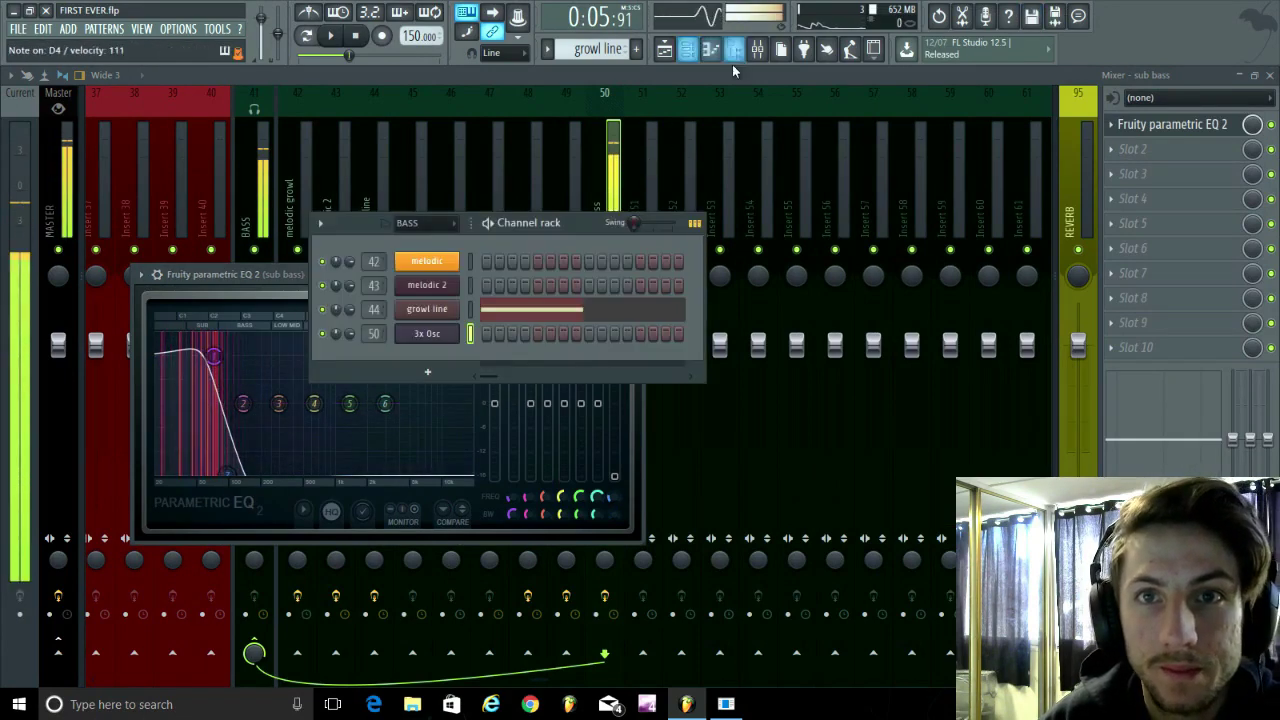
pyautogui.press('F9')
pyautogui.click(1270, 77)
pyautogui.press('F12')
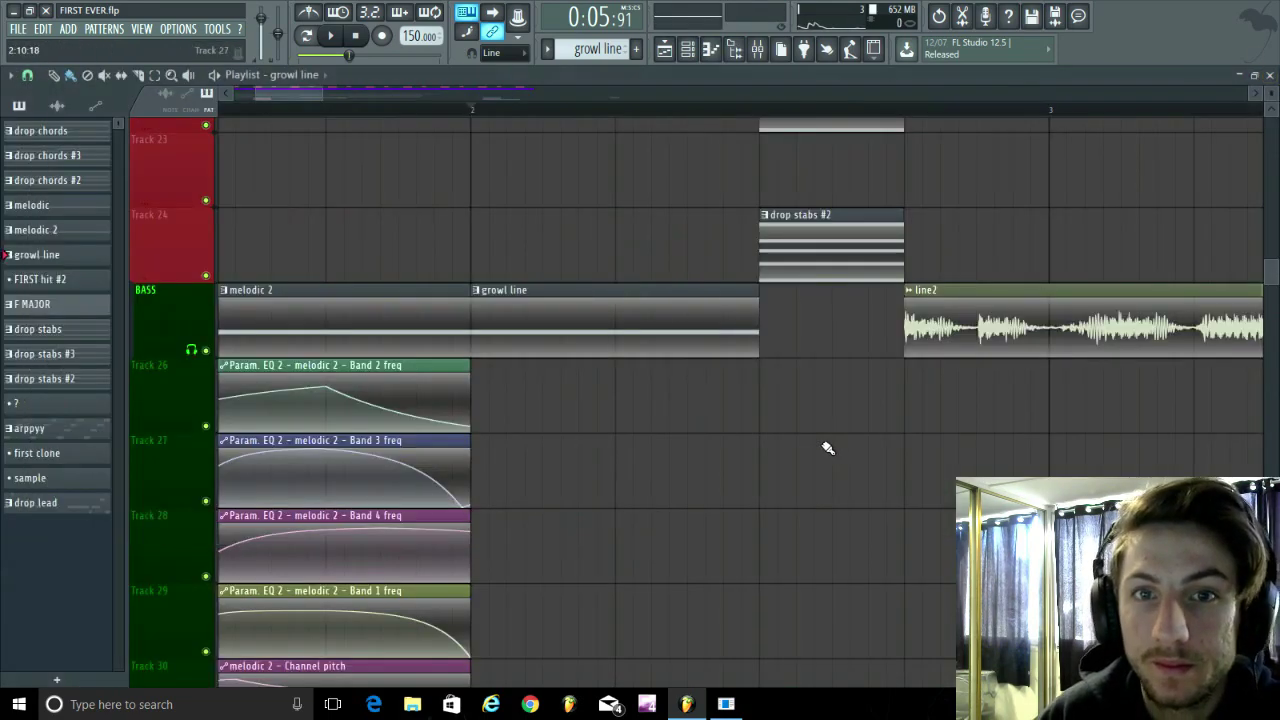
pyautogui.scroll(-2, 588, 452)
pyautogui.scroll(-2, 600, 450)
pyautogui.scroll(-2, 590, 445)
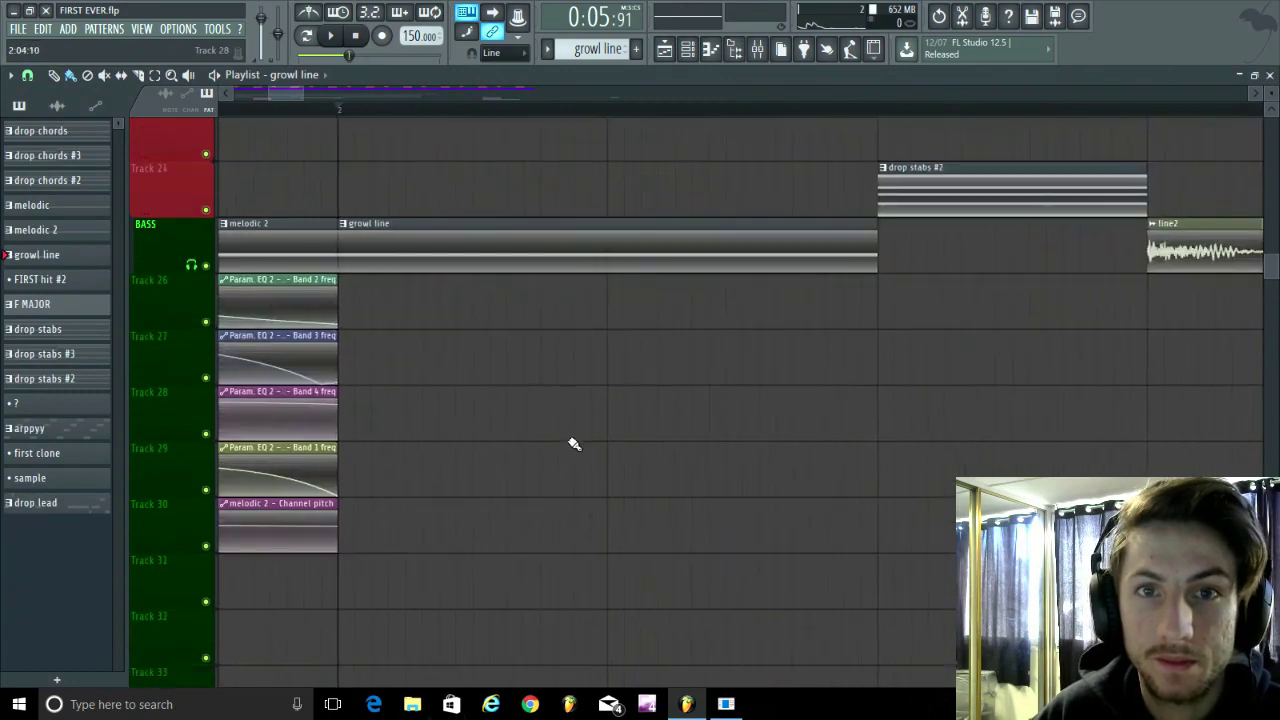
pyautogui.scroll(2, 571, 443)
pyautogui.click(337, 108)
pyautogui.press('space')
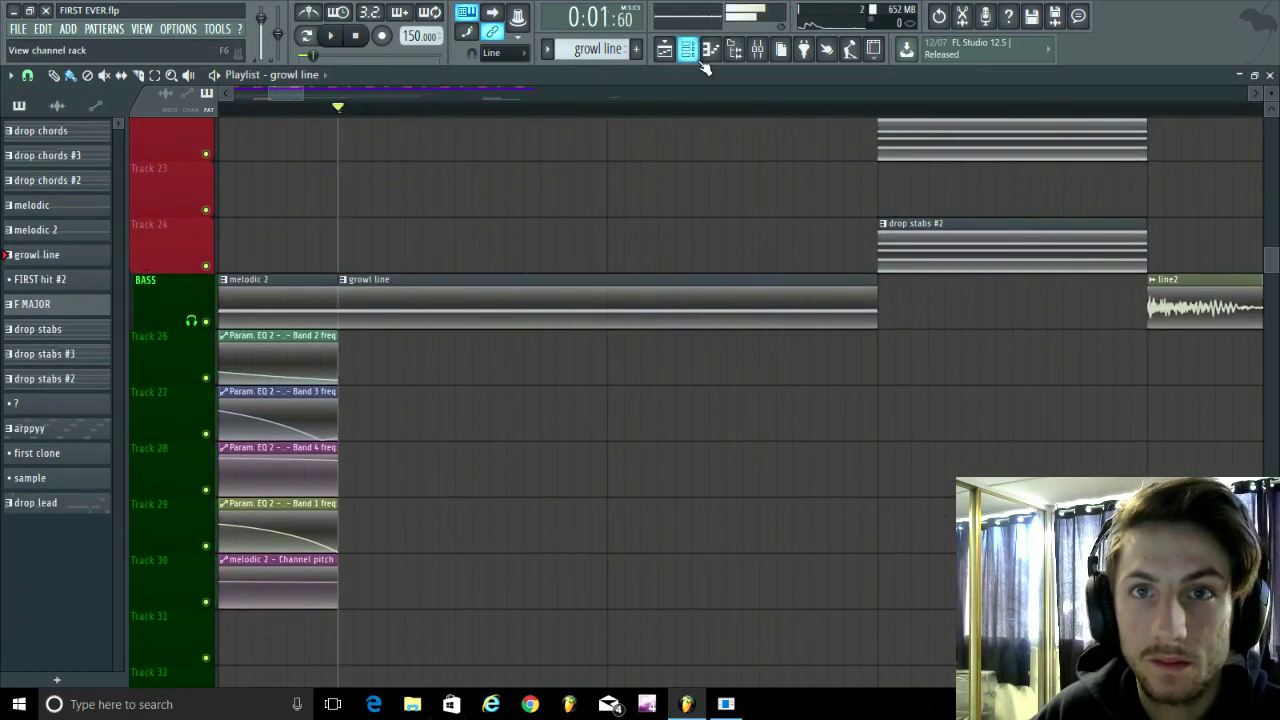
# Open the 3x Osc channel's piano roll in the growl line pattern and play the growl for reference
pyautogui.click(685, 49)
pyautogui.rightClick(449, 336)
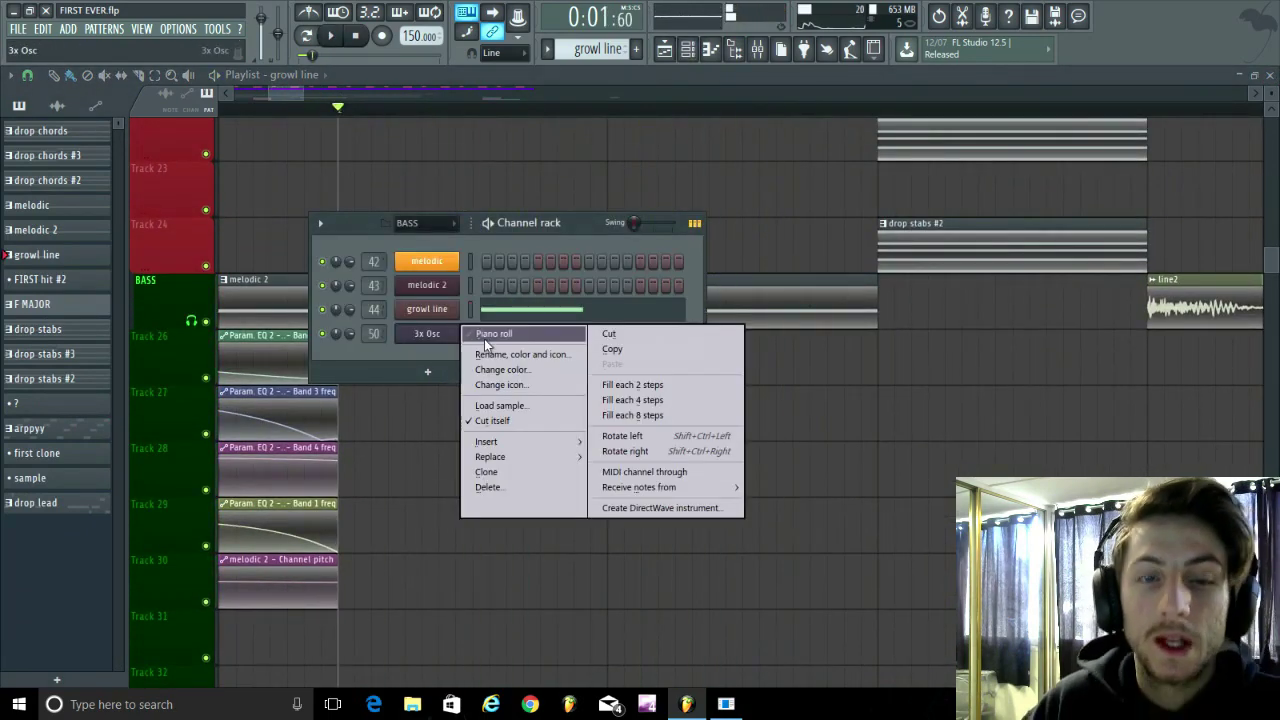
pyautogui.click(478, 333)
pyautogui.press('space')
pyautogui.moveTo(211, 355); pyautogui.dragTo(684, 355)
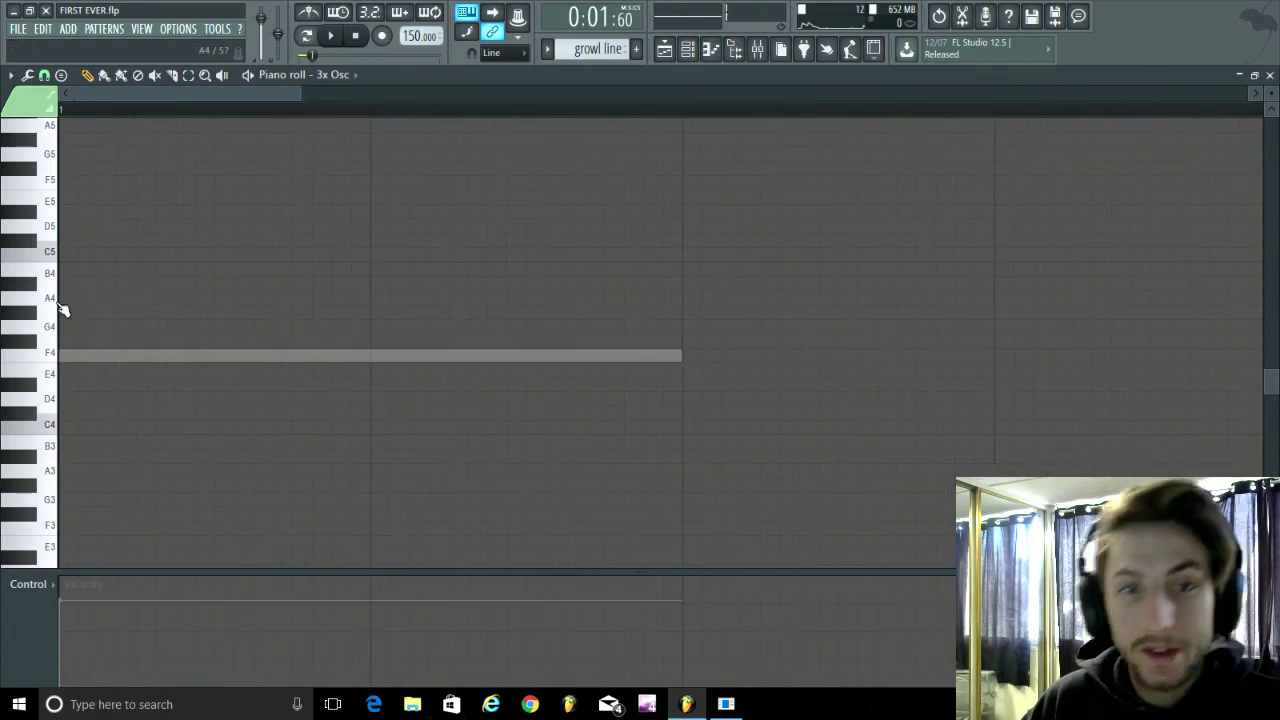
pyautogui.press('space')
pyautogui.press('space')
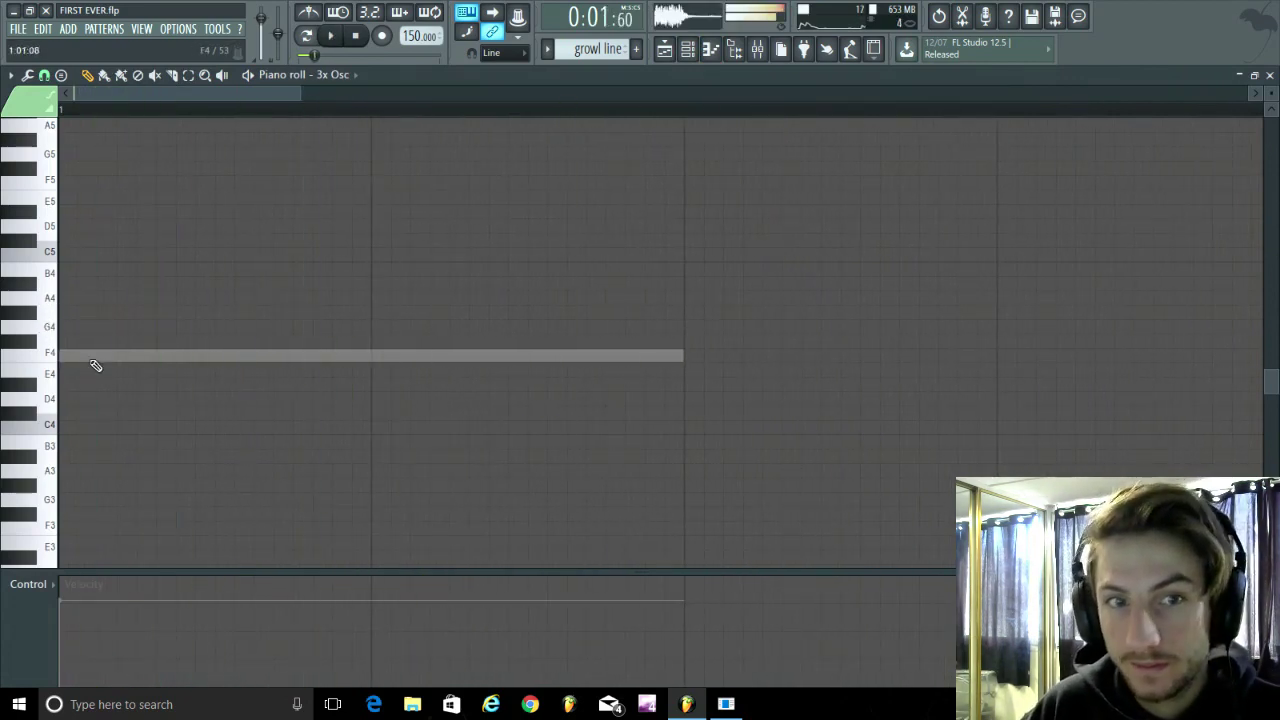
# Place one sustained A3 note for the 3x Osc across the full length of the growl line note and play it
pyautogui.click(166, 365)
pyautogui.moveTo(126, 349); pyautogui.dragTo(23, 311)
pyautogui.press('space')
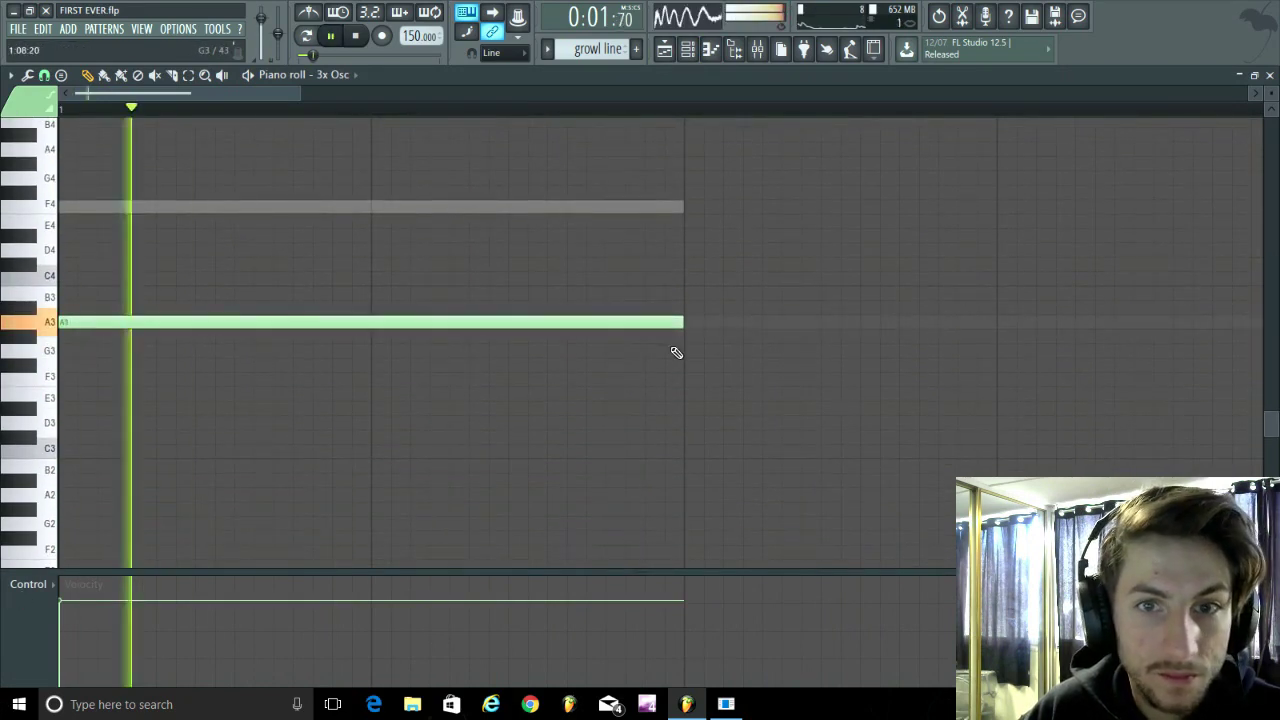
pyautogui.press('space')
# Try a rhythm of one long and two shorter A3 notes with small gaps, giving the first a length of 0:03:18
pyautogui.moveTo(682, 321); pyautogui.dragTo(343, 346)
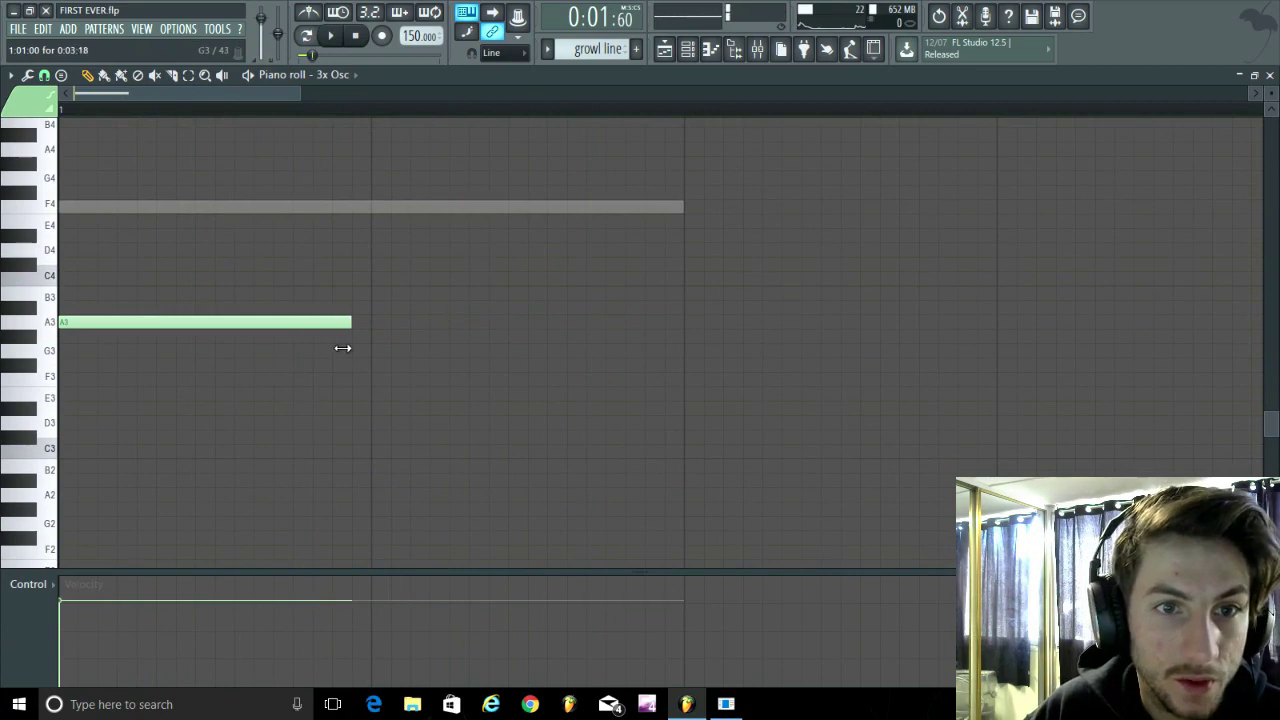
pyautogui.click(372, 321)
pyautogui.doubleClick(505, 322)
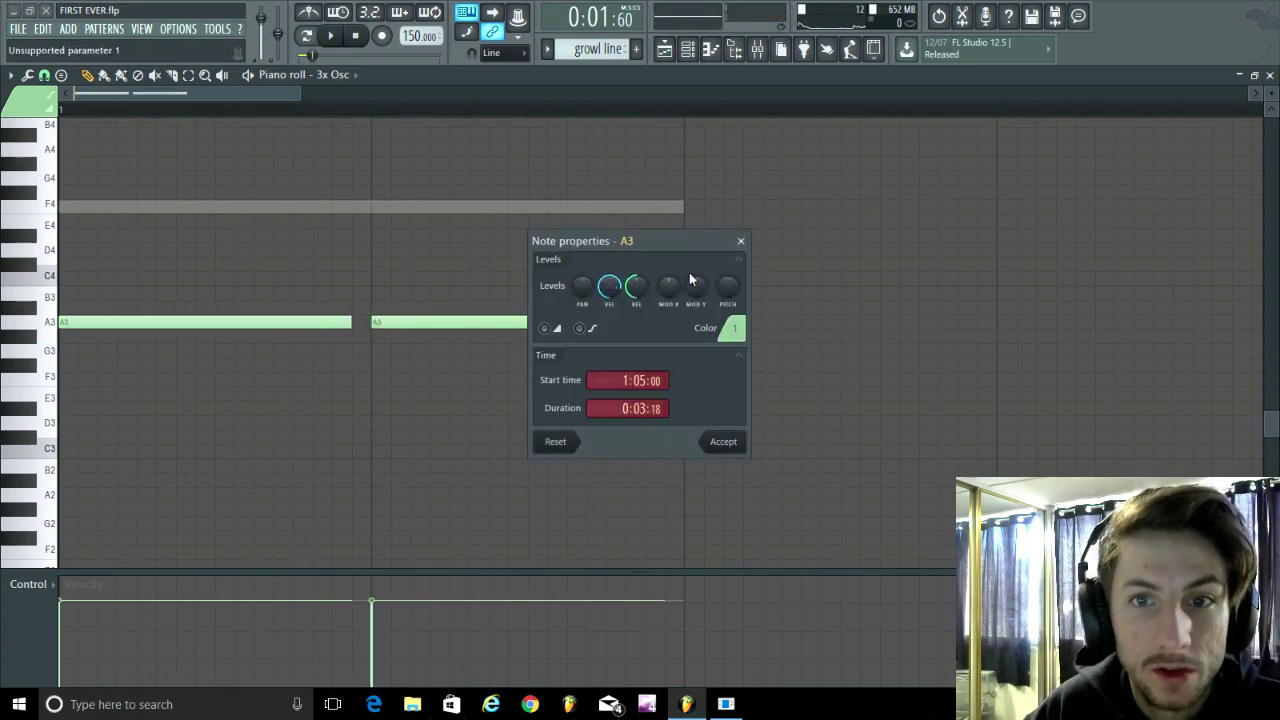
pyautogui.press('Escape')
pyautogui.click(657, 325)
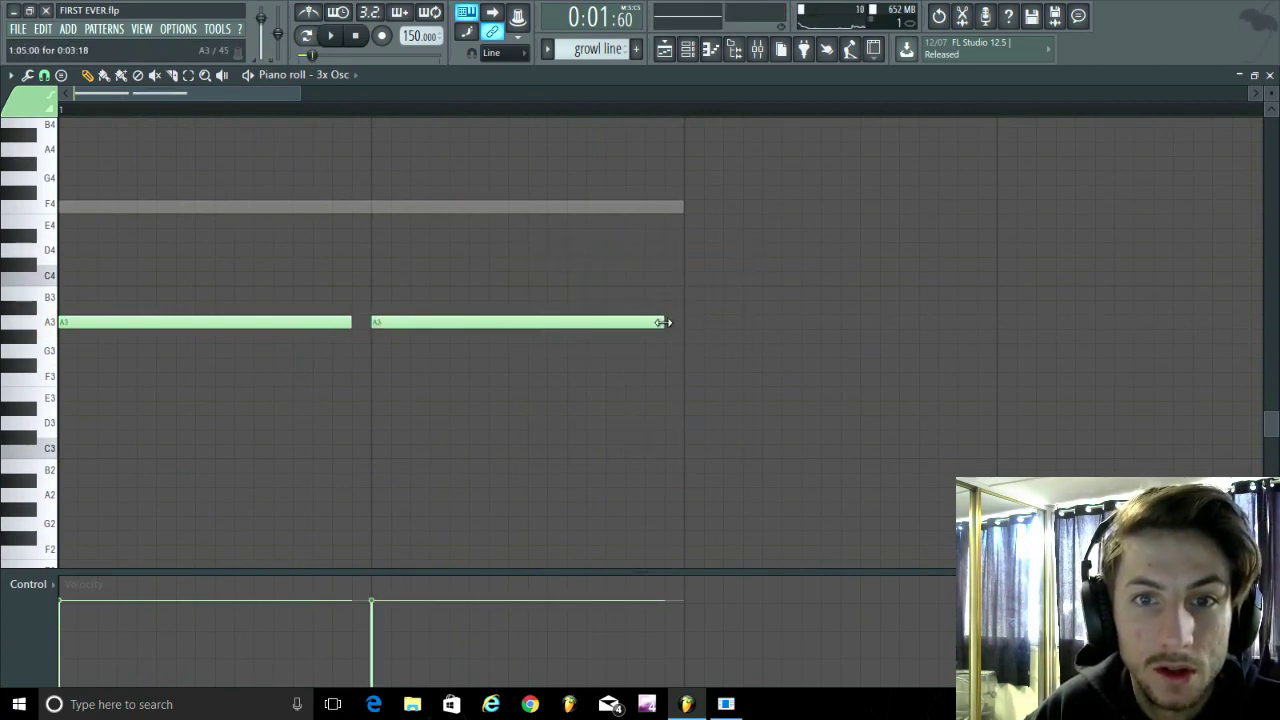
pyautogui.moveTo(663, 322); pyautogui.dragTo(507, 323)
pyautogui.click(529, 321)
# Play the three-note sub bass rhythm against the growl line
pyautogui.press('space')
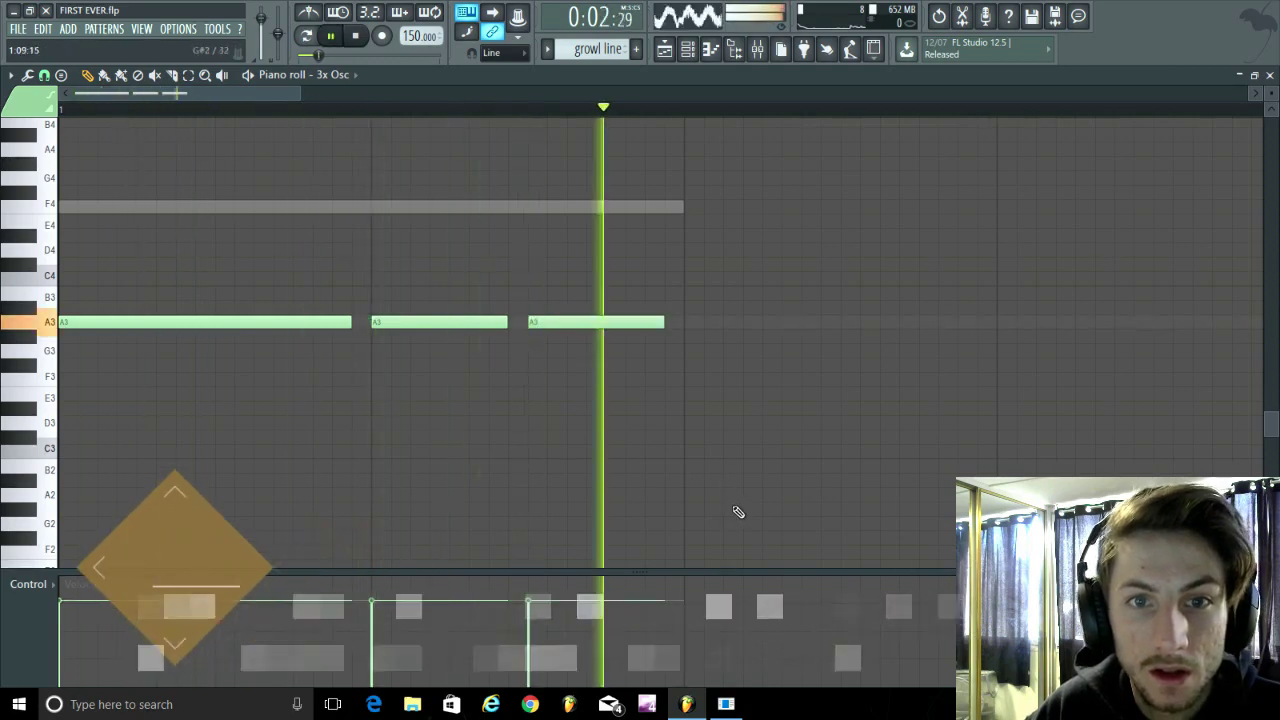
pyautogui.press('space')
pyautogui.scroll(-3, 620, 508)
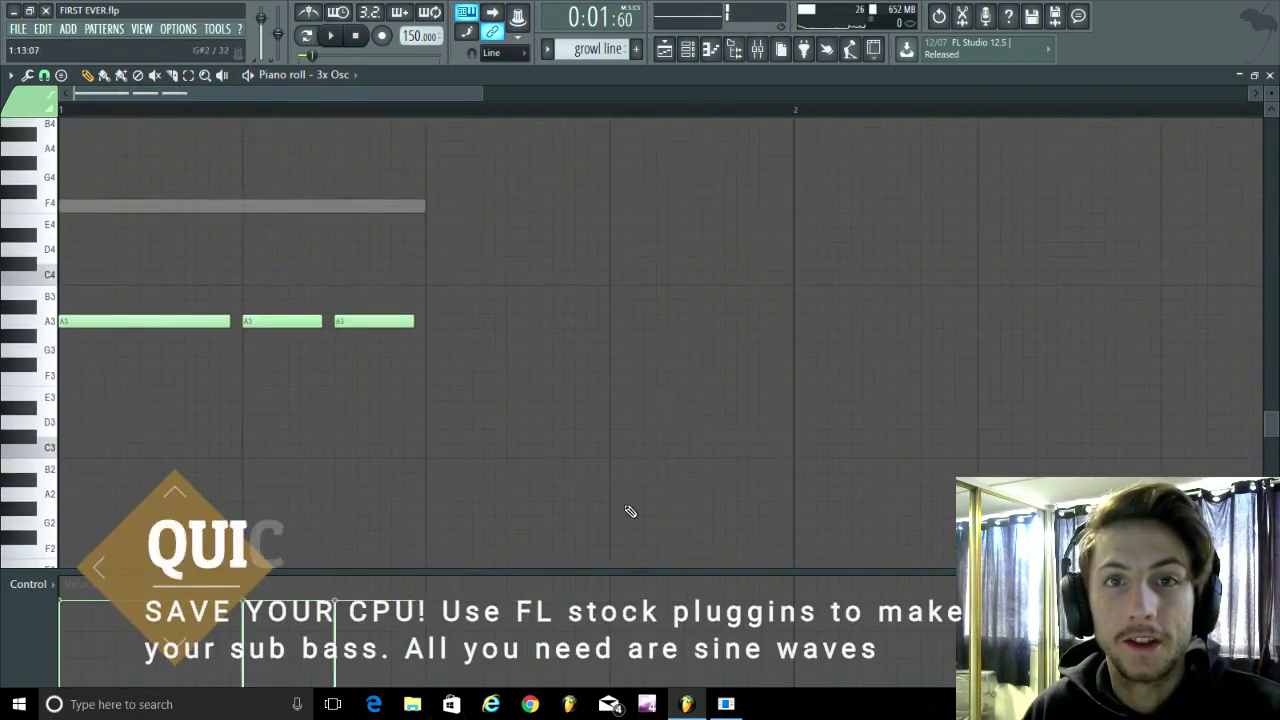
pyautogui.scroll(-2, 630, 511)
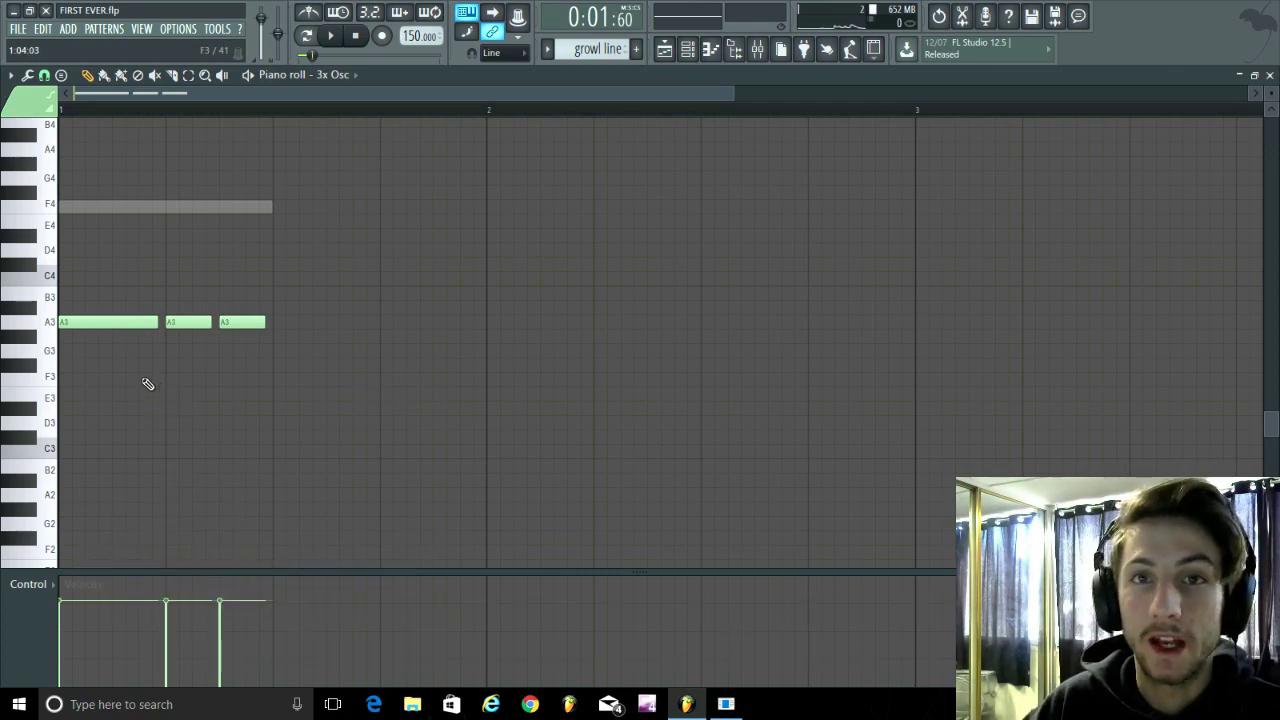
pyautogui.scroll(5, 86, 146)
pyautogui.press('space')
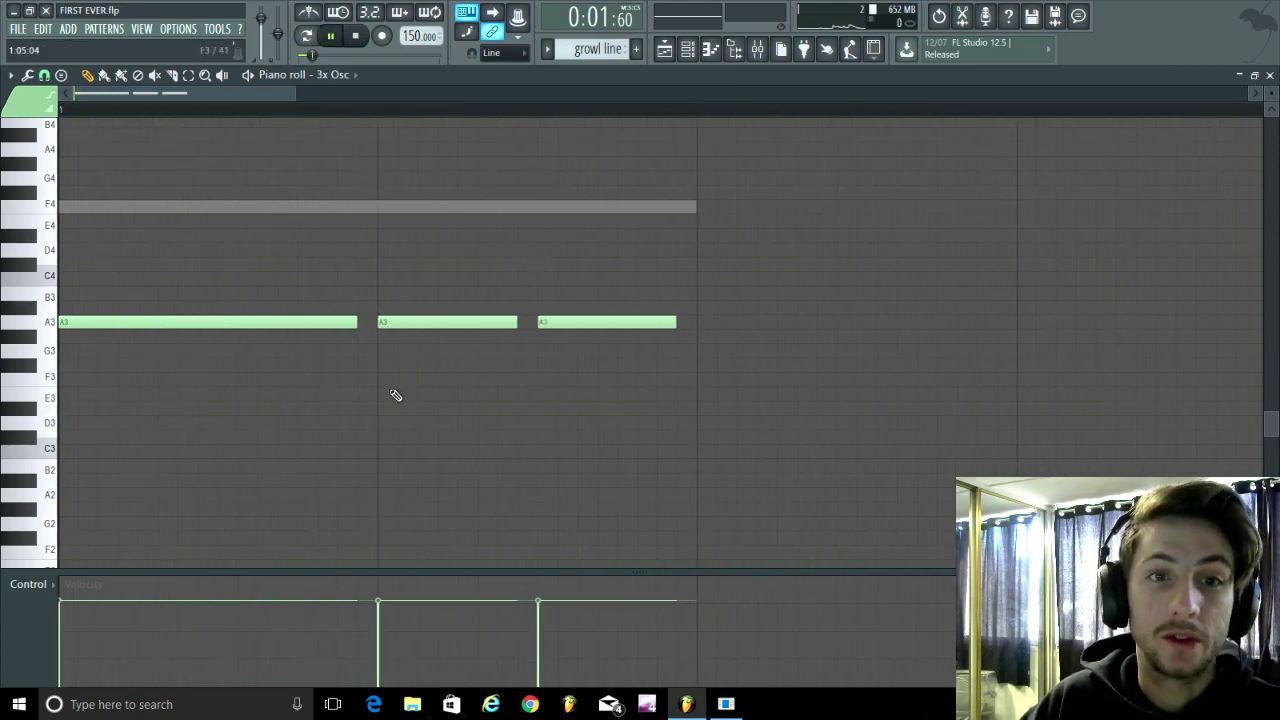
pyautogui.press('space')
# Replace the three-note rhythm with four equal, evenly spaced A3 notes spanning the growl line note
pyautogui.rightClick(600, 322)
pyautogui.rightClick(424, 320)
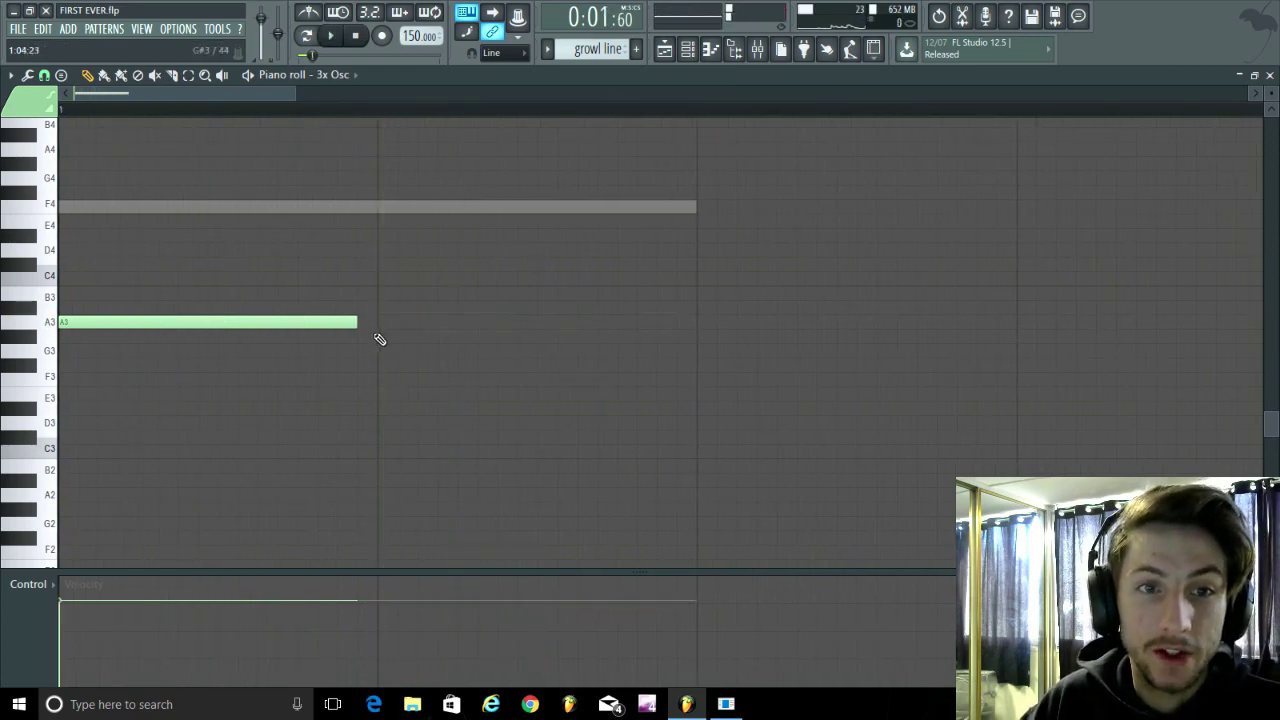
pyautogui.scroll(-3, 300, 336)
pyautogui.scroll(3, 257, 322)
pyautogui.moveTo(355, 323); pyautogui.dragTo(197, 352)
pyautogui.click(251, 323)
pyautogui.scroll(-2, 371, 329)
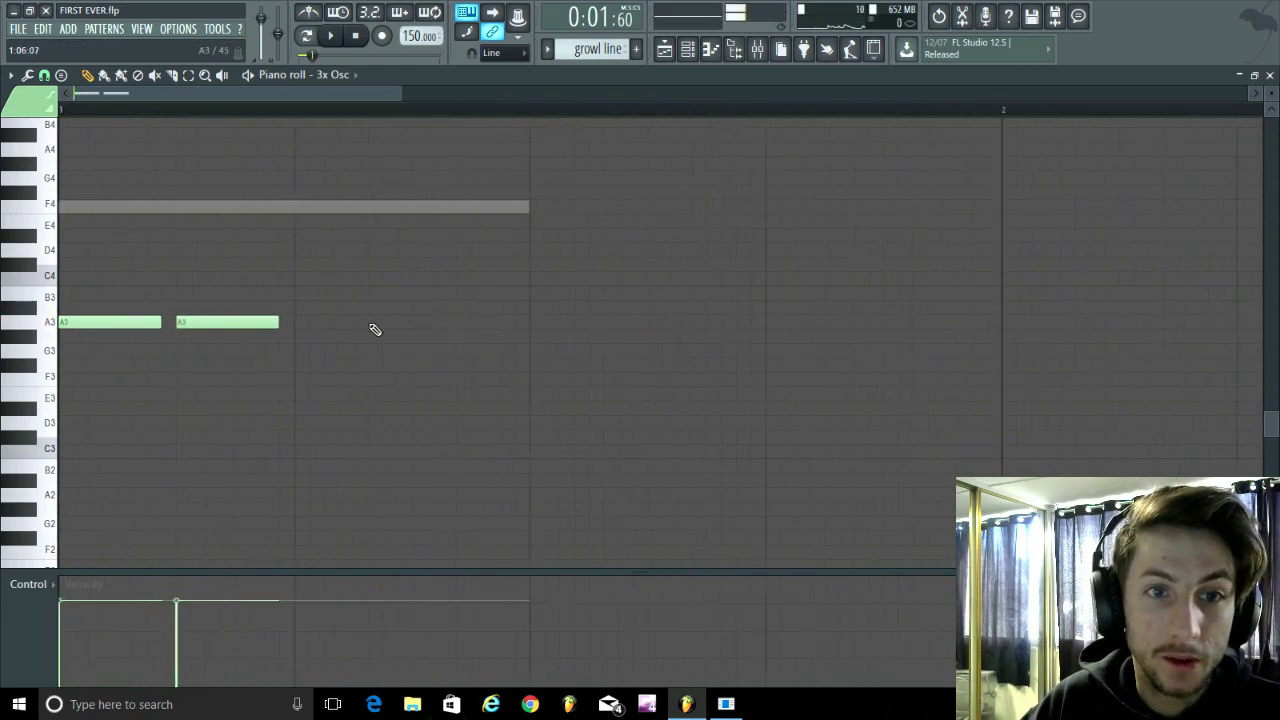
pyautogui.click(274, 328)
pyautogui.scroll(1, 366, 357)
pyautogui.scroll(3, 366, 357)
pyautogui.click(449, 367)
pyautogui.scroll(-3, 520, 451)
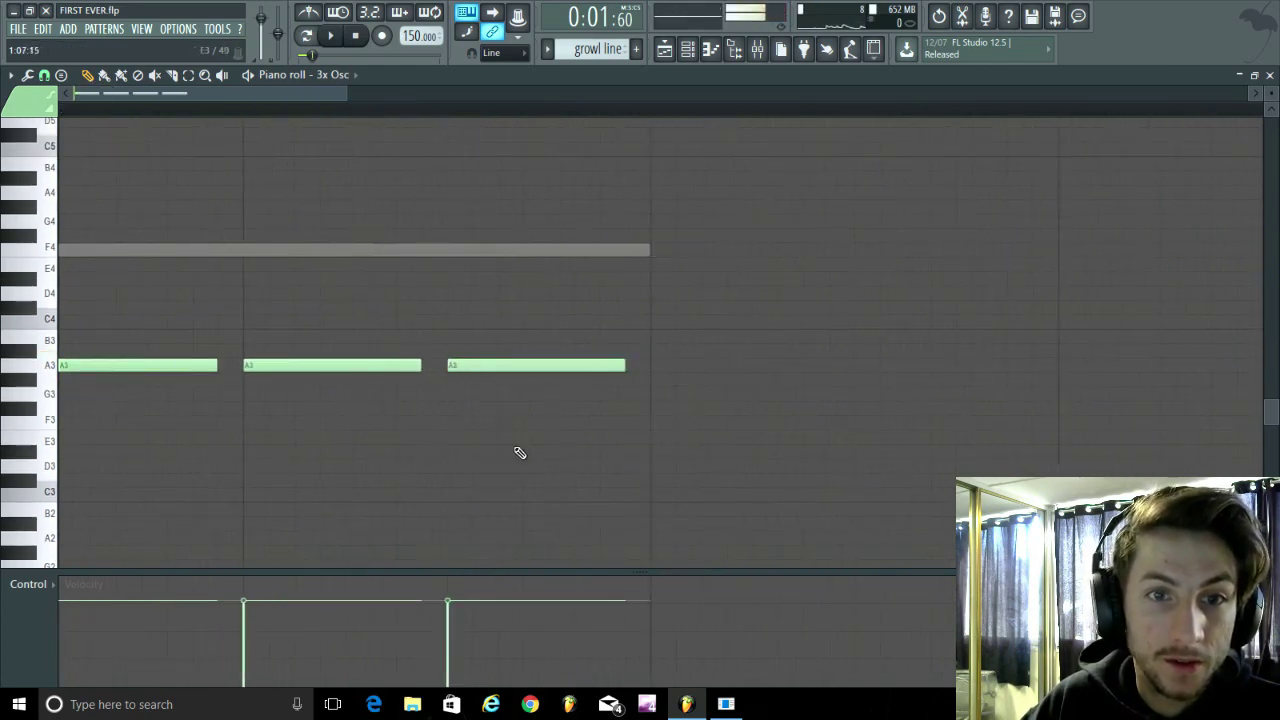
# Play the four-note sub bass pattern together with the growl line to check how their rhythms match
pyautogui.press('space')
pyautogui.press('space')
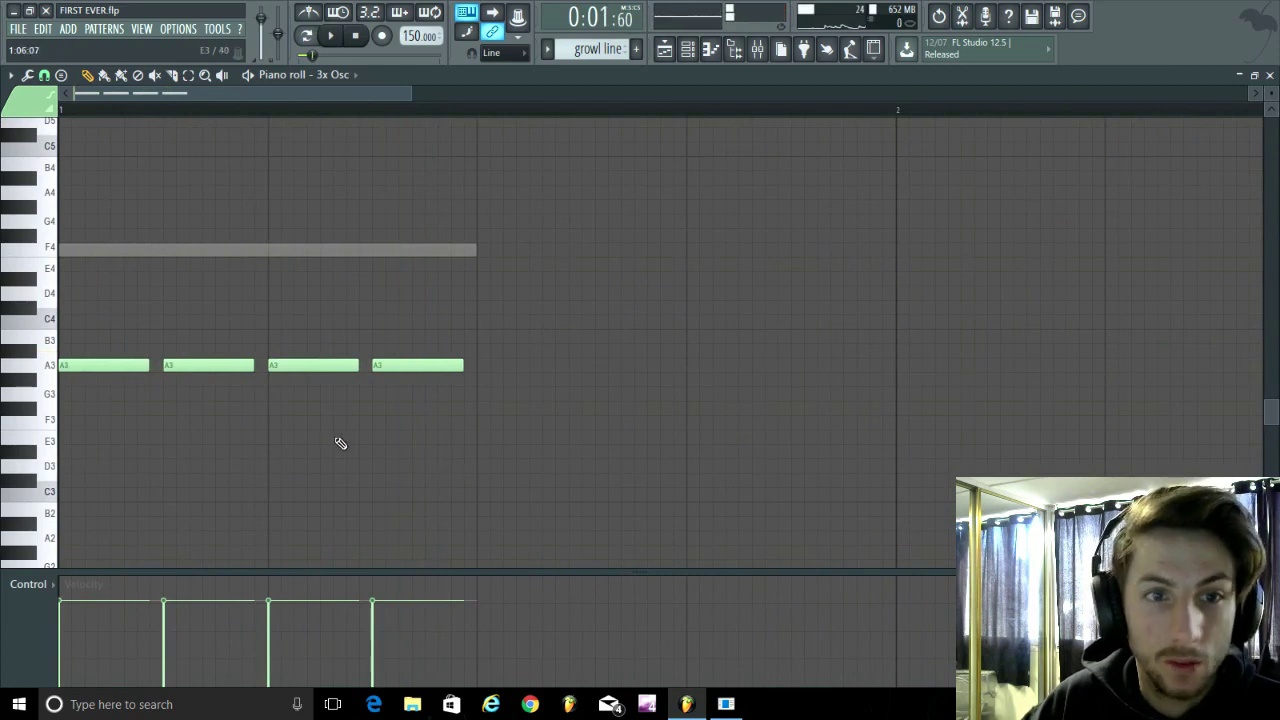
pyautogui.scroll(-2, 340, 443)
pyautogui.press('space')
pyautogui.scroll(3, 597, 451)
pyautogui.press('space')
pyautogui.press('space')
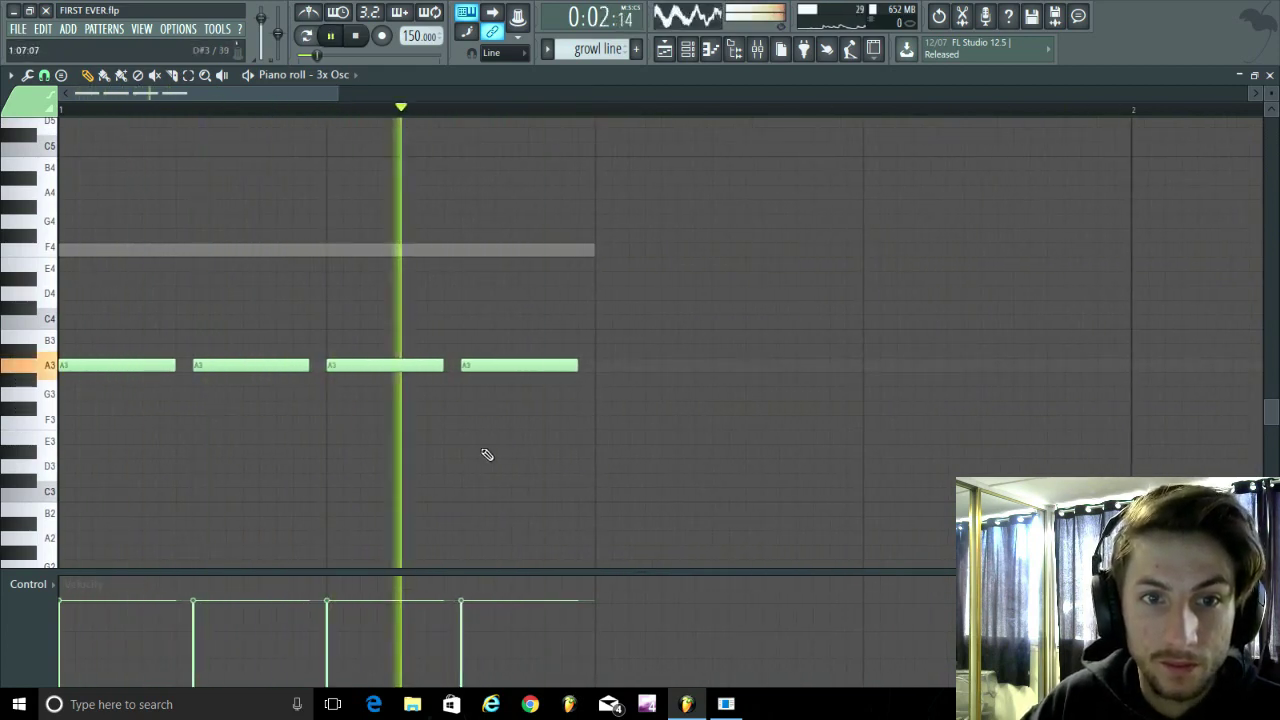
# Stop playback, delete all four A3 sub notes from the growl line pattern and close its piano roll
pyautogui.press('space')
pyautogui.rightClick(385, 365)
pyautogui.rightClick(251, 365)
pyautogui.rightClick(117, 365)
pyautogui.rightClick(530, 365)
pyautogui.scroll(-1, 563, 349)
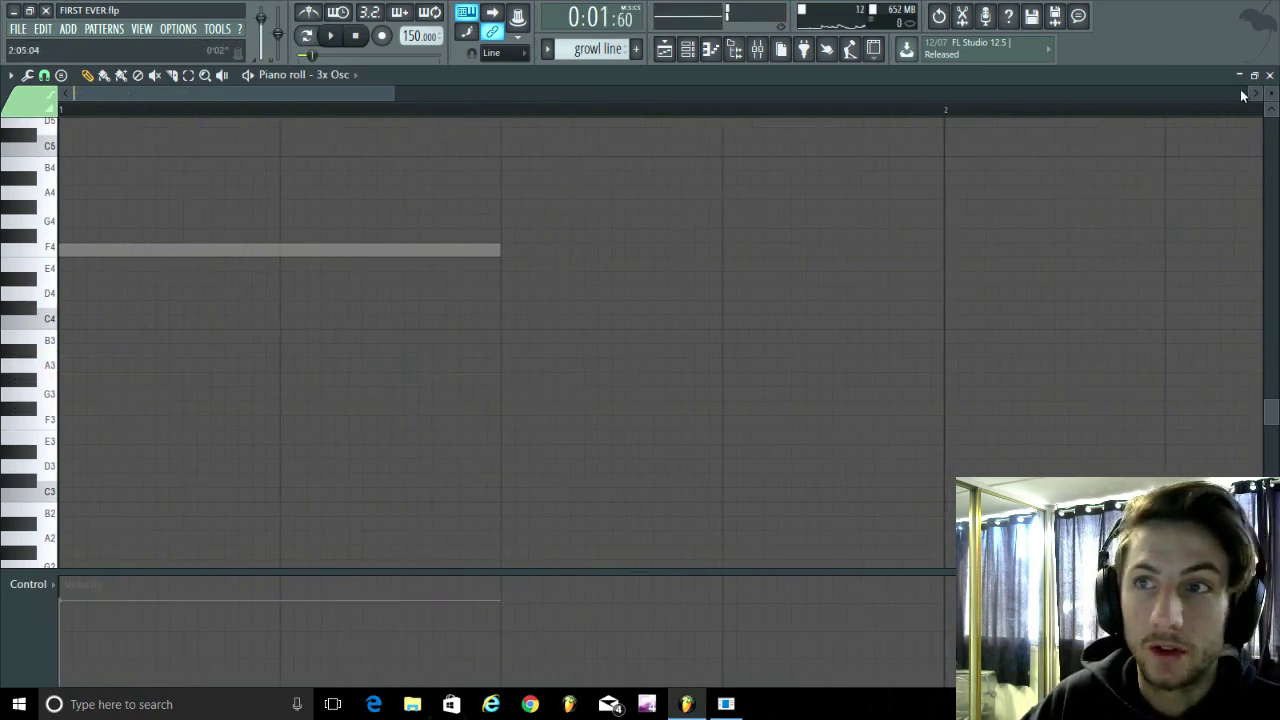
pyautogui.scroll(-1, 400, 300)
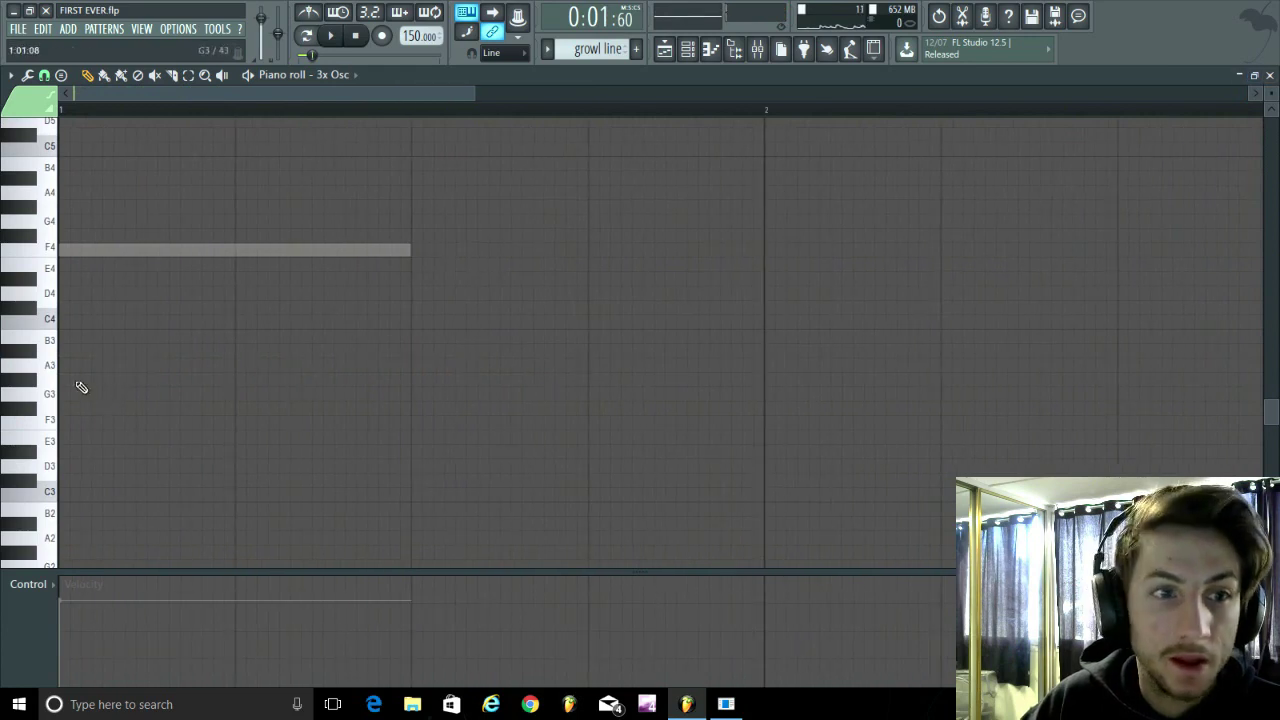
pyautogui.click(1269, 77)
# Switch to the empty Pattern 20 and show the BASS group in the channel rack
pyautogui.scroll(-2, 600, 48)
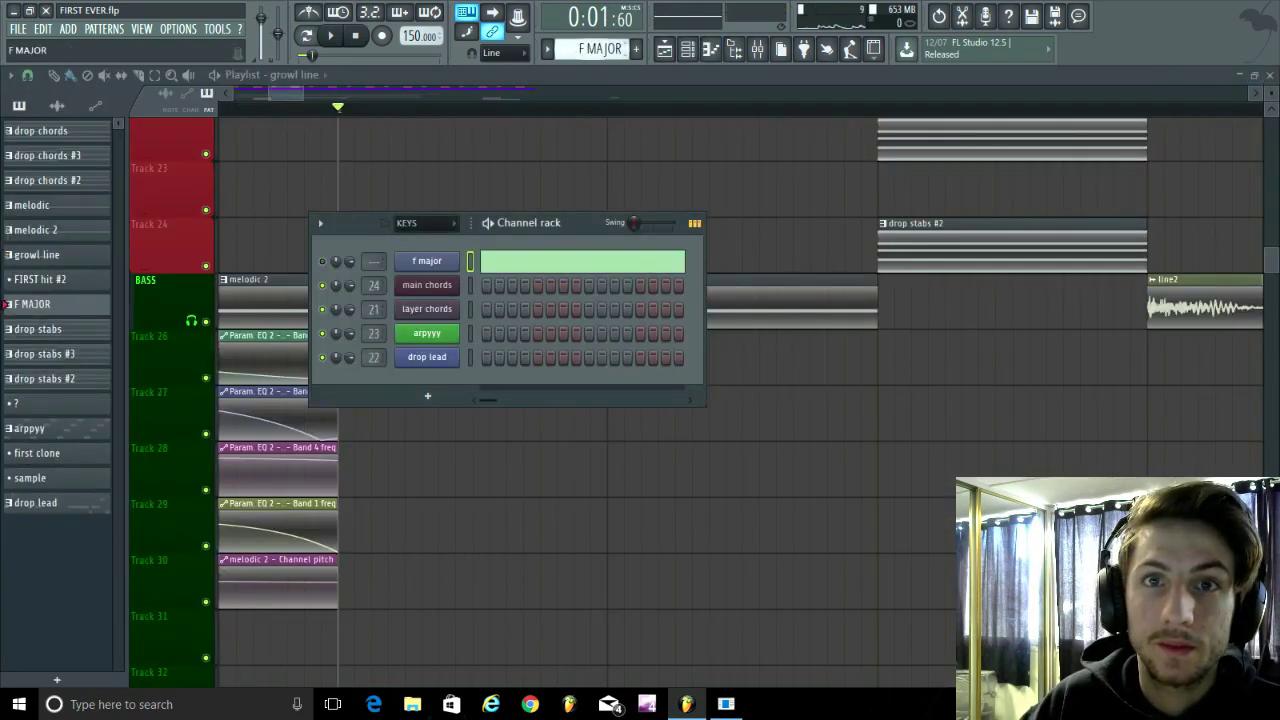
pyautogui.scroll(-10, 600, 48)
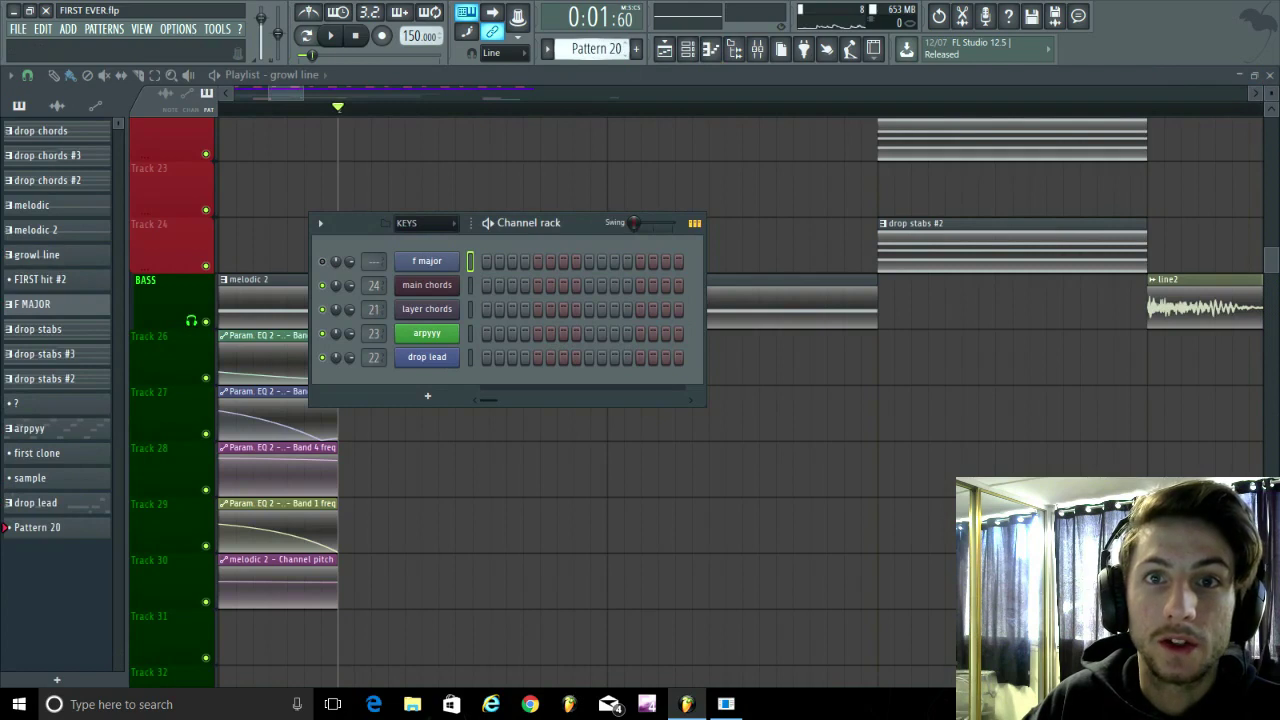
pyautogui.scroll(-1, 597, 48)
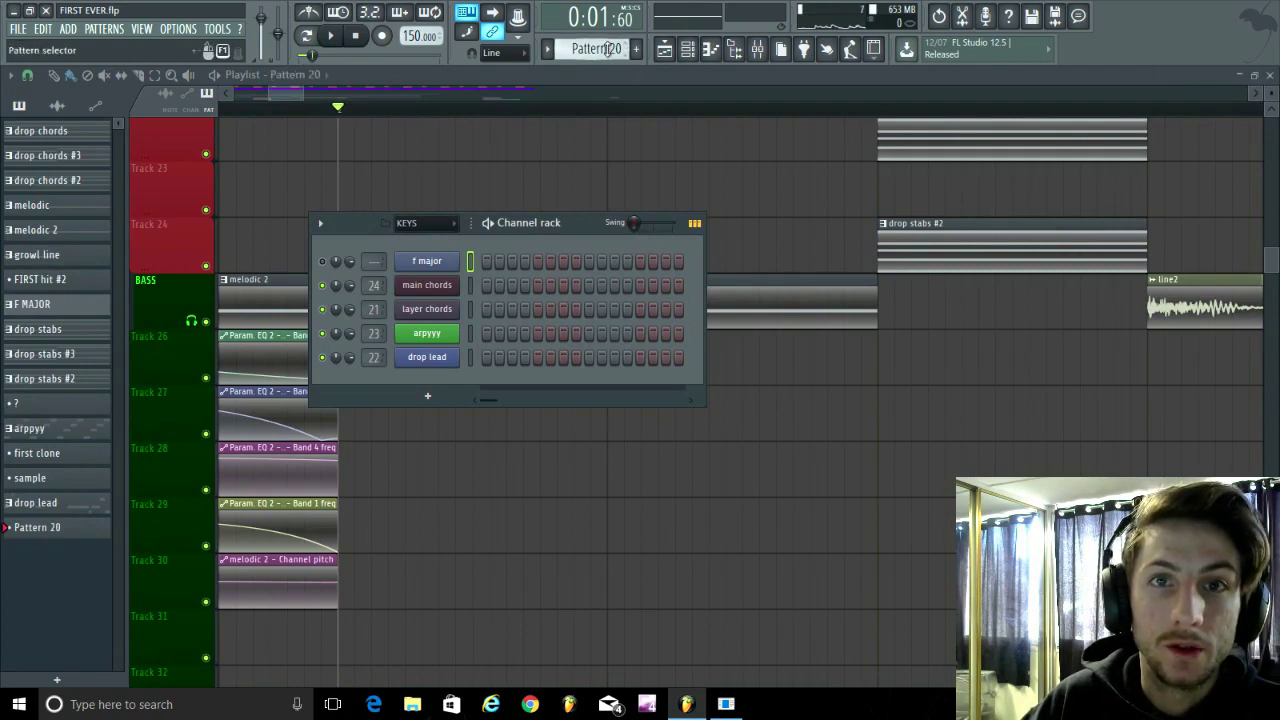
pyautogui.click(425, 223)
pyautogui.click(416, 337)
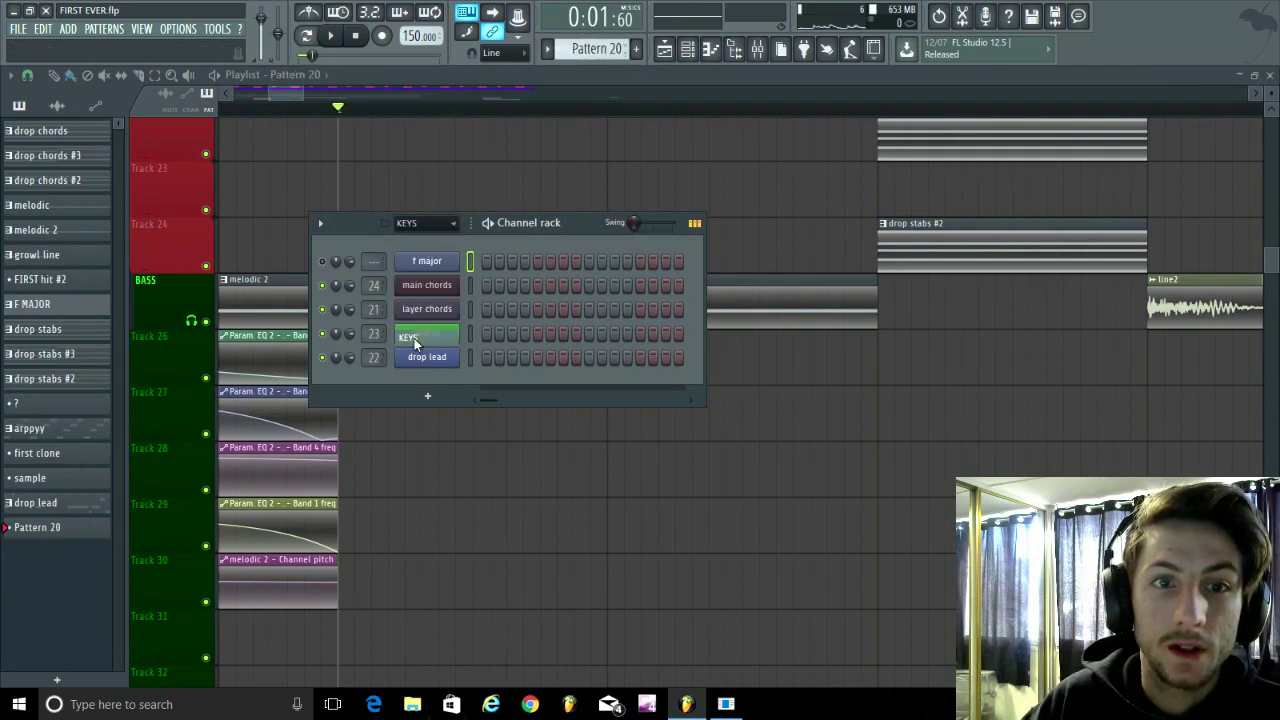
pyautogui.click(462, 222)
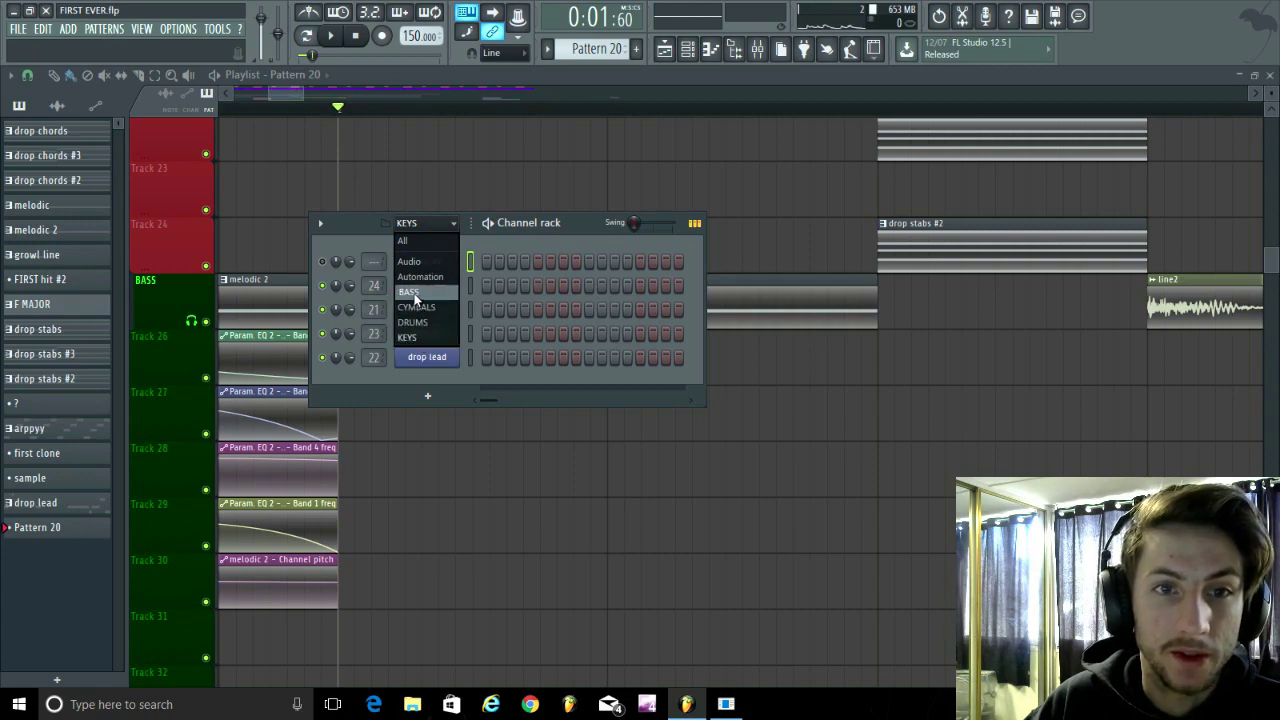
pyautogui.click(414, 298)
# Place a Pattern 20 clip in the playlist and move it onto Track 32, starting at 1:13:00
pyautogui.rightClick(420, 334)
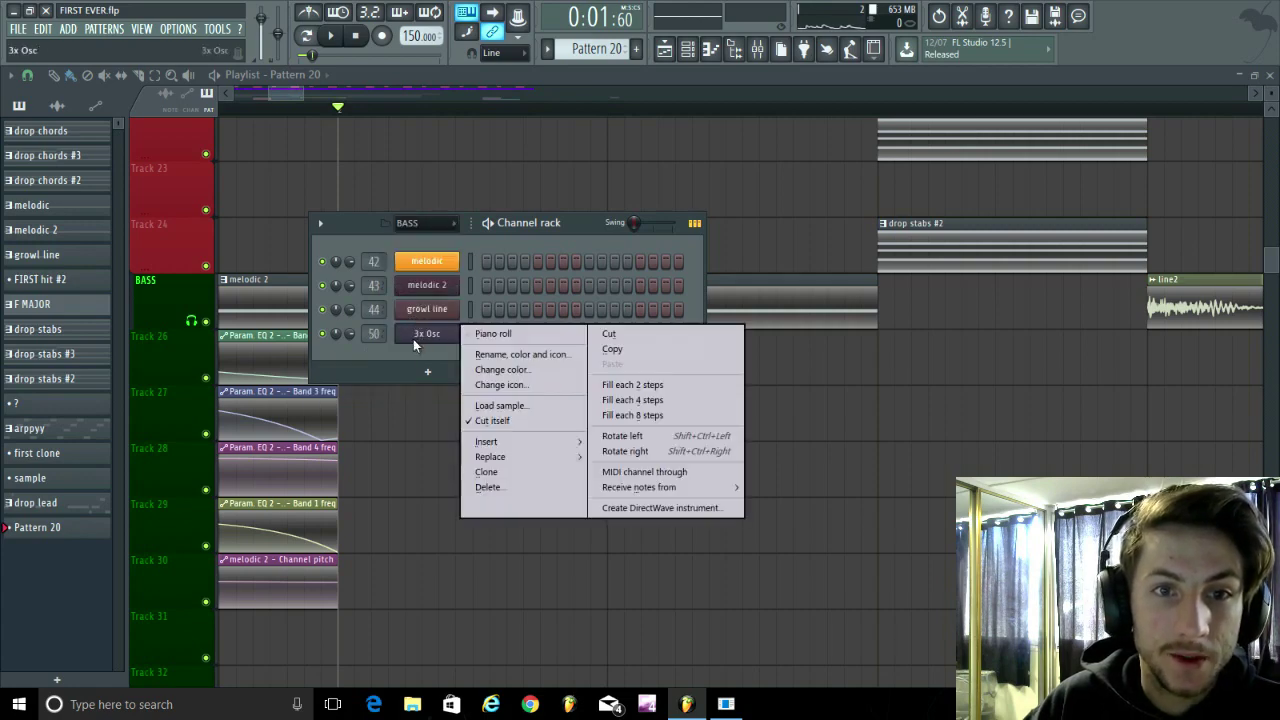
pyautogui.click(570, 46)
pyautogui.click(518, 470)
pyautogui.scroll(-5, 600, 510)
pyautogui.scroll(-4, 560, 534)
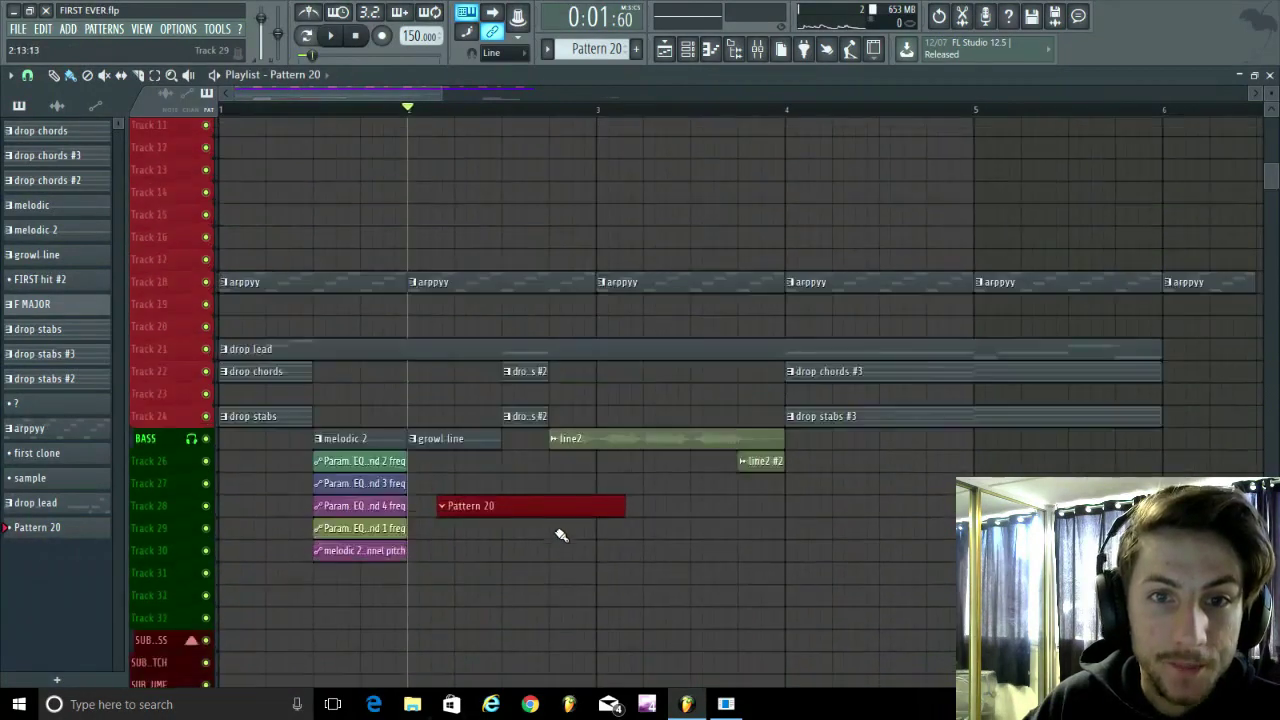
pyautogui.scroll(4, 530, 493)
pyautogui.moveTo(467, 345); pyautogui.dragTo(186, 474)
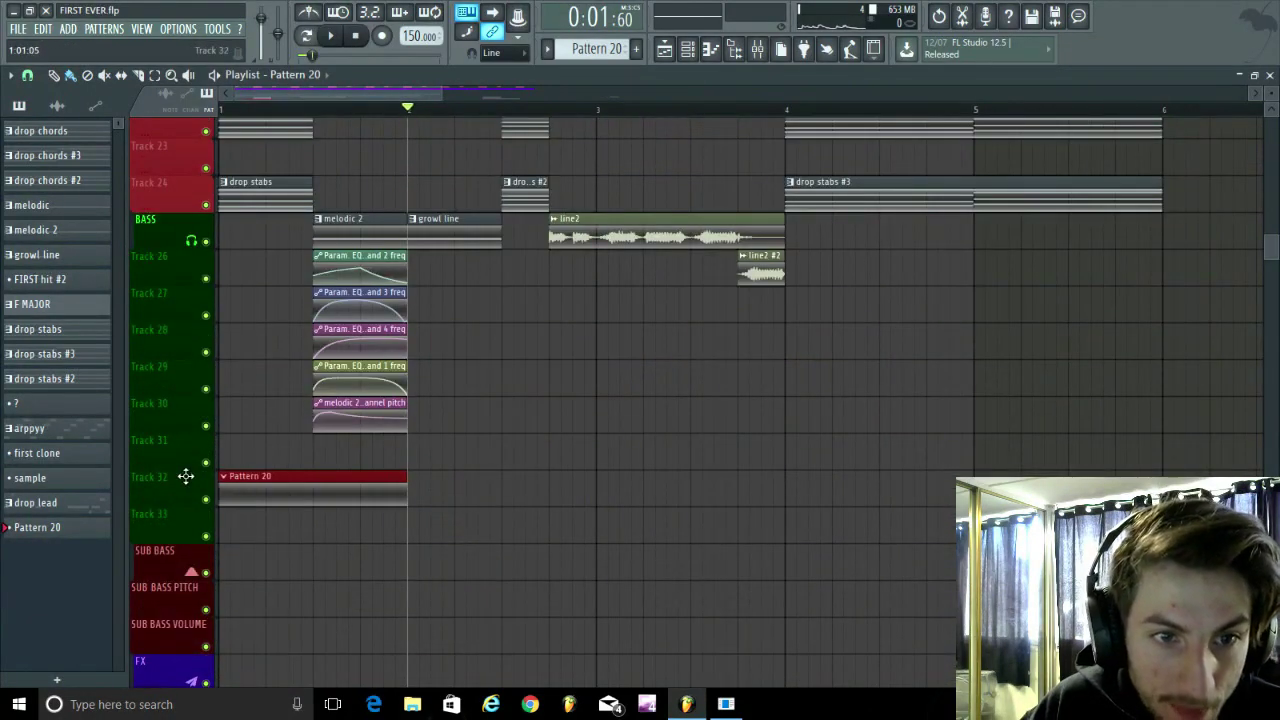
pyautogui.doubleClick(277, 484)
pyautogui.moveTo(284, 491); pyautogui.dragTo(428, 495)
pyautogui.scroll(3, 425, 492)
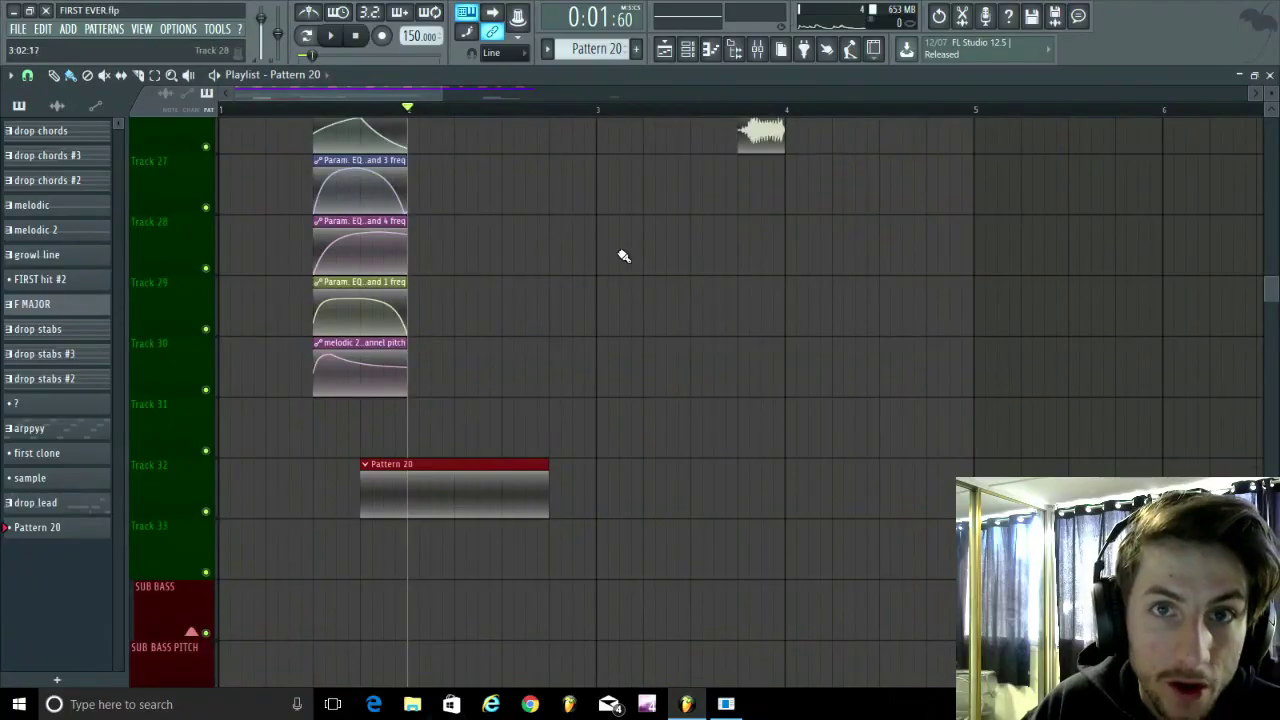
# Fill two bars of Pattern 20's 3x Osc piano roll with eight evenly spaced A3 notes, each 0:03:18 long
pyautogui.click(687, 49)
pyautogui.click(492, 334)
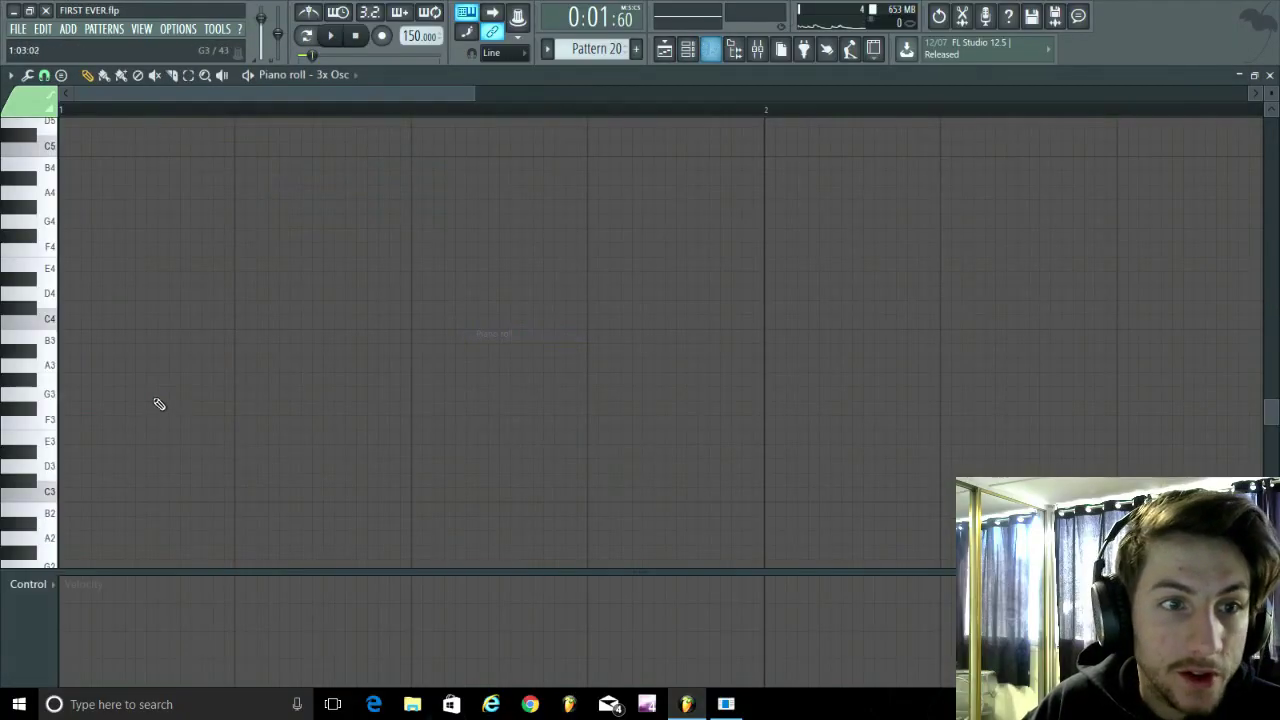
pyautogui.moveTo(55, 360); pyautogui.dragTo(134, 380)
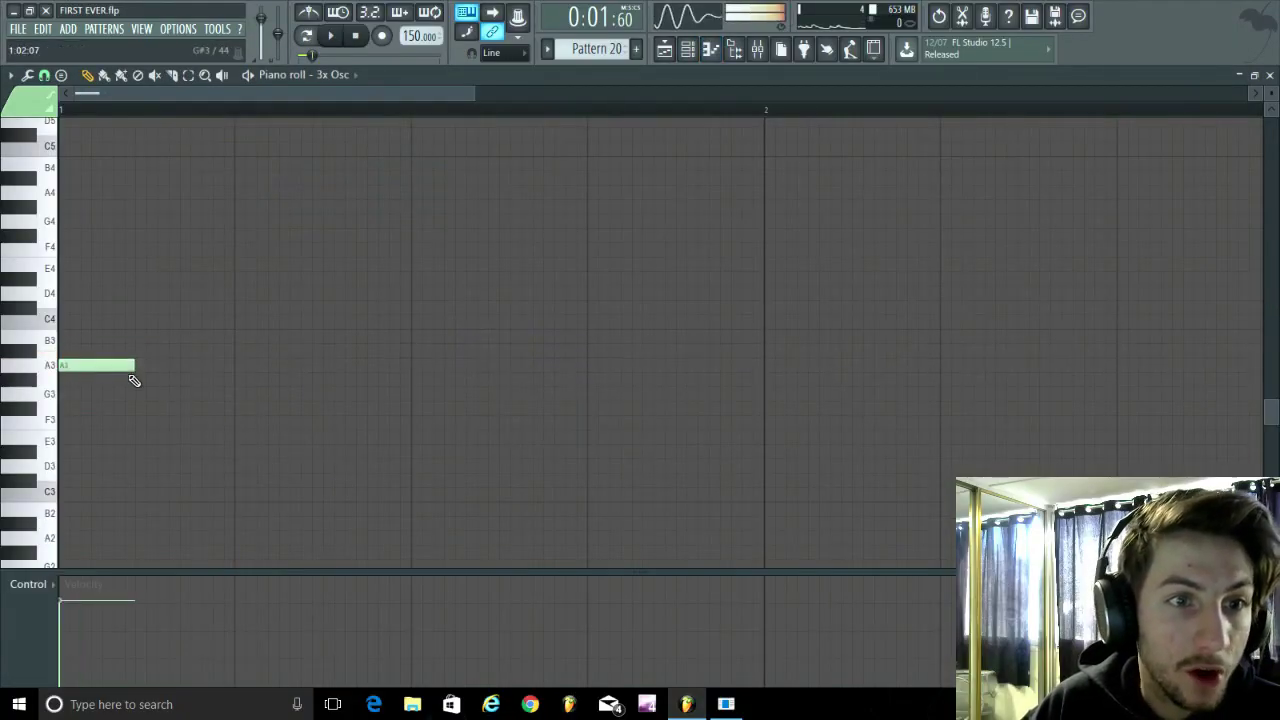
pyautogui.click(240, 365)
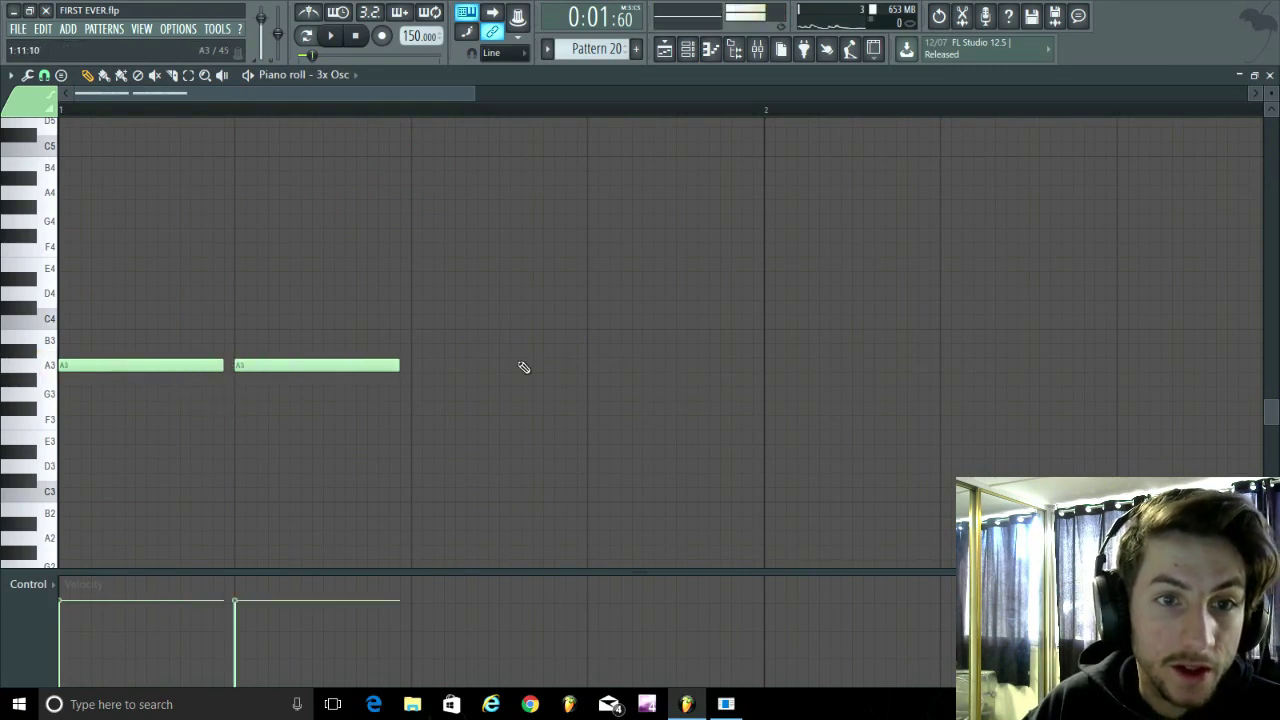
pyautogui.click(412, 365)
pyautogui.click(588, 368)
pyautogui.scroll(-2, 589, 371)
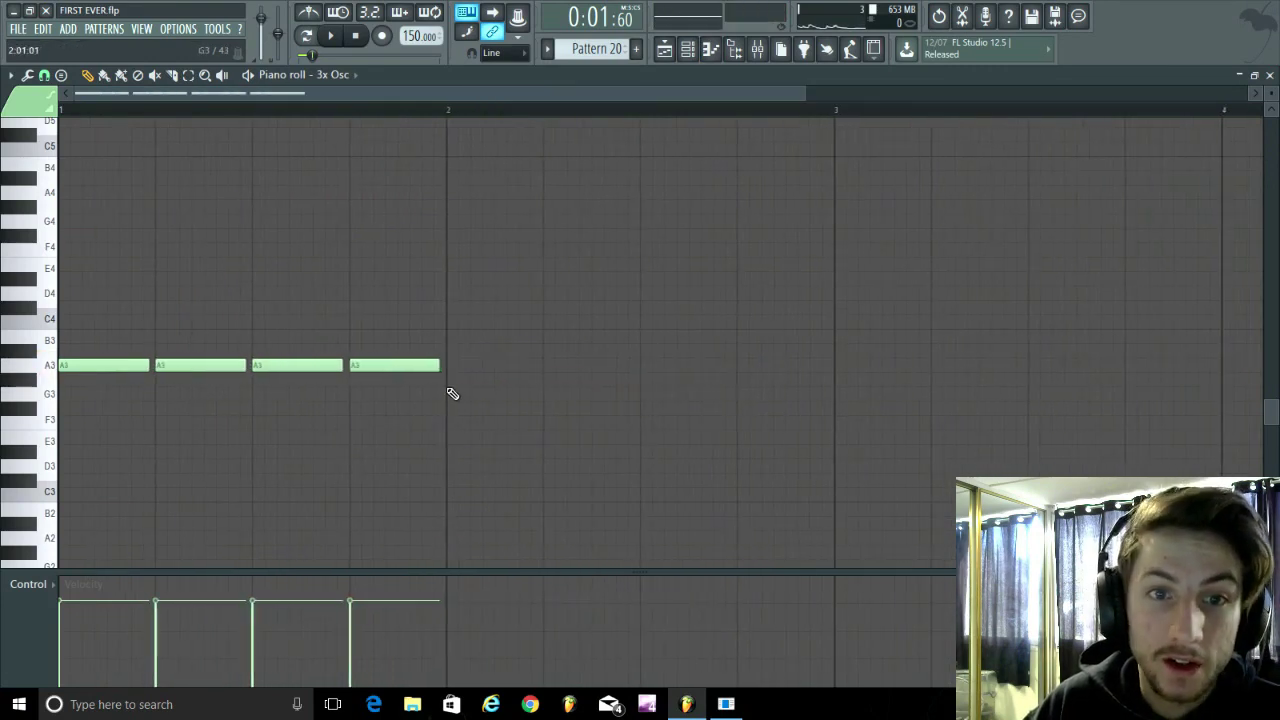
pyautogui.click(452, 366)
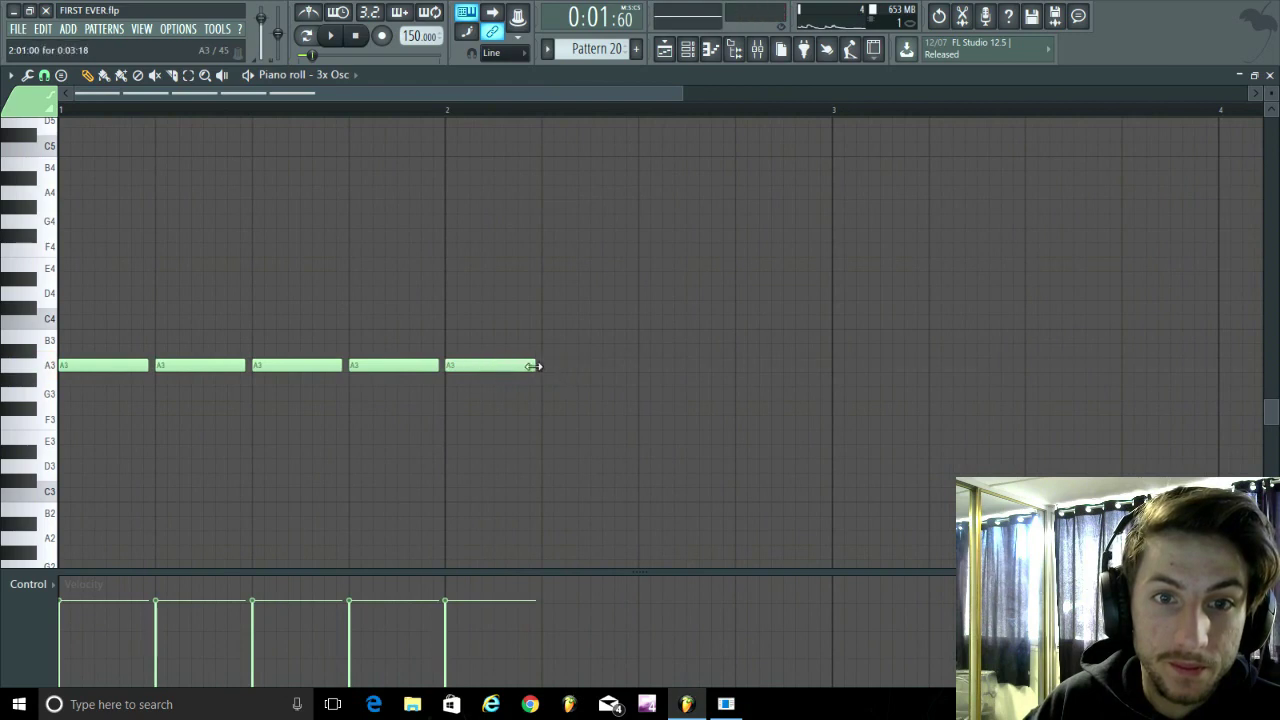
pyautogui.click(640, 365)
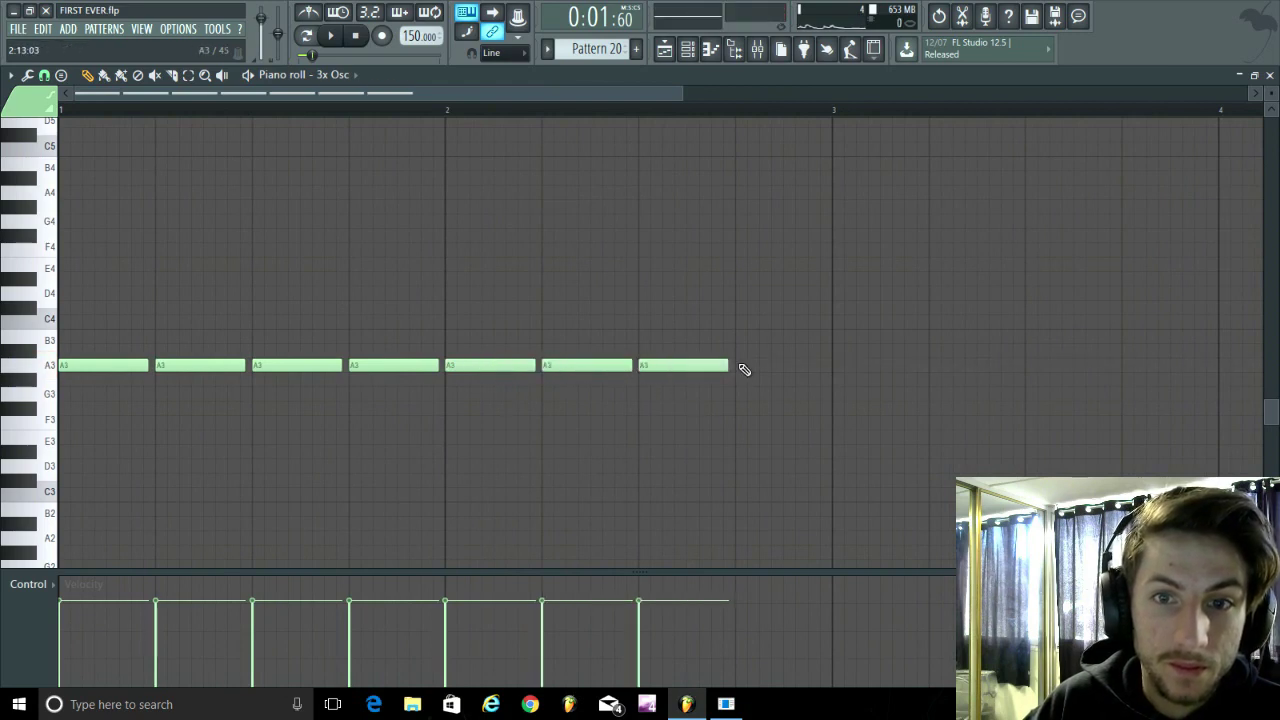
pyautogui.click(1270, 75)
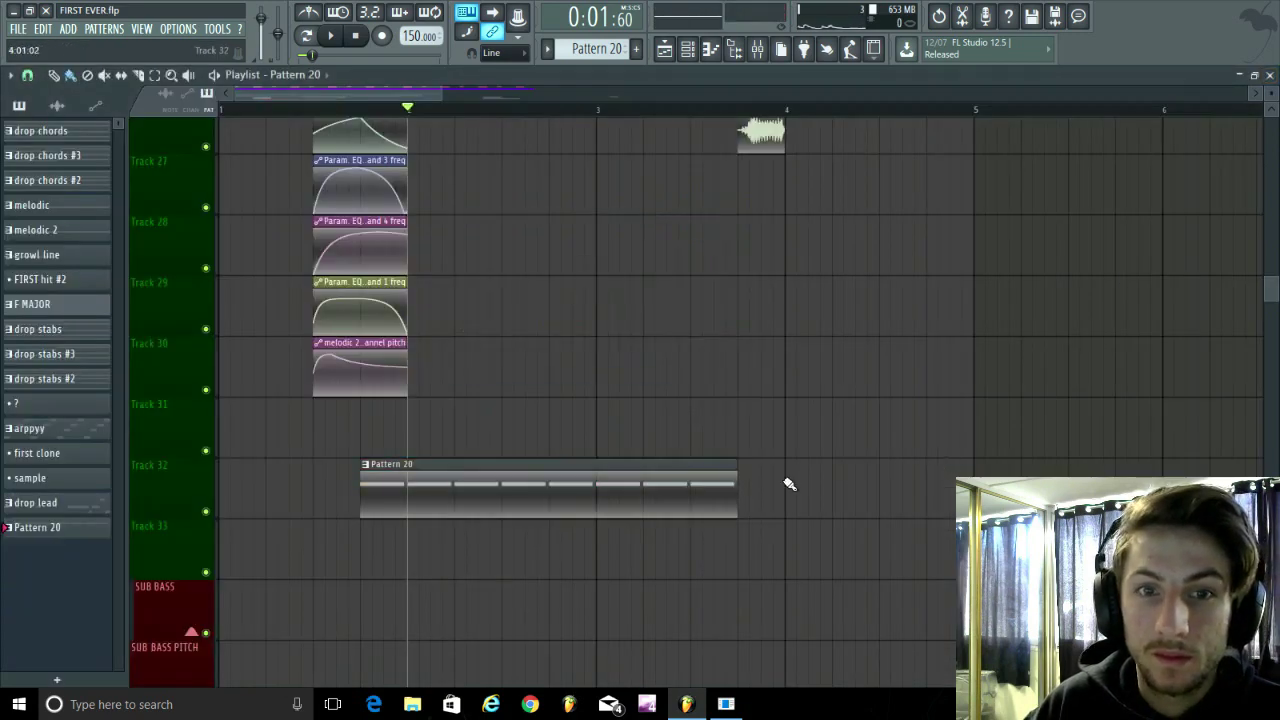
# Play the arrangement to hear the evenly spaced sub notes against the drop
pyautogui.press('space')
pyautogui.scroll(-7, 630, 460)
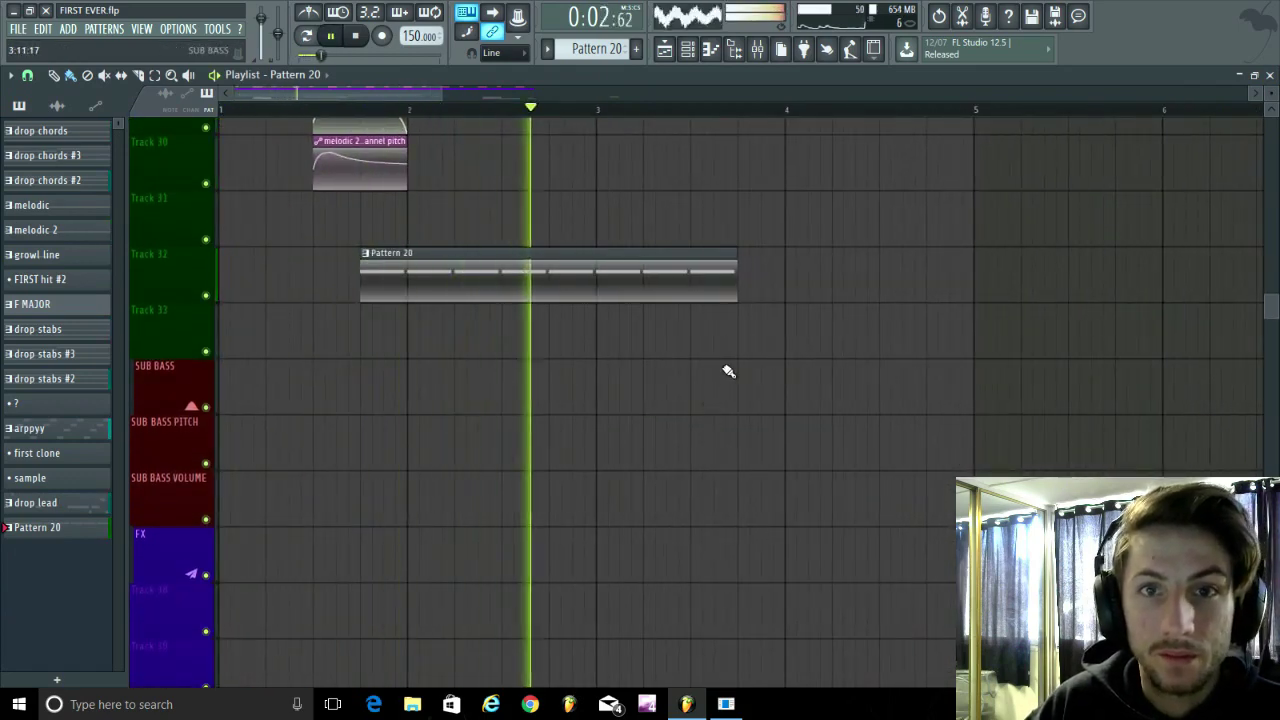
pyautogui.press('space')
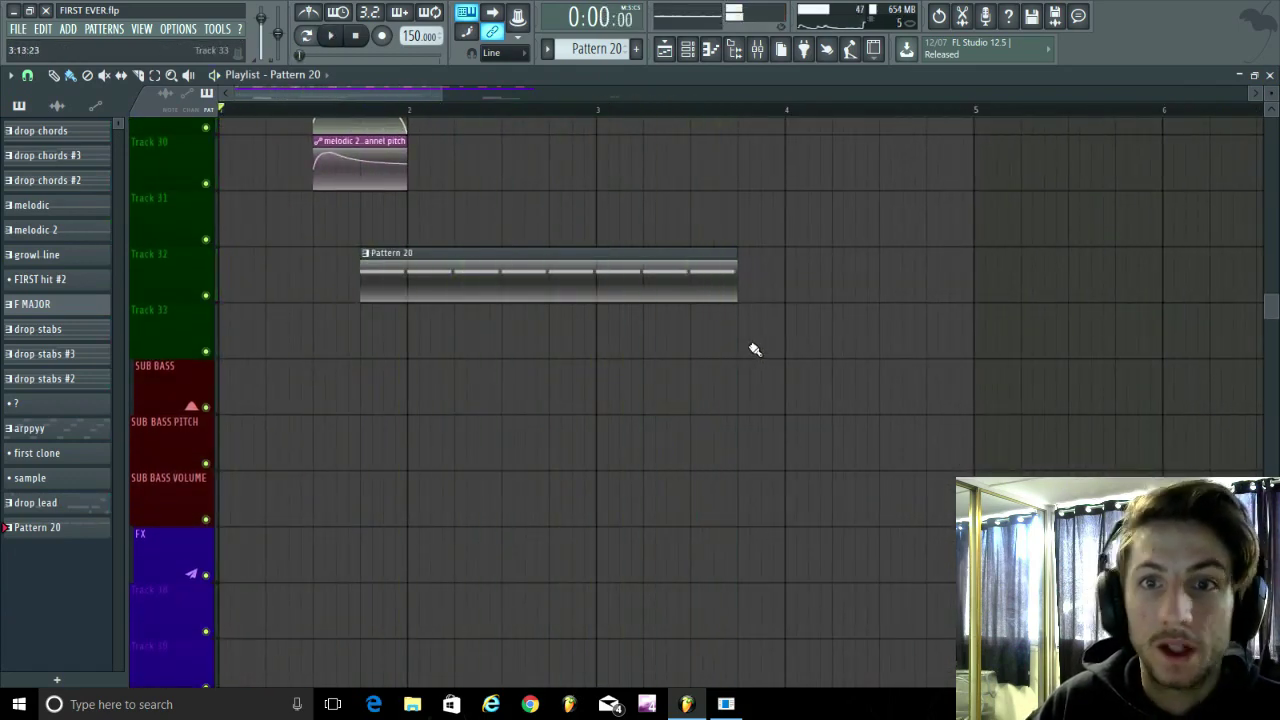
pyautogui.scroll(-2, 683, 410)
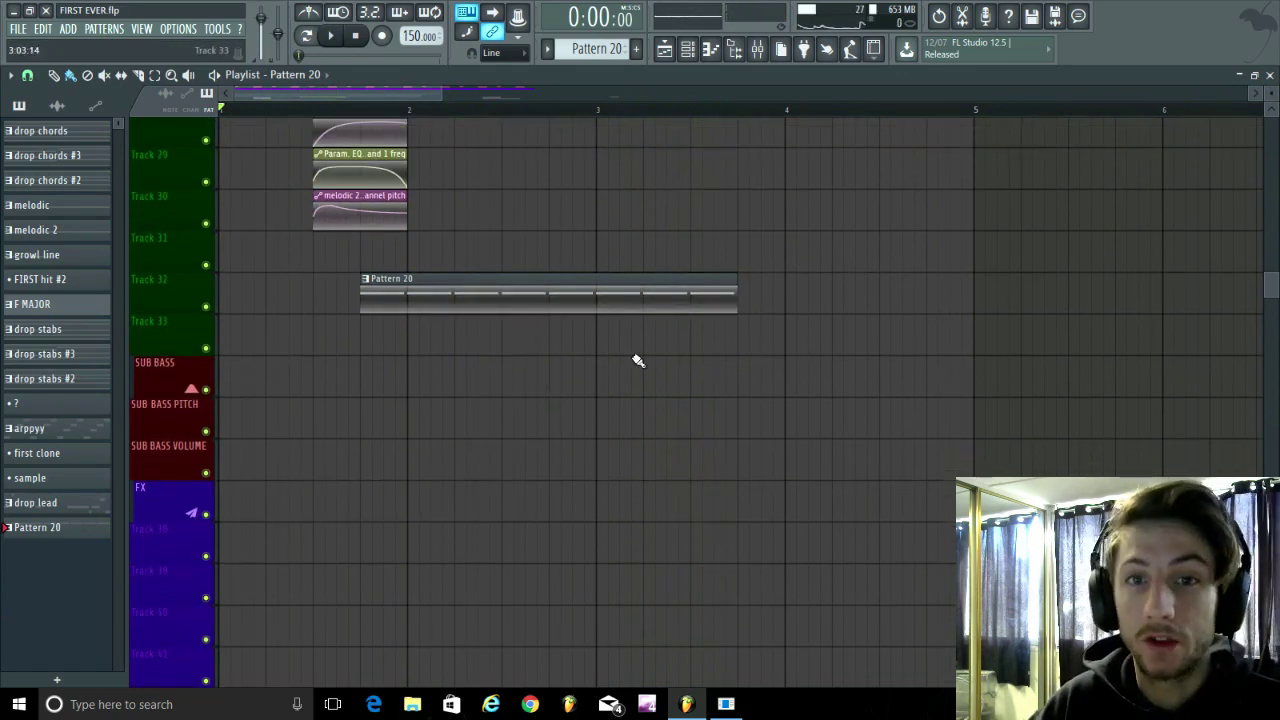
pyautogui.scroll(3, 640, 358)
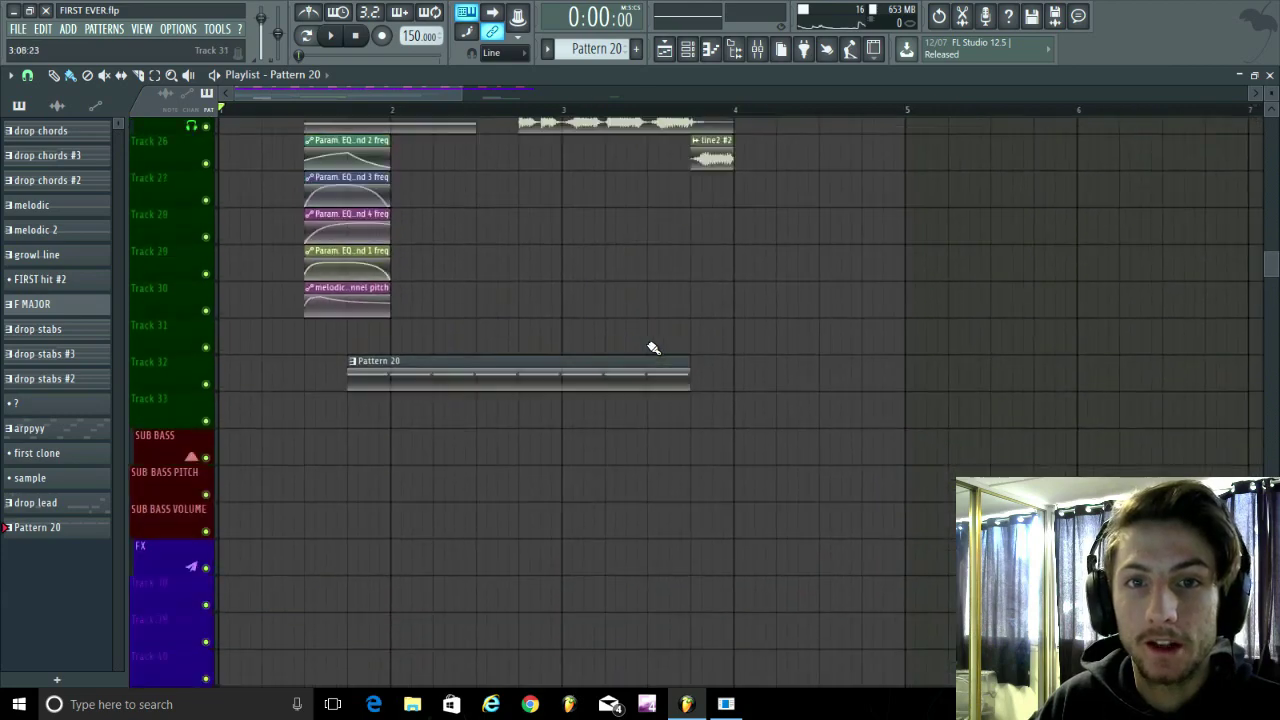
pyautogui.scroll(-3, 652, 348)
pyautogui.scroll(3, 629, 379)
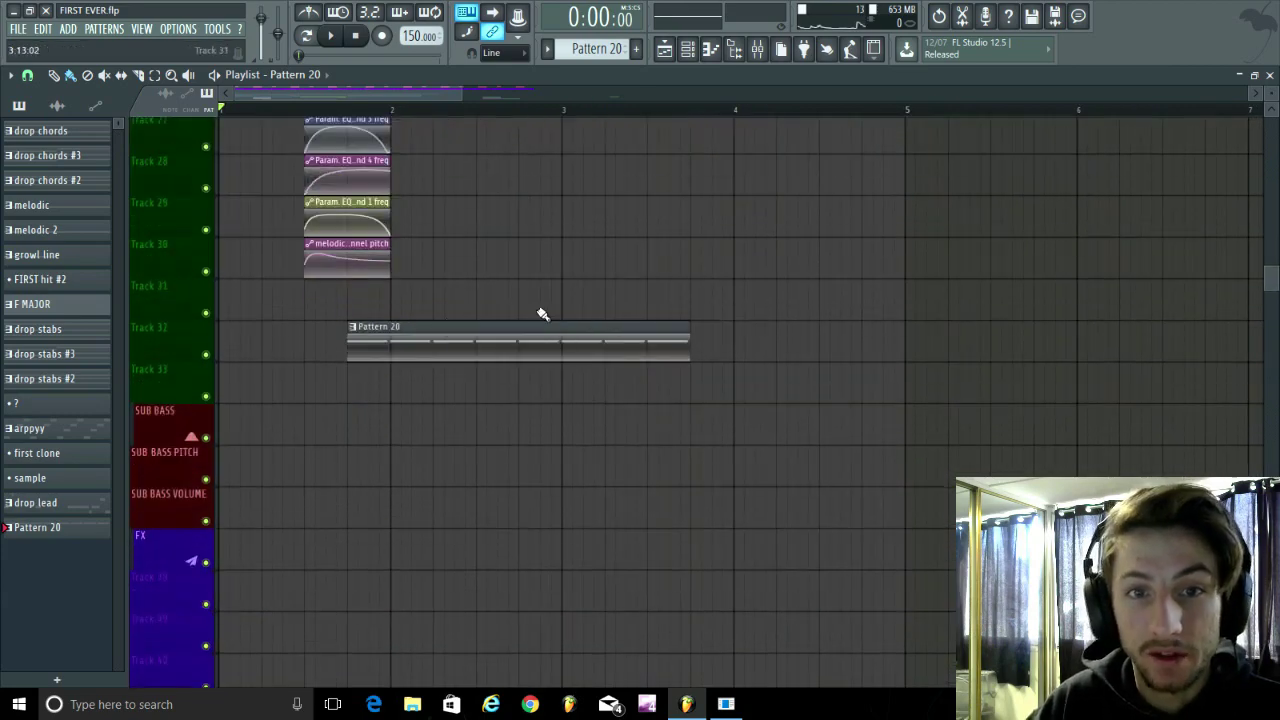
pyautogui.scroll(-3, 478, 359)
pyautogui.scroll(4, 657, 443)
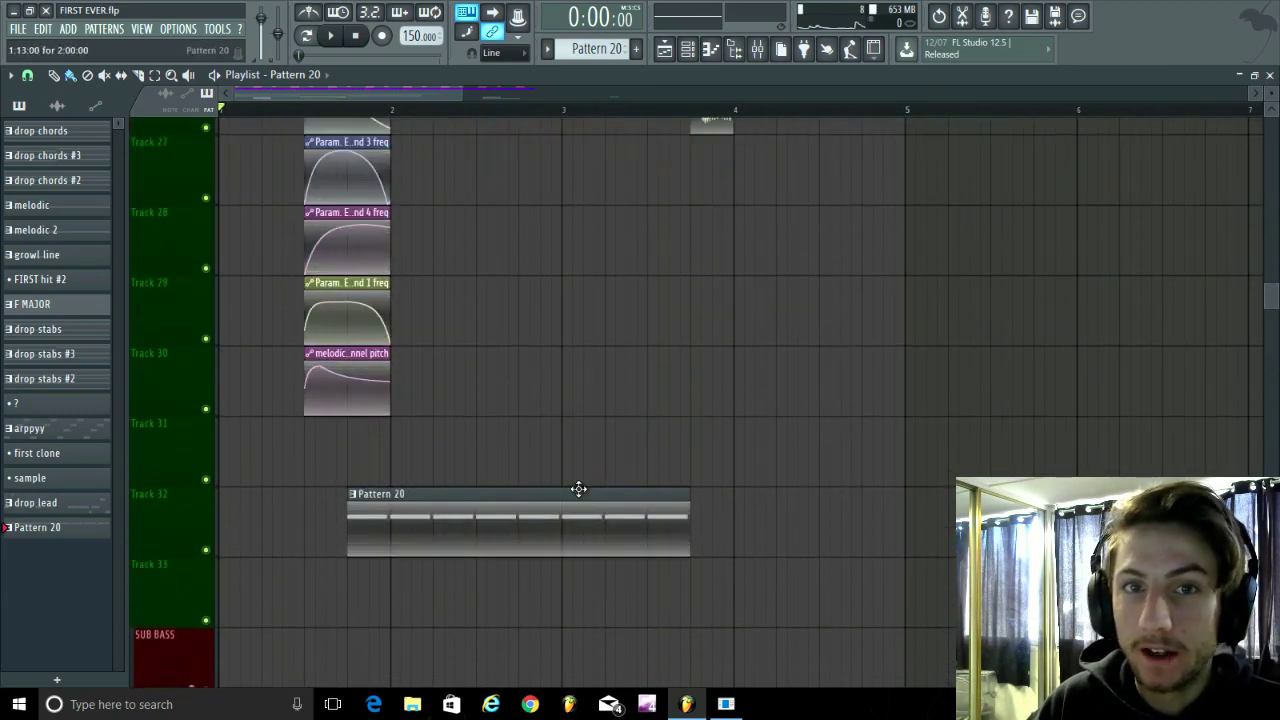
# Move the Pattern 20 clip to start with the growl line at bar 2 and set the playback position just before it
pyautogui.moveTo(593, 490); pyautogui.dragTo(474, 500)
pyautogui.scroll(3, 706, 377)
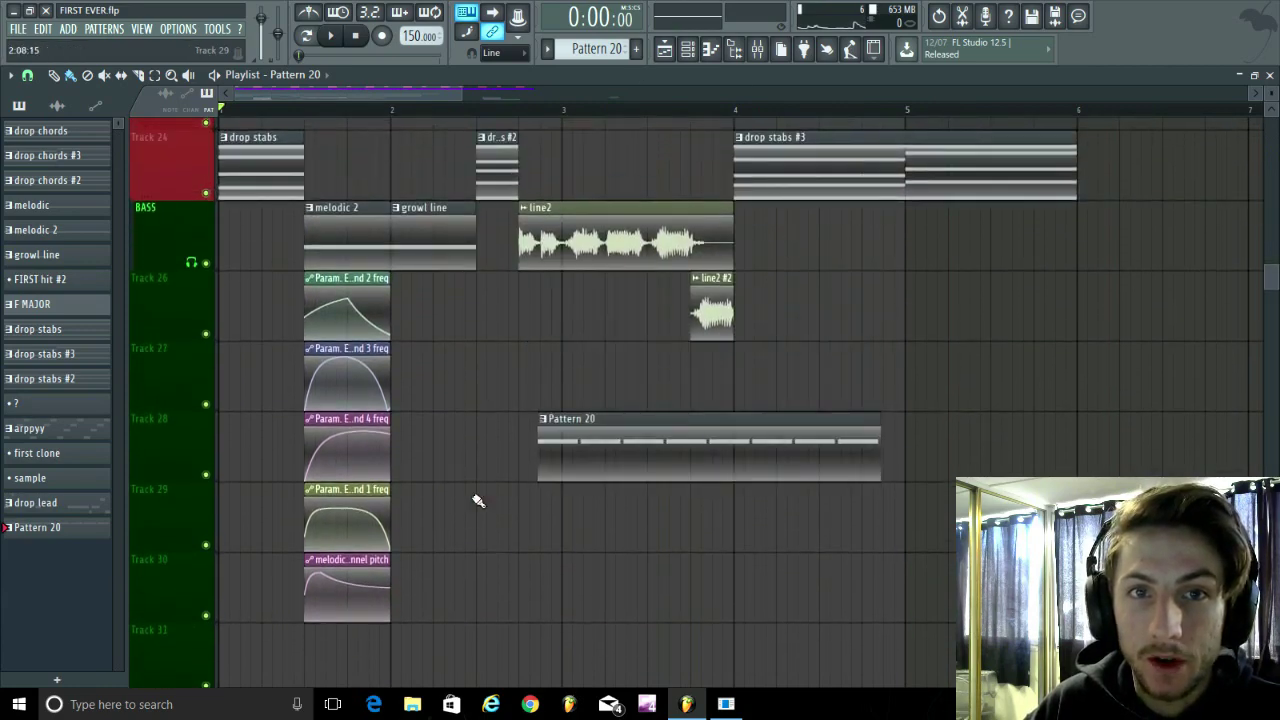
pyautogui.scroll(3, 571, 400)
pyautogui.scroll(-2, 358, 93)
pyautogui.click(391, 110)
pyautogui.scroll(3, 637, 511)
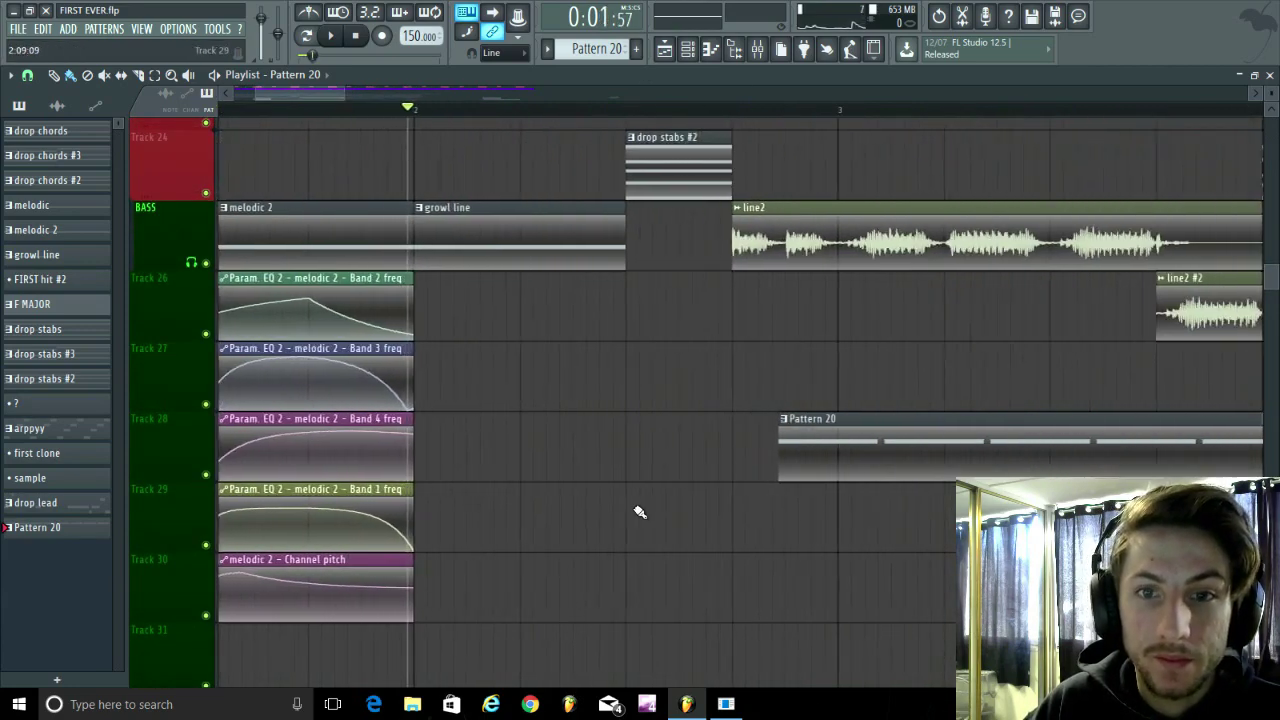
pyautogui.scroll(-1, 760, 461)
pyautogui.moveTo(851, 423); pyautogui.dragTo(619, 298)
# In Pattern 20, replace the second long A3 note with two short 0:01:18 notes and start playback
pyautogui.doubleClick(558, 350)
pyautogui.scroll(3, 100, 440)
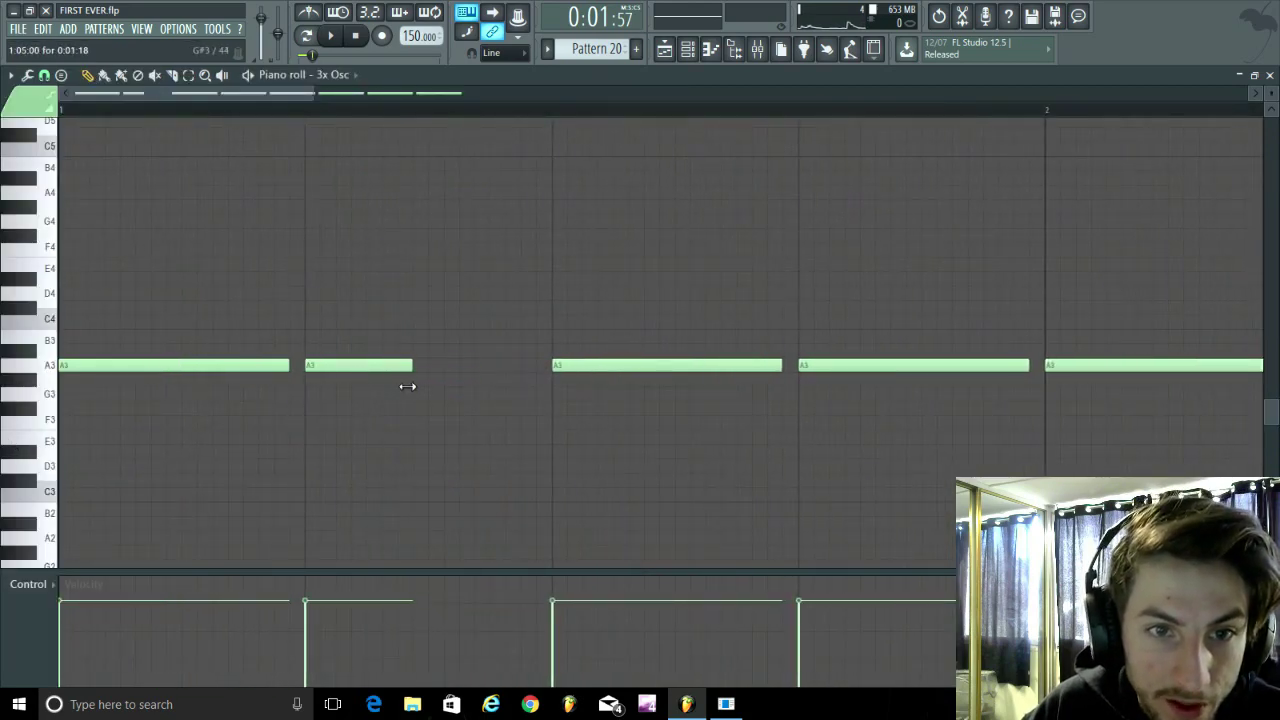
pyautogui.scroll(-5, 477, 377)
pyautogui.press('space')
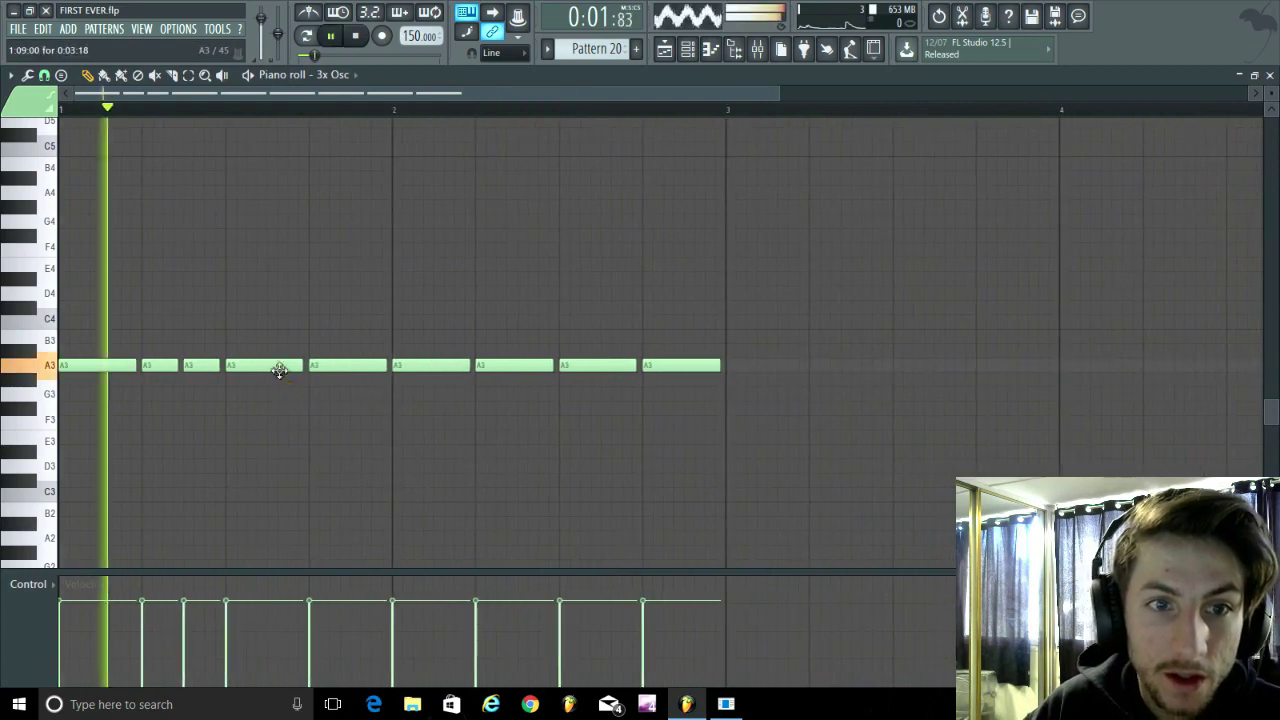
# Delete the three long A3 notes that start at 1:09:00, 1:13:00 and 2:01:00
pyautogui.rightClick(280, 366)
pyautogui.rightClick(345, 365)
pyautogui.rightClick(422, 364)
# Add two short 0:01:18 A3 notes starting at 1:13:00 and play the pattern to check them
pyautogui.scroll(2, 449, 390)
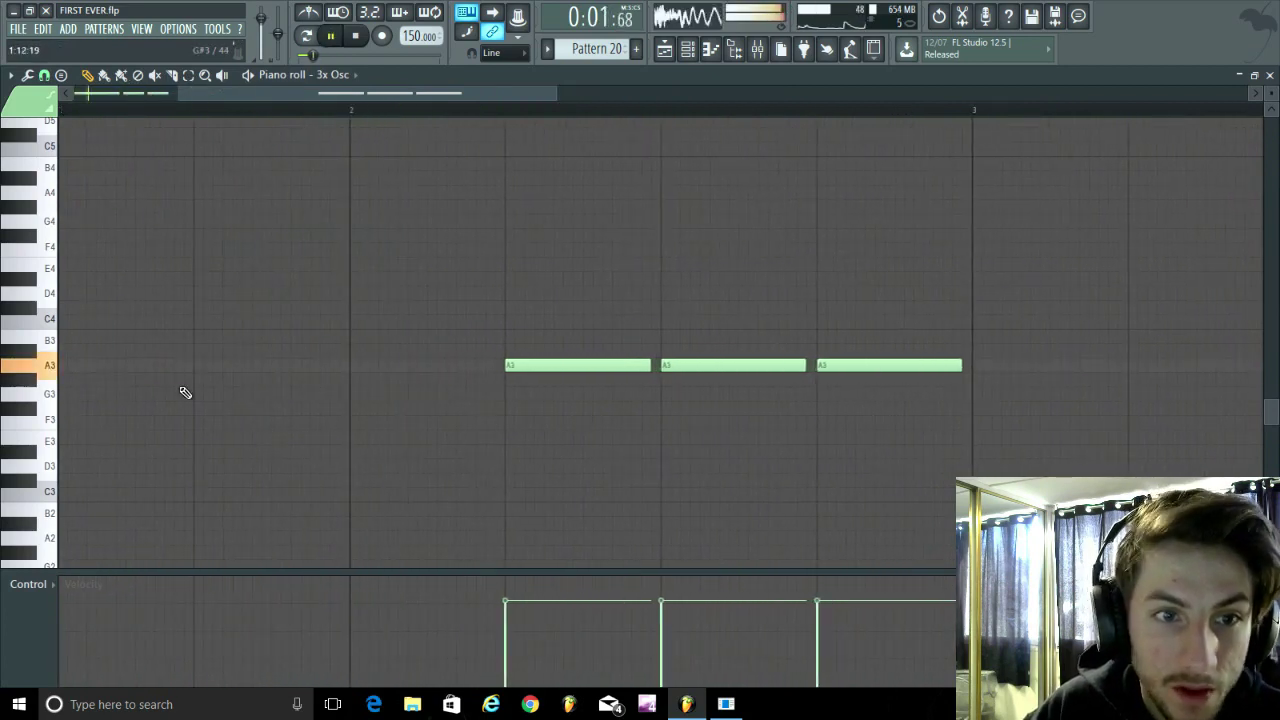
pyautogui.scroll(2, 180, 391)
pyautogui.press('space')
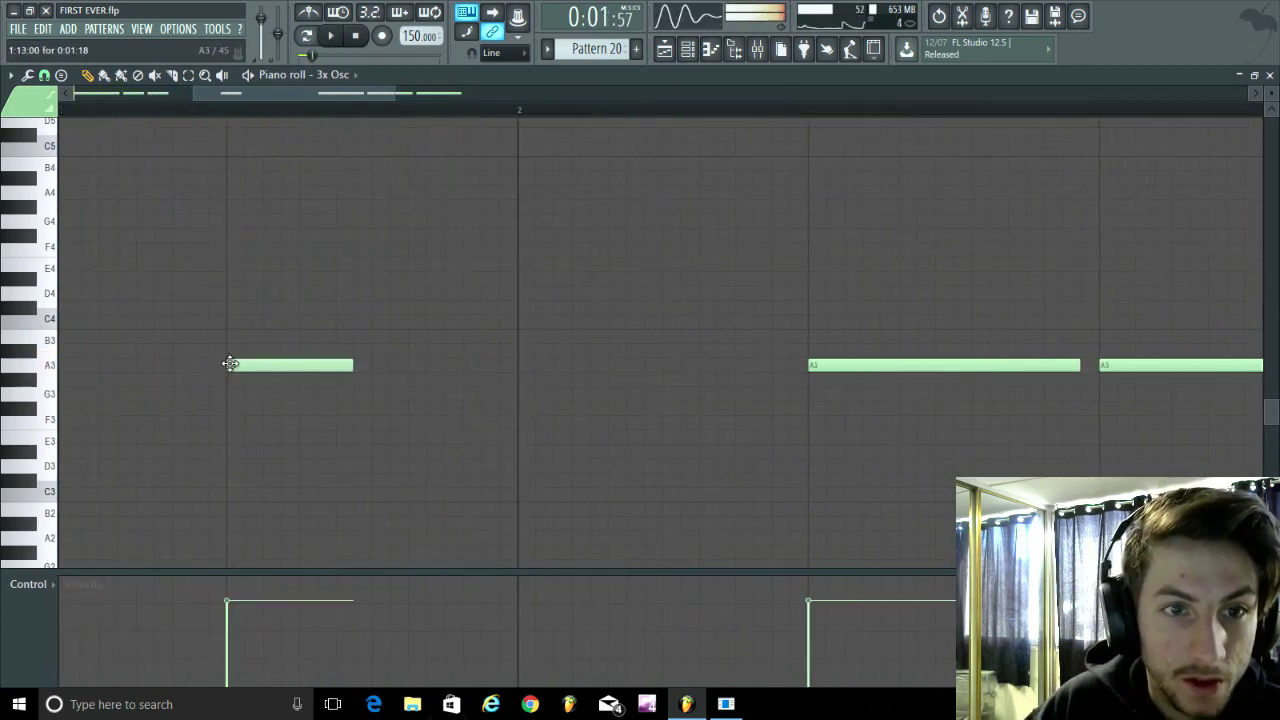
pyautogui.scroll(-4, 344, 414)
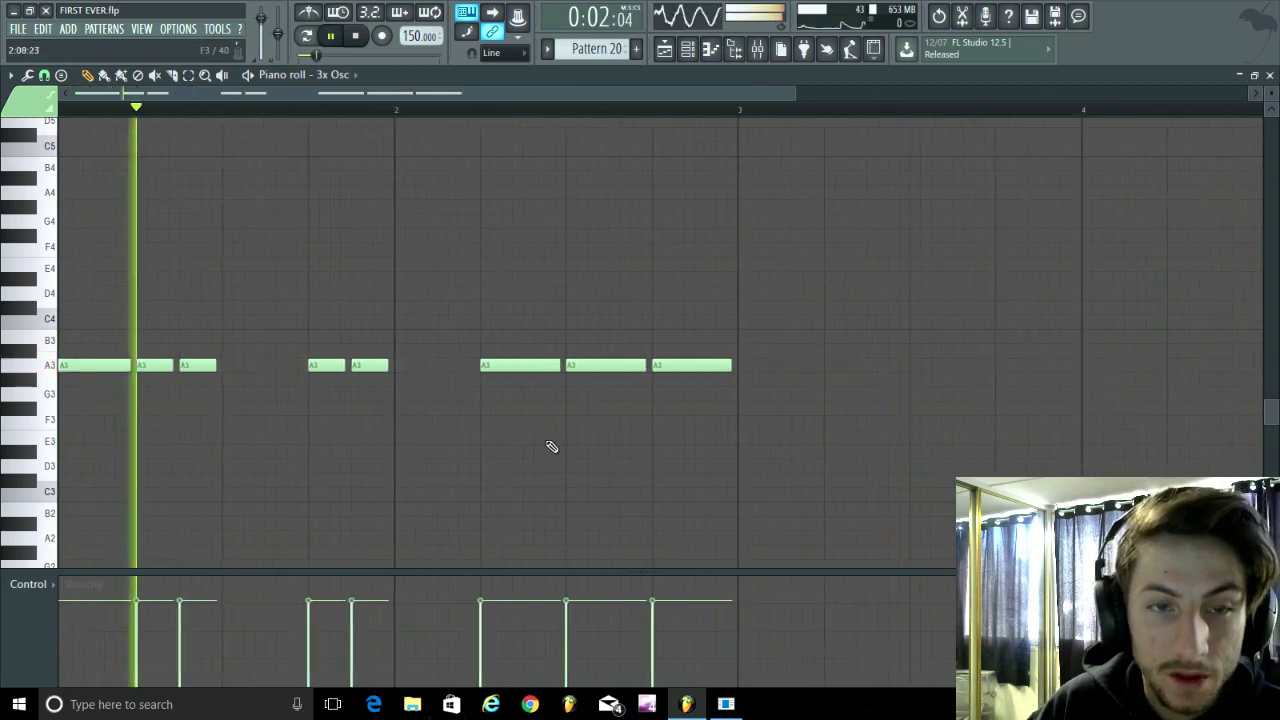
pyautogui.press('space')
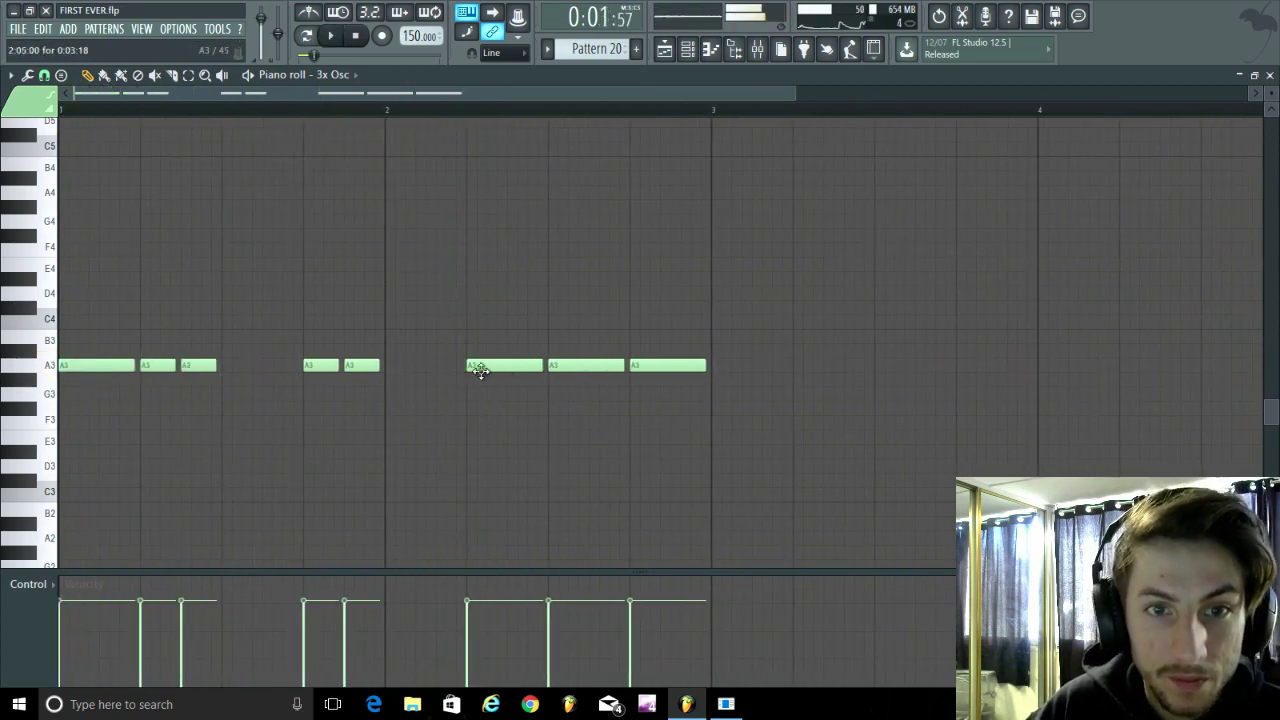
# Play the arrangement to check how the three long A3 notes from 2:05:00 line up with the bass sounds
pyautogui.scroll(3, 480, 371)
pyautogui.moveTo(537, 366)
pyautogui.mouseDown()
pyautogui.moveTo(288, 368)
pyautogui.moveTo(525, 372)
pyautogui.mouseUp()
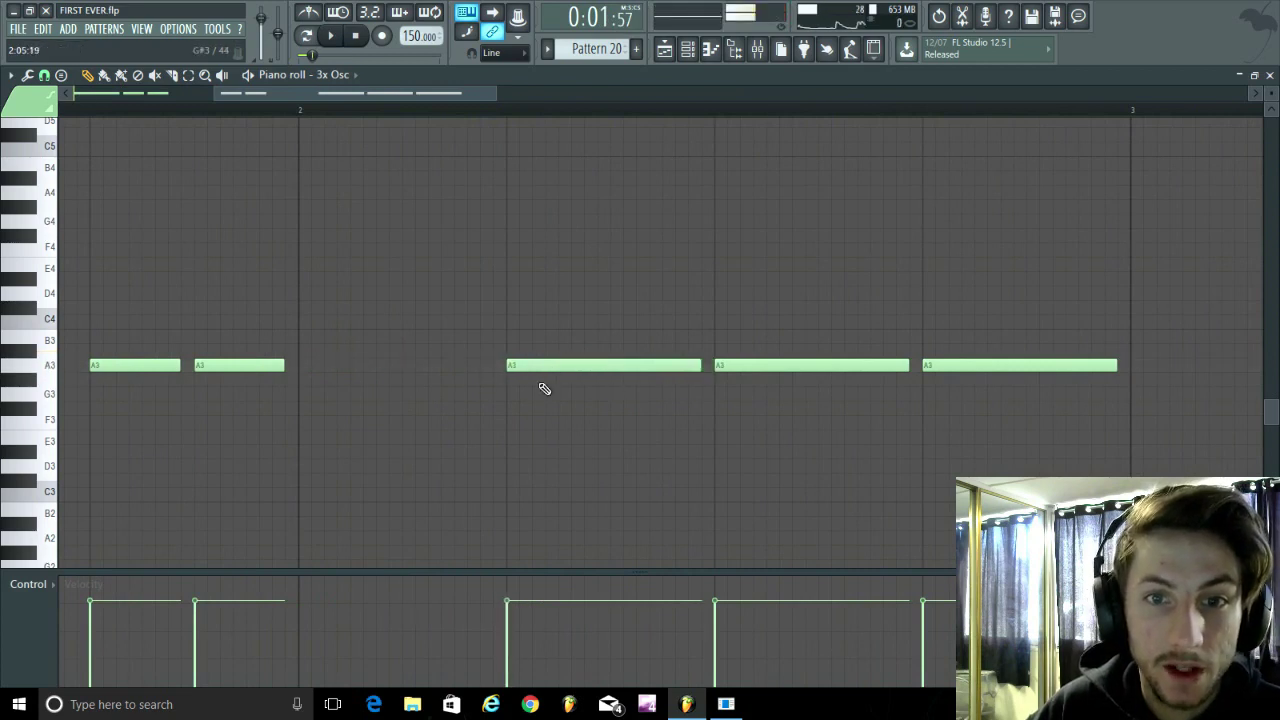
pyautogui.press('space')
pyautogui.scroll(-3, 709, 449)
pyautogui.scroll(3, 812, 430)
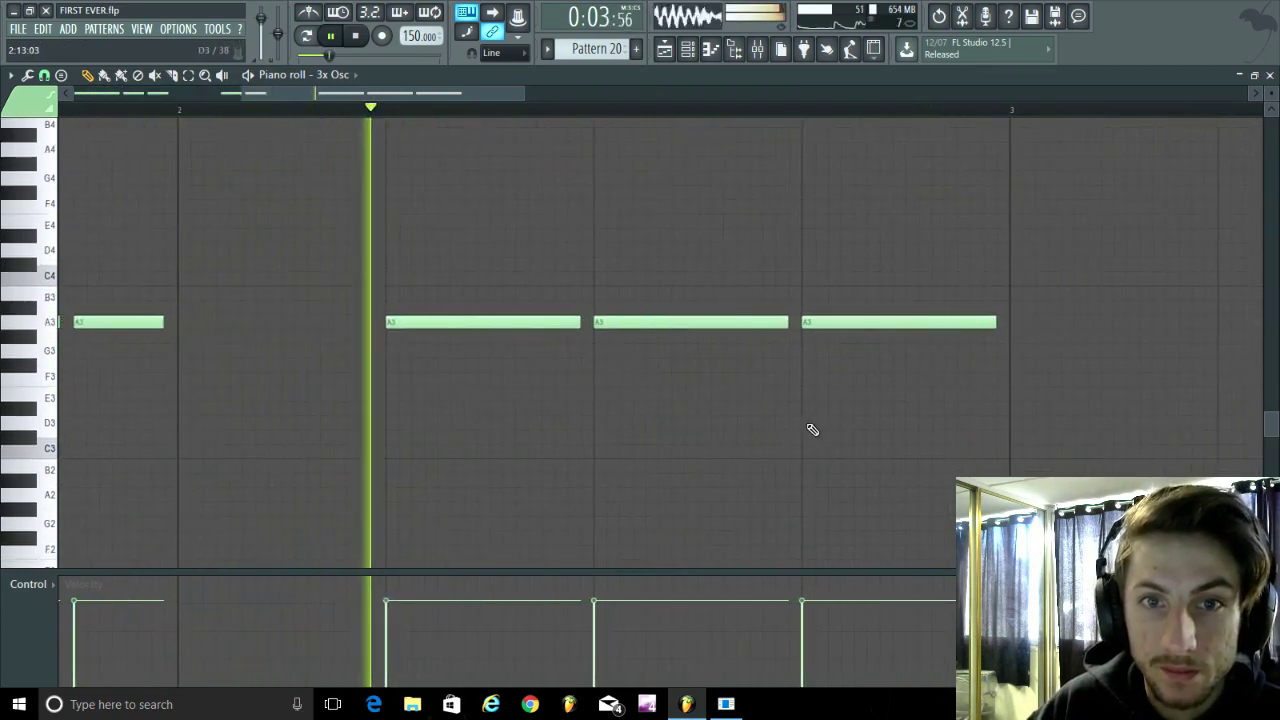
pyautogui.press('space')
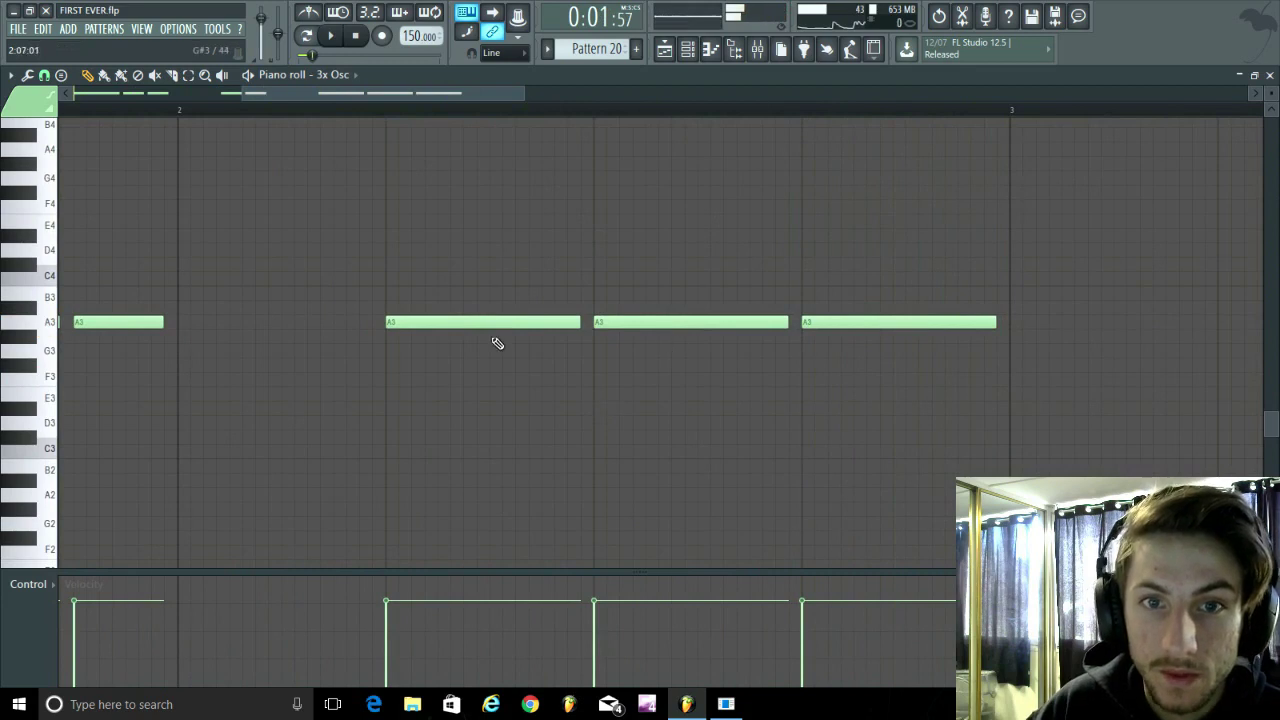
# Raise the first of the three long A3 notes to C4 in Pattern 20 and play the arrangement to check it
pyautogui.moveTo(479, 321); pyautogui.dragTo(482, 273)
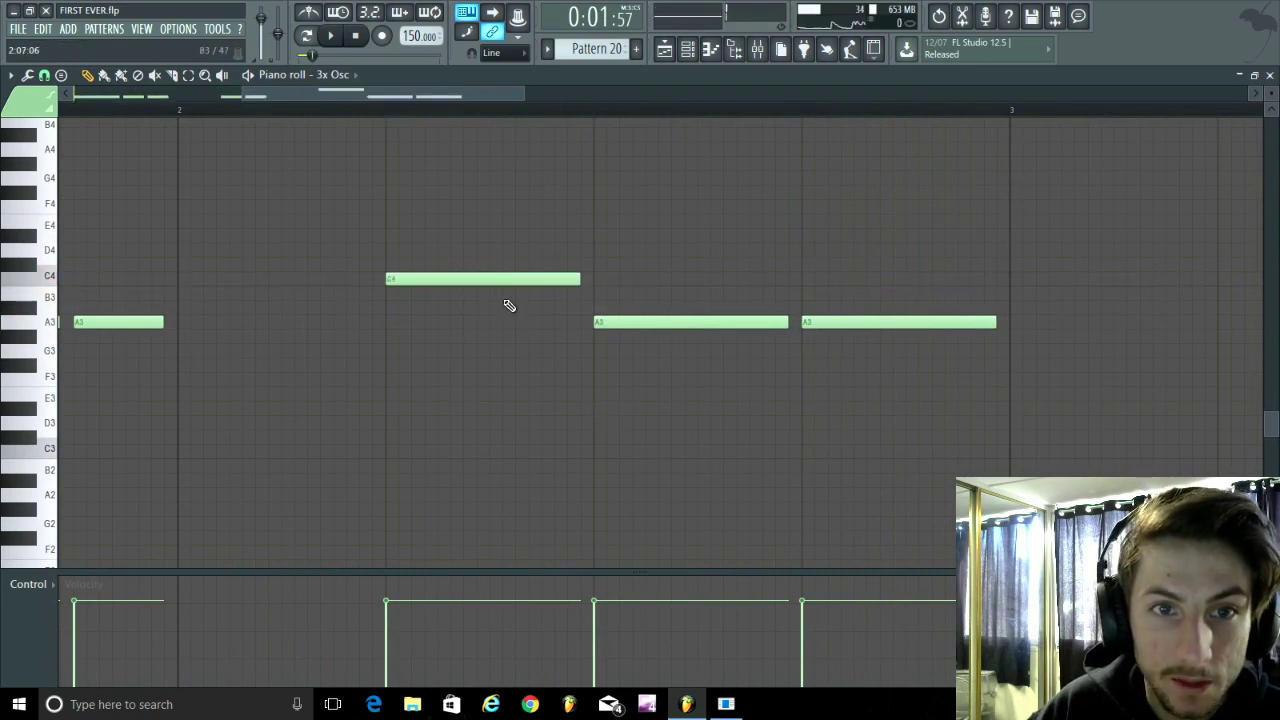
pyautogui.scroll(-2, 543, 414)
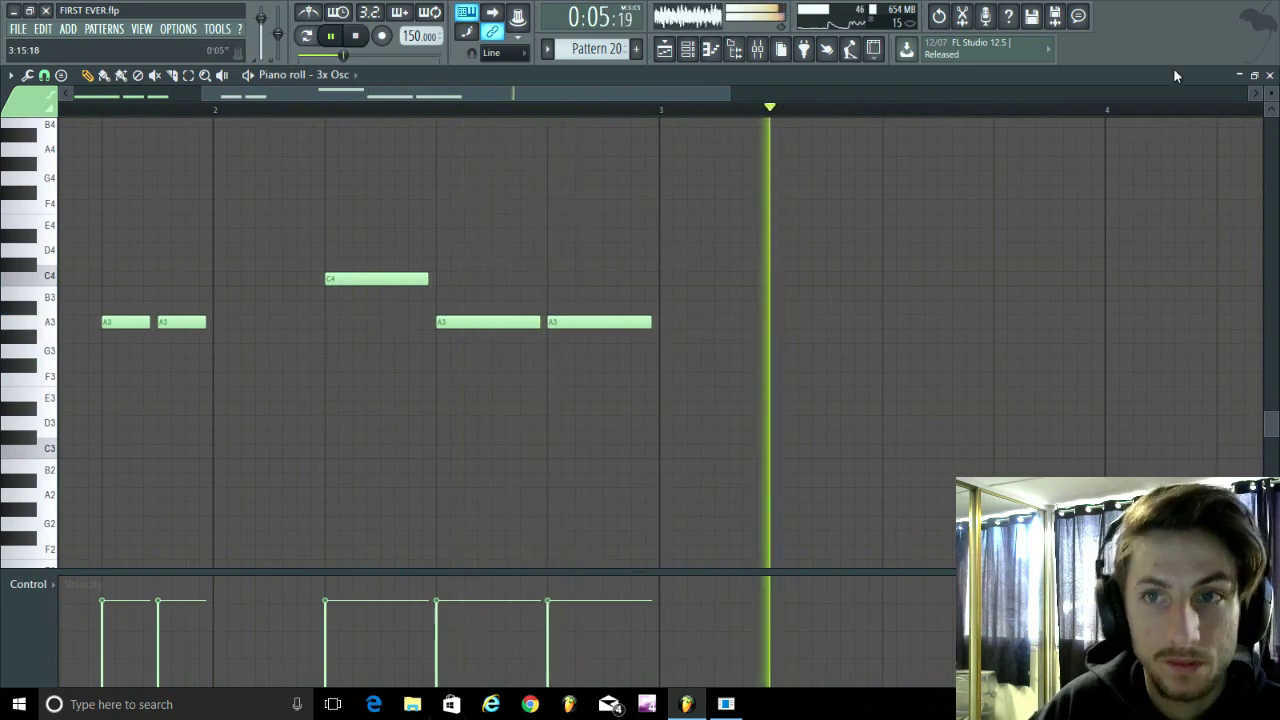
pyautogui.click(1255, 77)
pyautogui.press('F6')
pyautogui.scroll(-4, 874, 491)
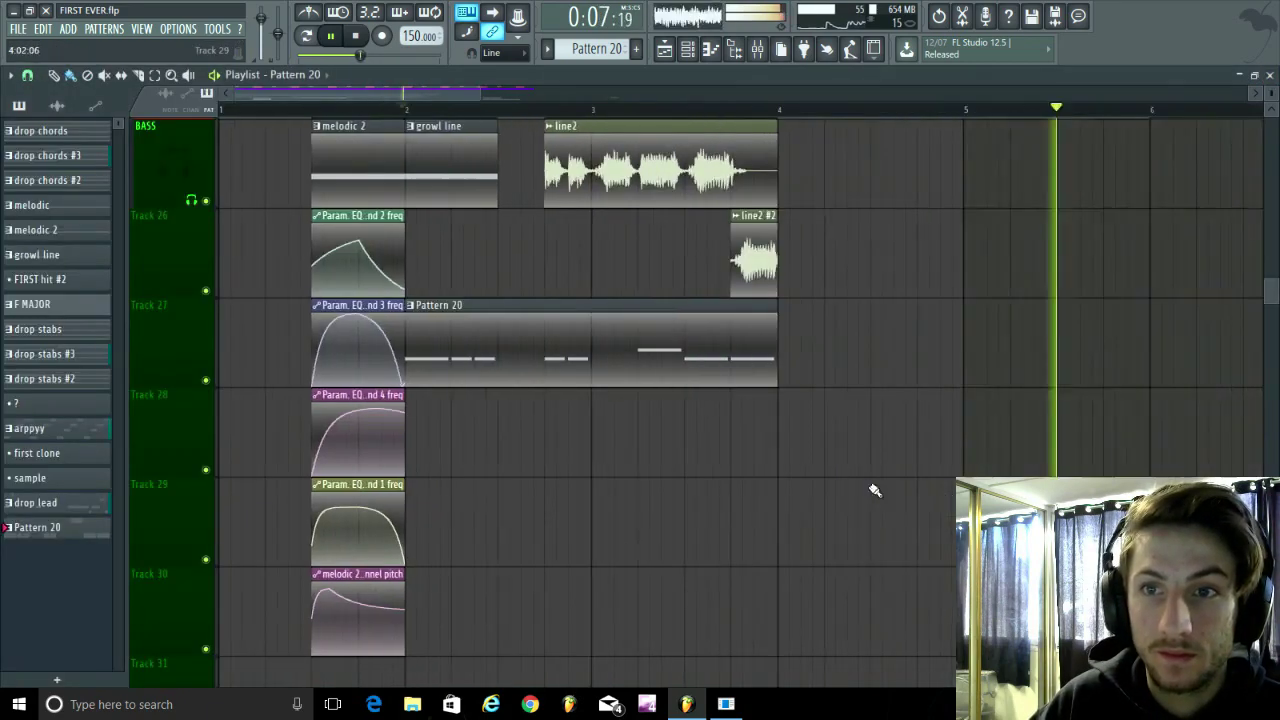
pyautogui.press('space')
pyautogui.scroll(1, 607, 515)
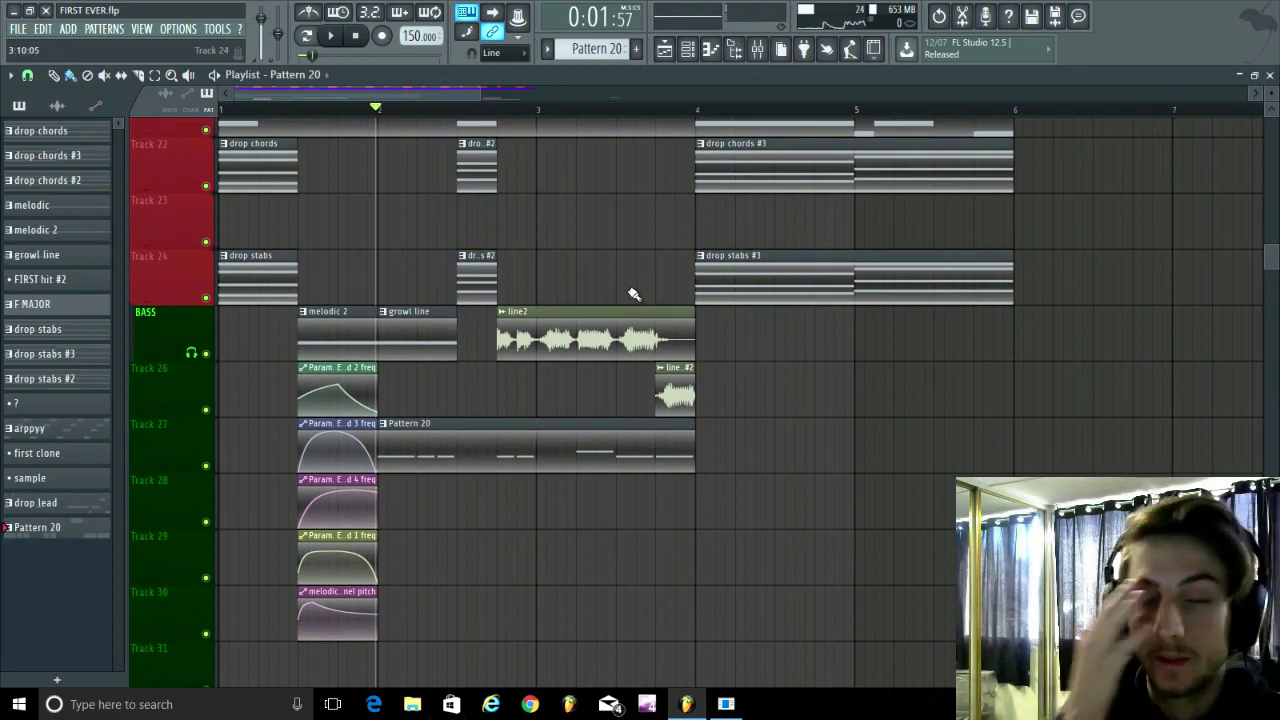
# Add Maximus to the second effect slot of the sub bass mixer track
pyautogui.scroll(-2, 407, 581)
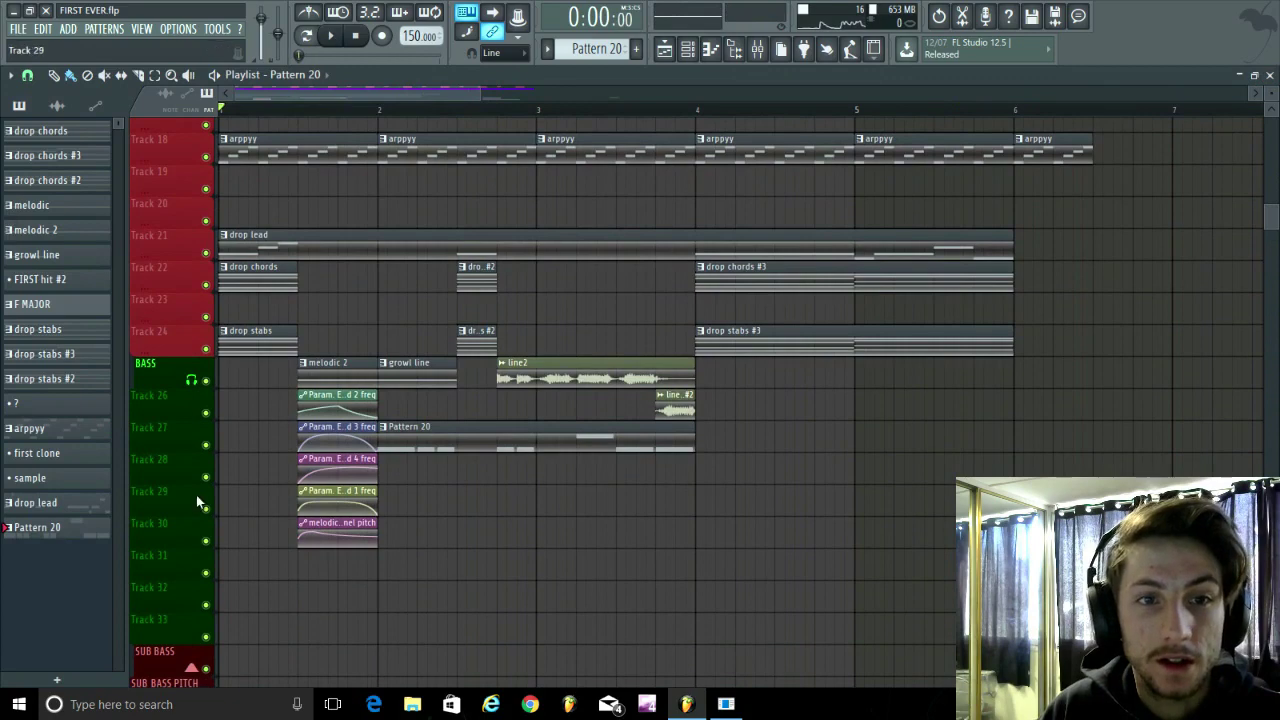
pyautogui.scroll(2, 281, 503)
pyautogui.scroll(3, 265, 513)
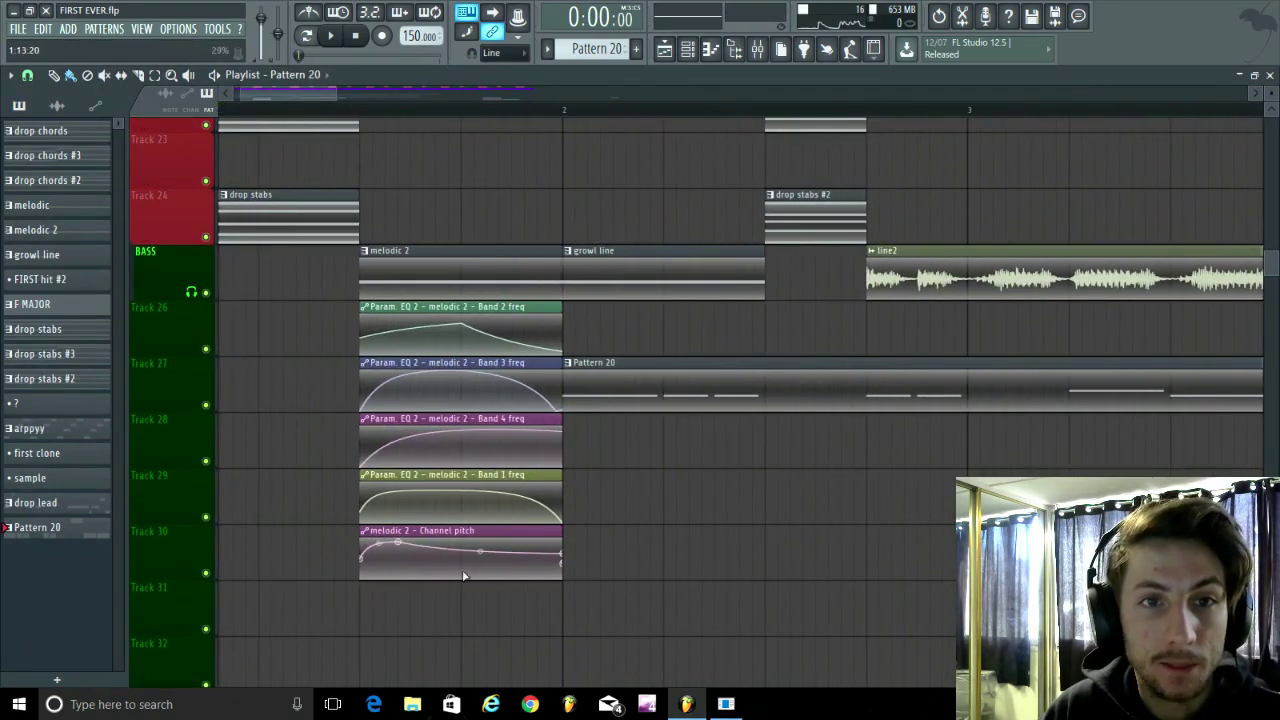
pyautogui.scroll(-3, 300, 470)
pyautogui.click(777, 51)
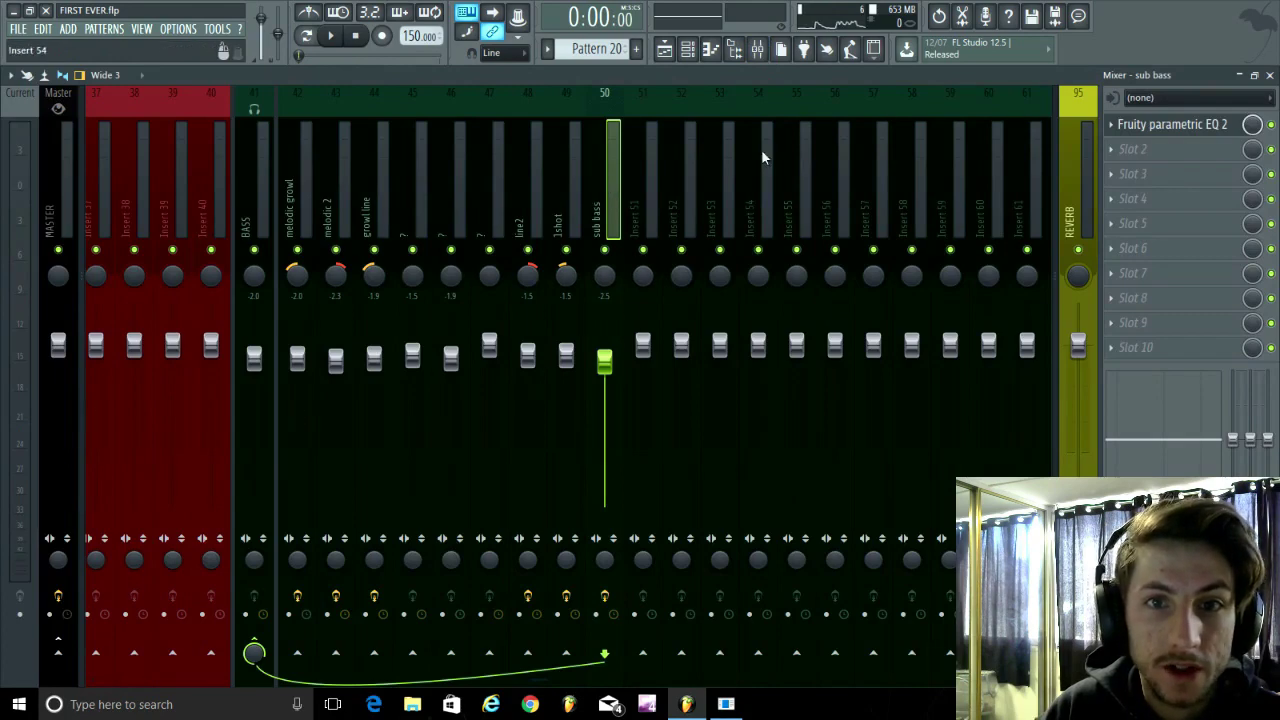
pyautogui.click(1127, 152)
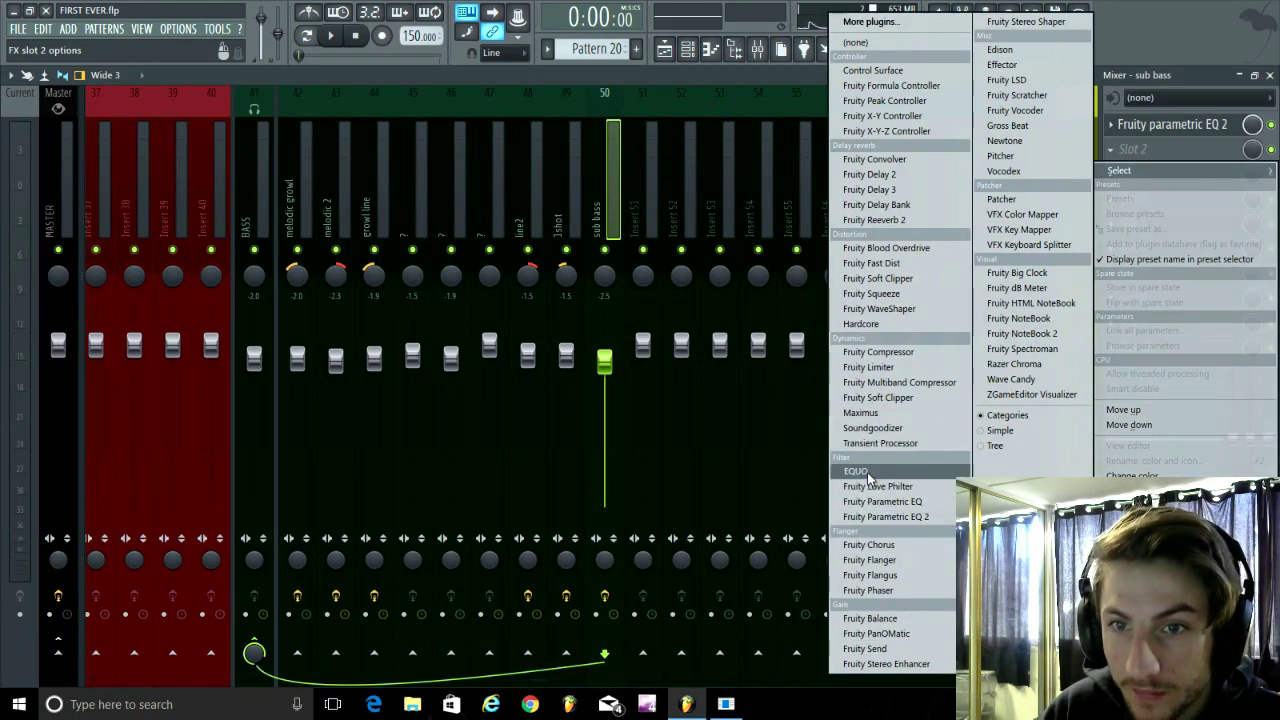
pyautogui.click(713, 71)
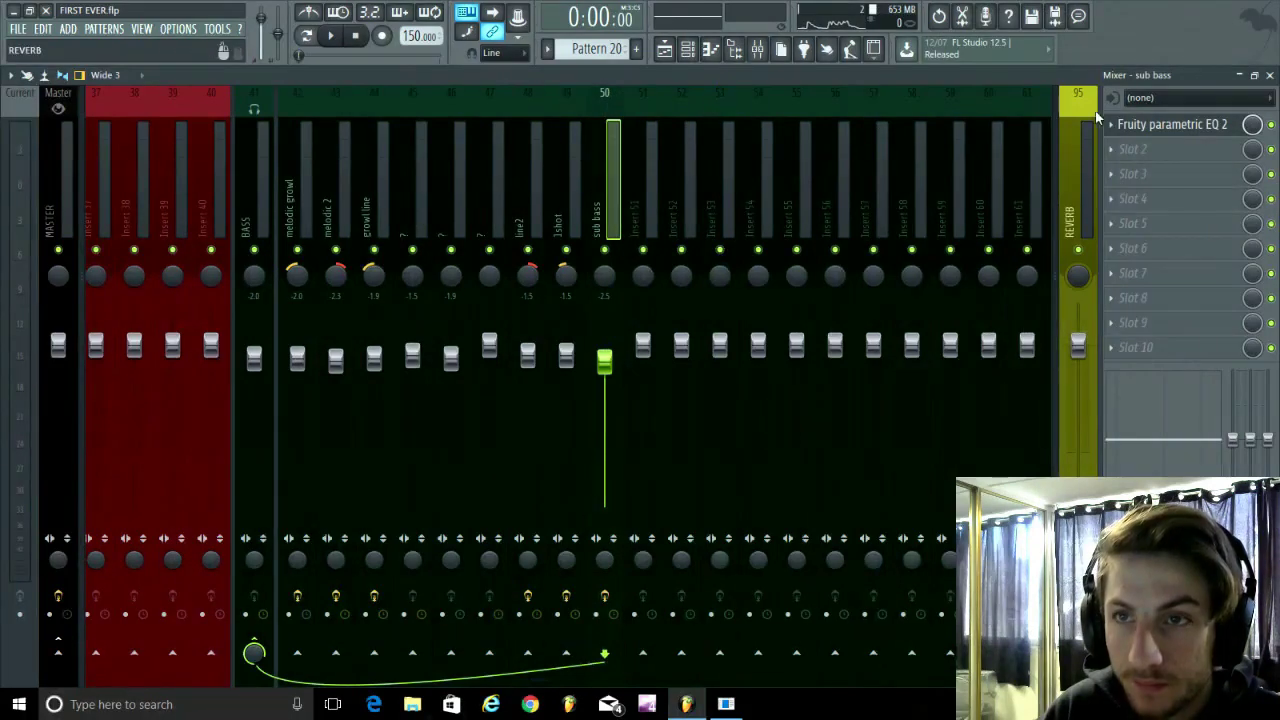
pyautogui.click(1131, 151)
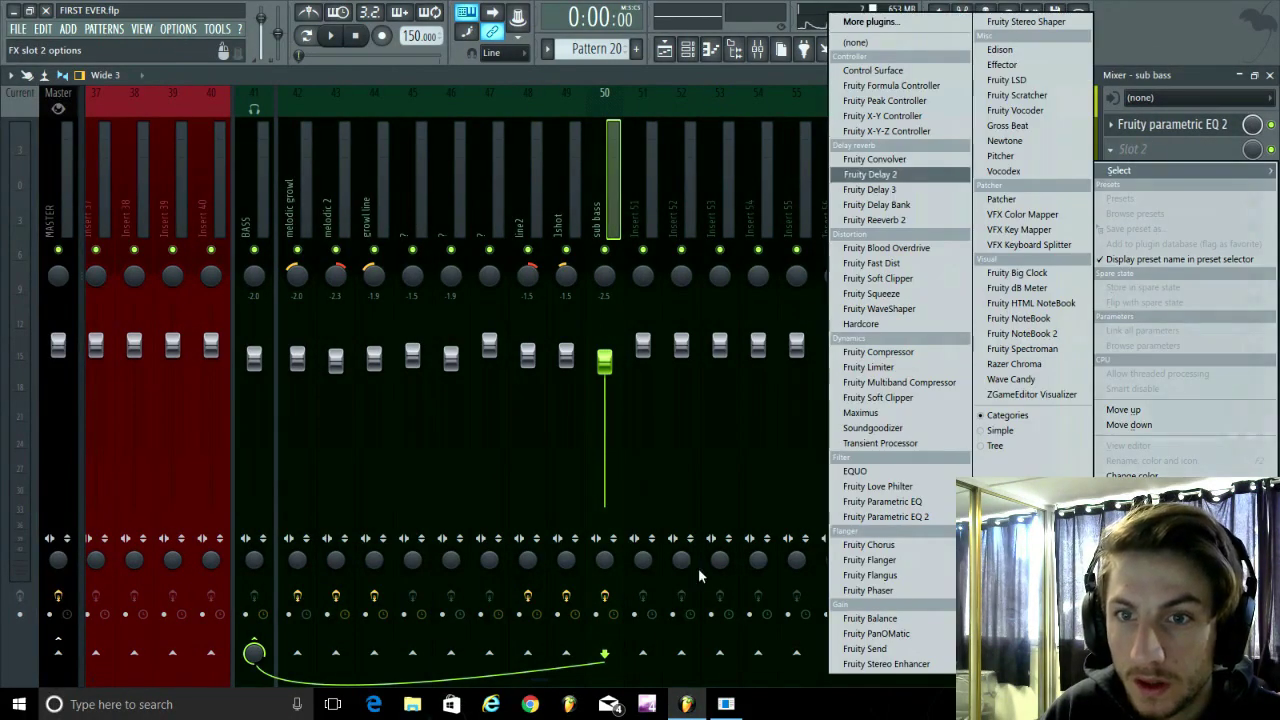
pyautogui.click(858, 413)
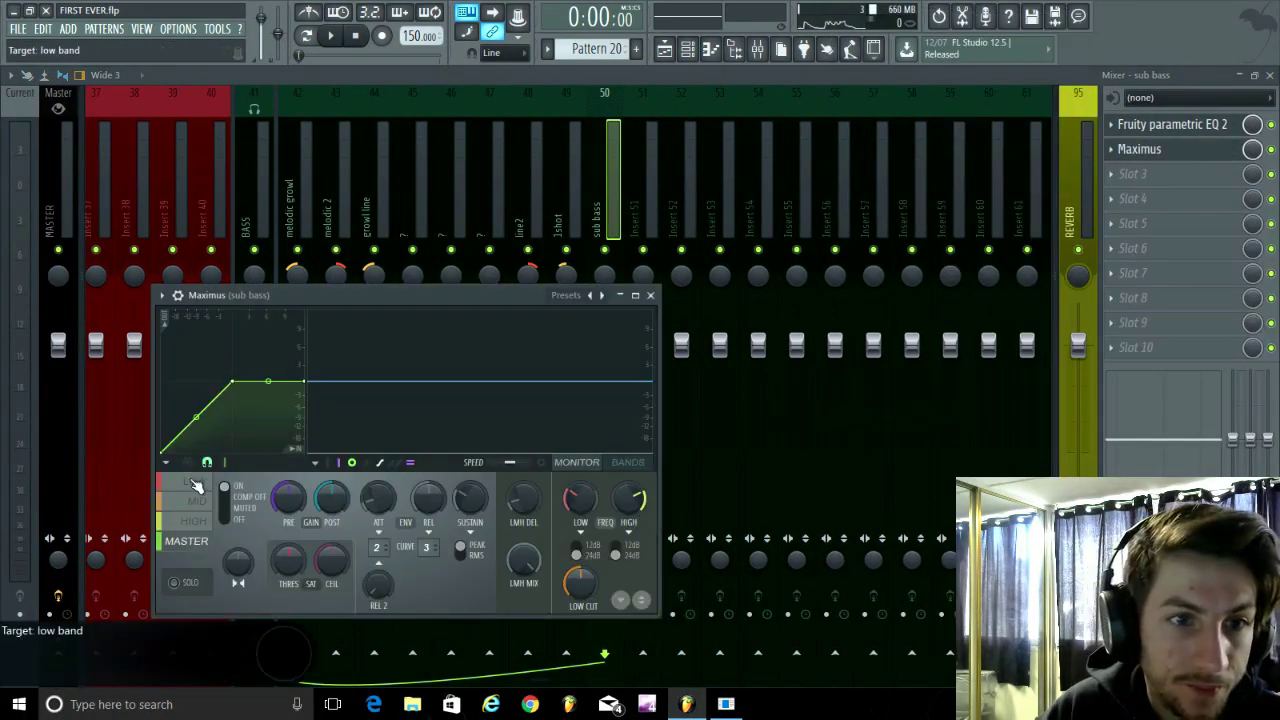
# Play the arrangement while viewing Maximus's low band and the sub bass's Fruity parametric EQ 2, and return to the playlist
pyautogui.click(196, 484)
pyautogui.press('space')
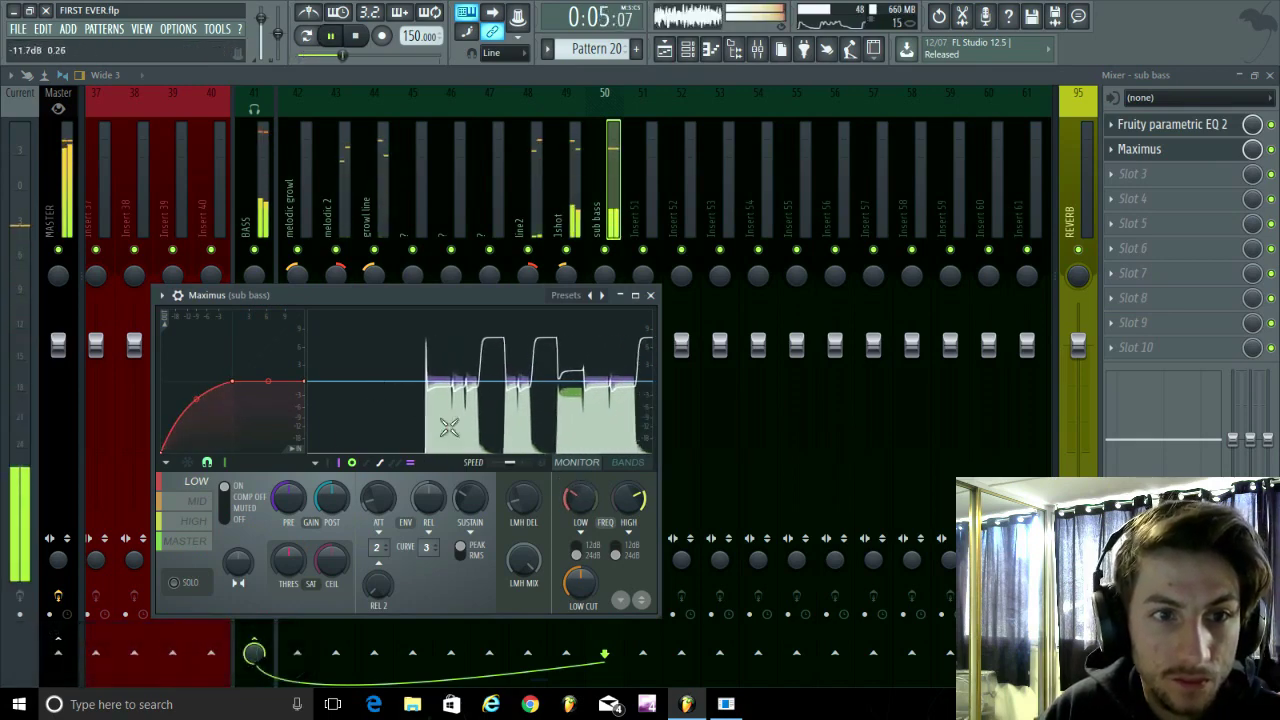
pyautogui.click(1172, 124)
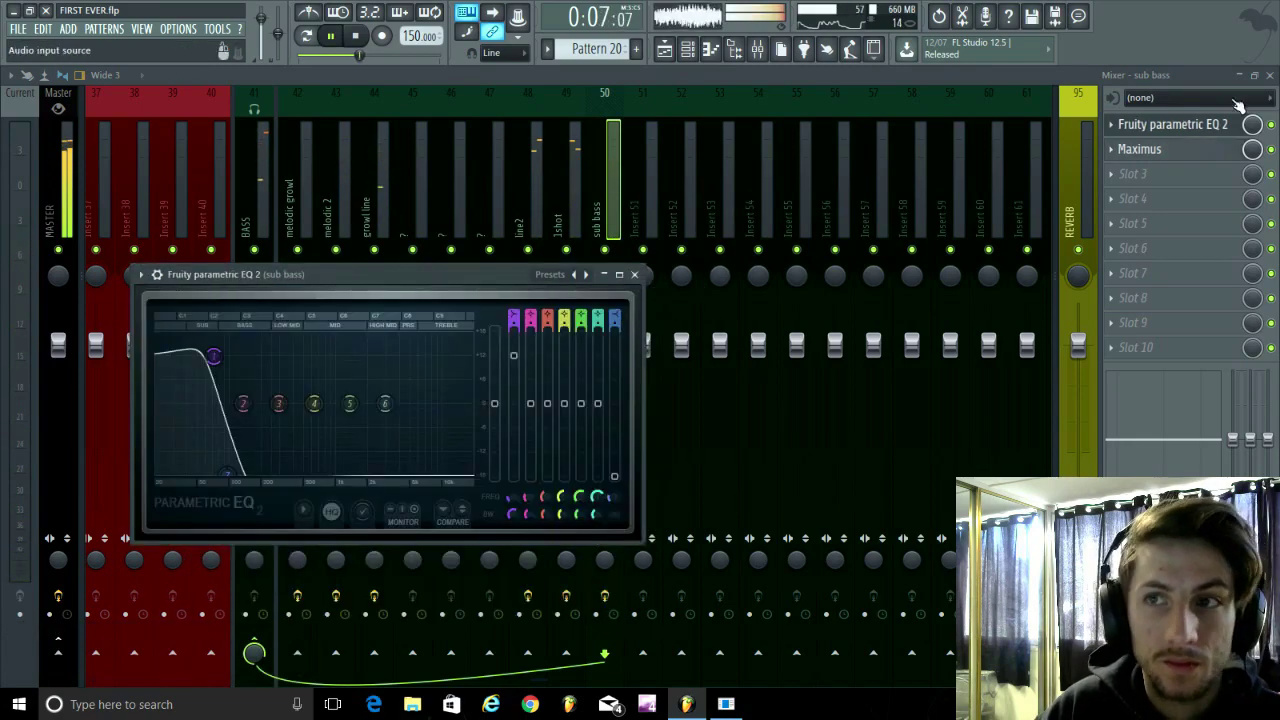
pyautogui.click(1270, 75)
pyautogui.press('space')
pyautogui.press('Escape')
pyautogui.scroll(-2, 901, 341)
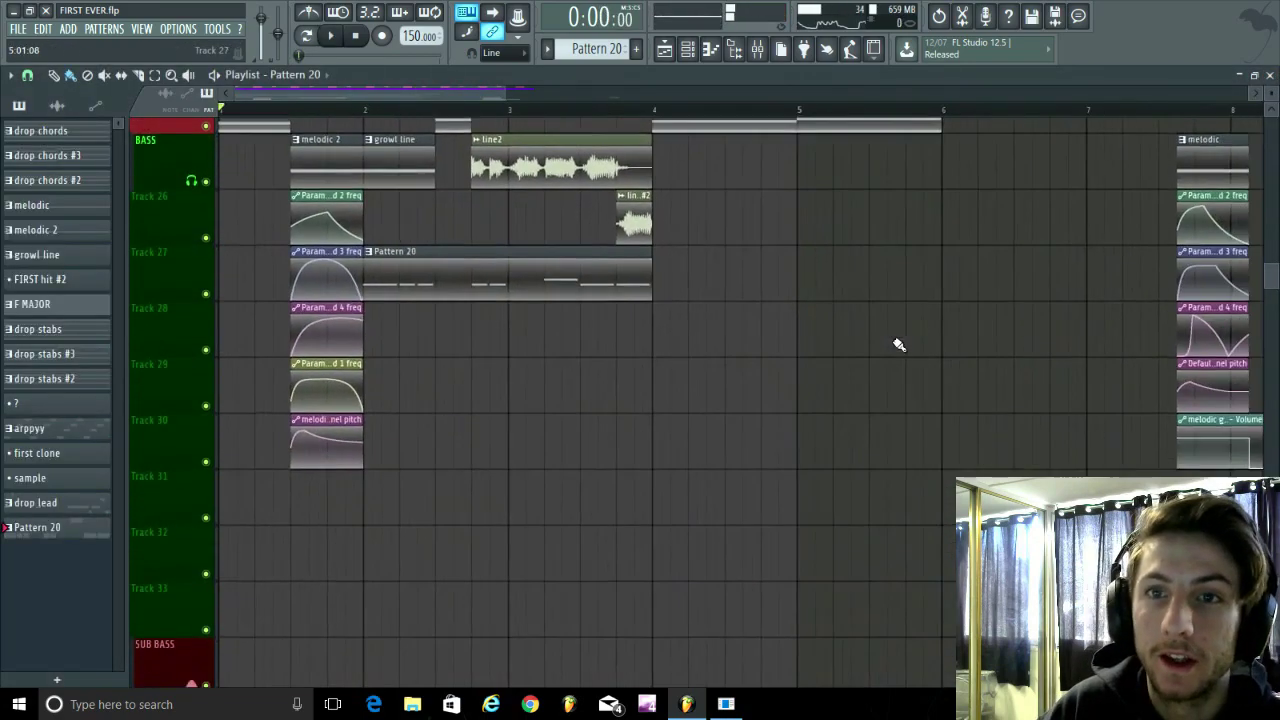
# Play the first bars of the arrangement to hear Pattern 20's sub bass under the bass clips
pyautogui.scroll(-2, 897, 346)
pyautogui.scroll(3, 748, 226)
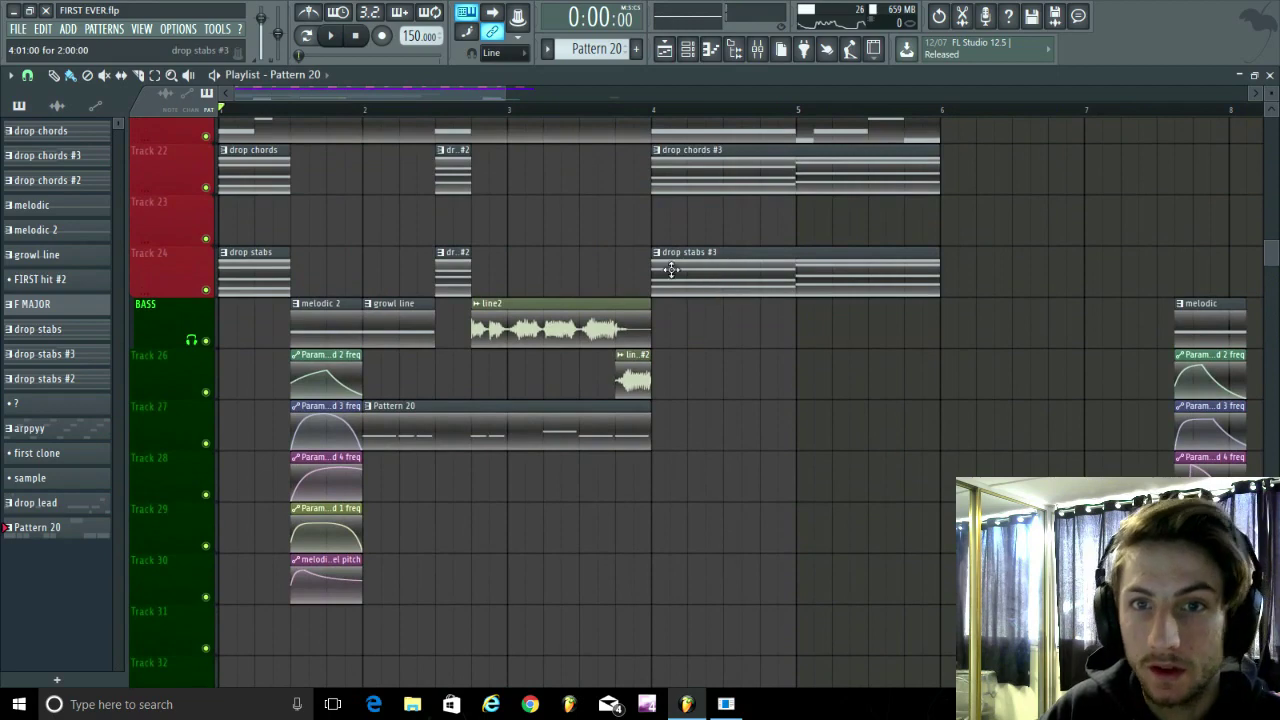
pyautogui.scroll(-2, 846, 537)
pyautogui.scroll(-2, 427, 137)
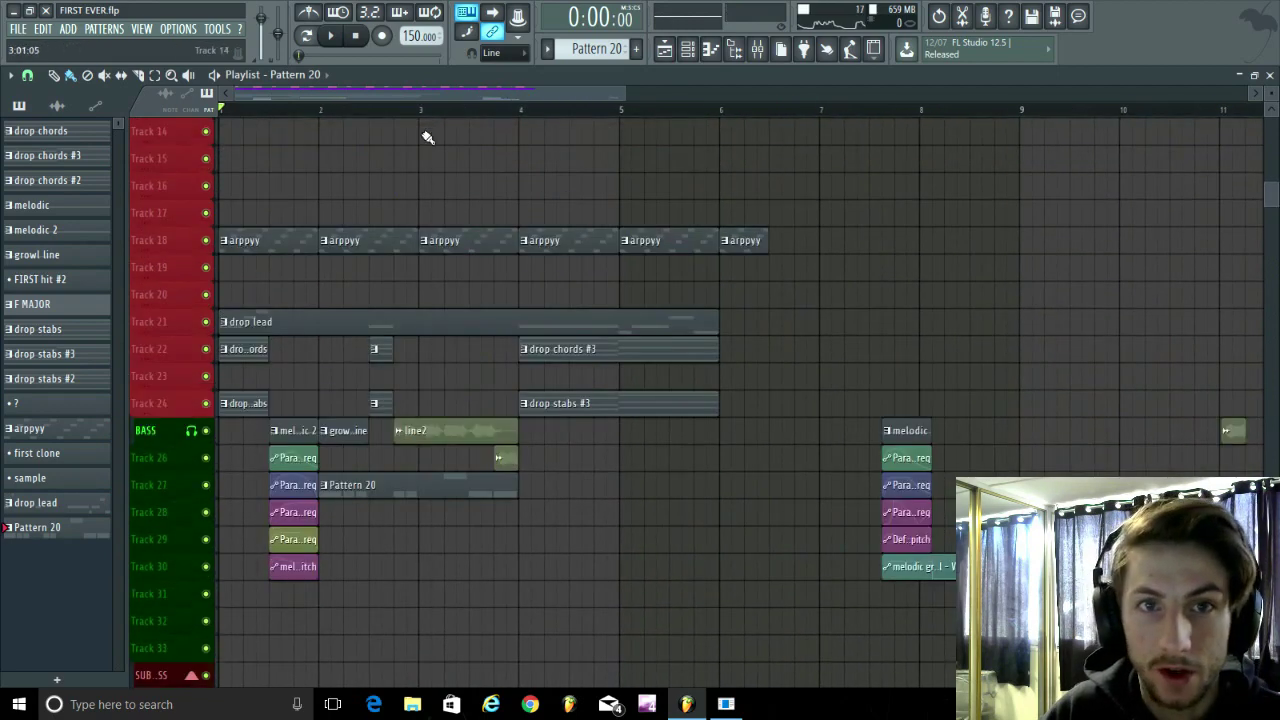
pyautogui.press('space')
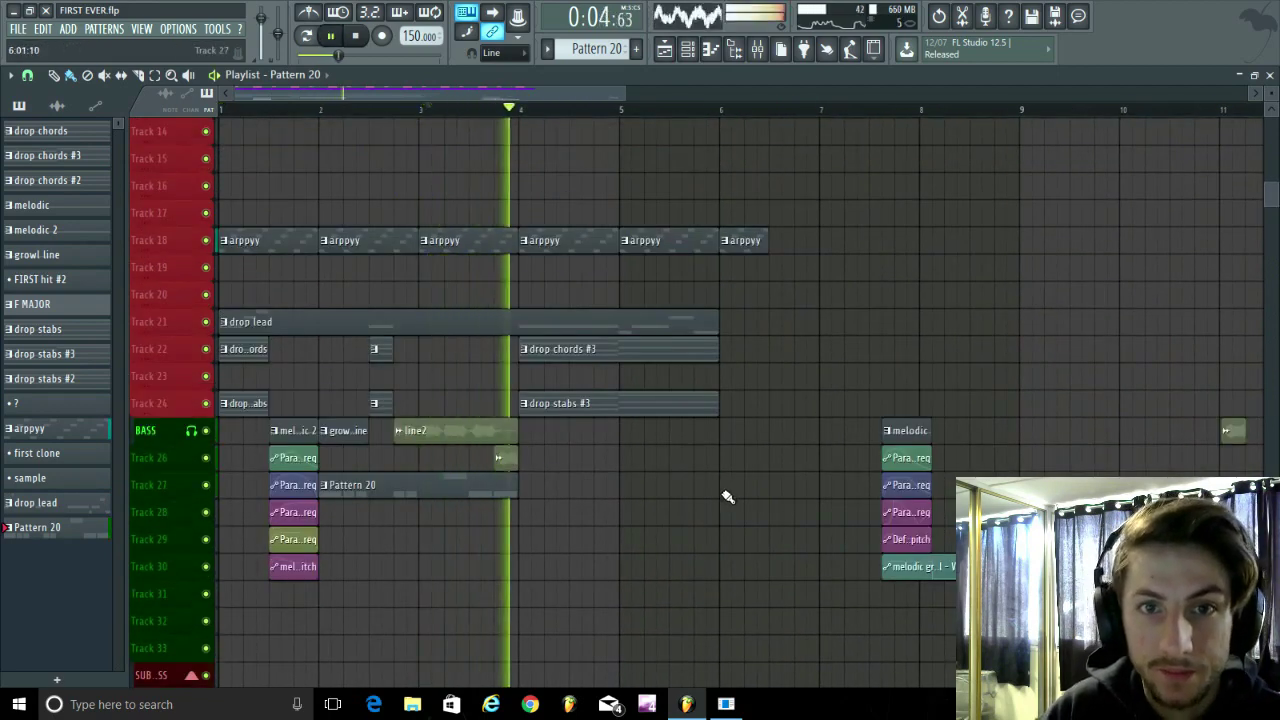
pyautogui.press('space')
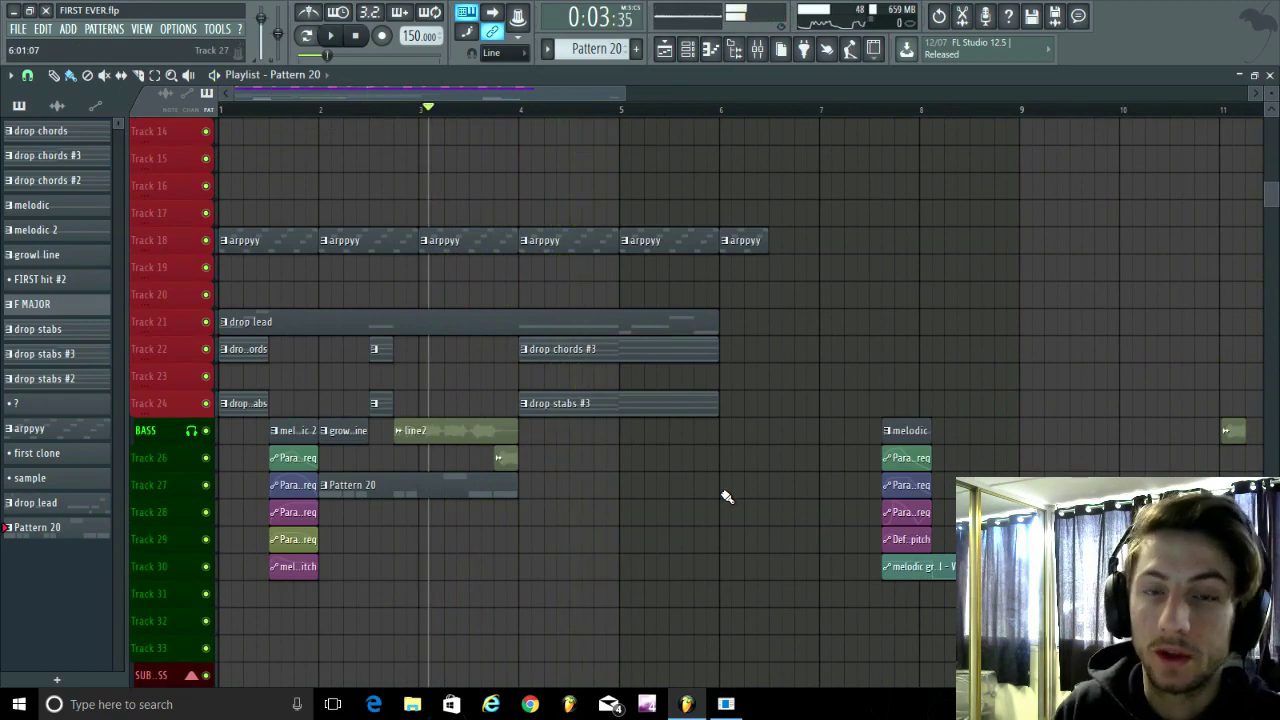
pyautogui.scroll(3, 580, 563)
pyautogui.scroll(3, 423, 514)
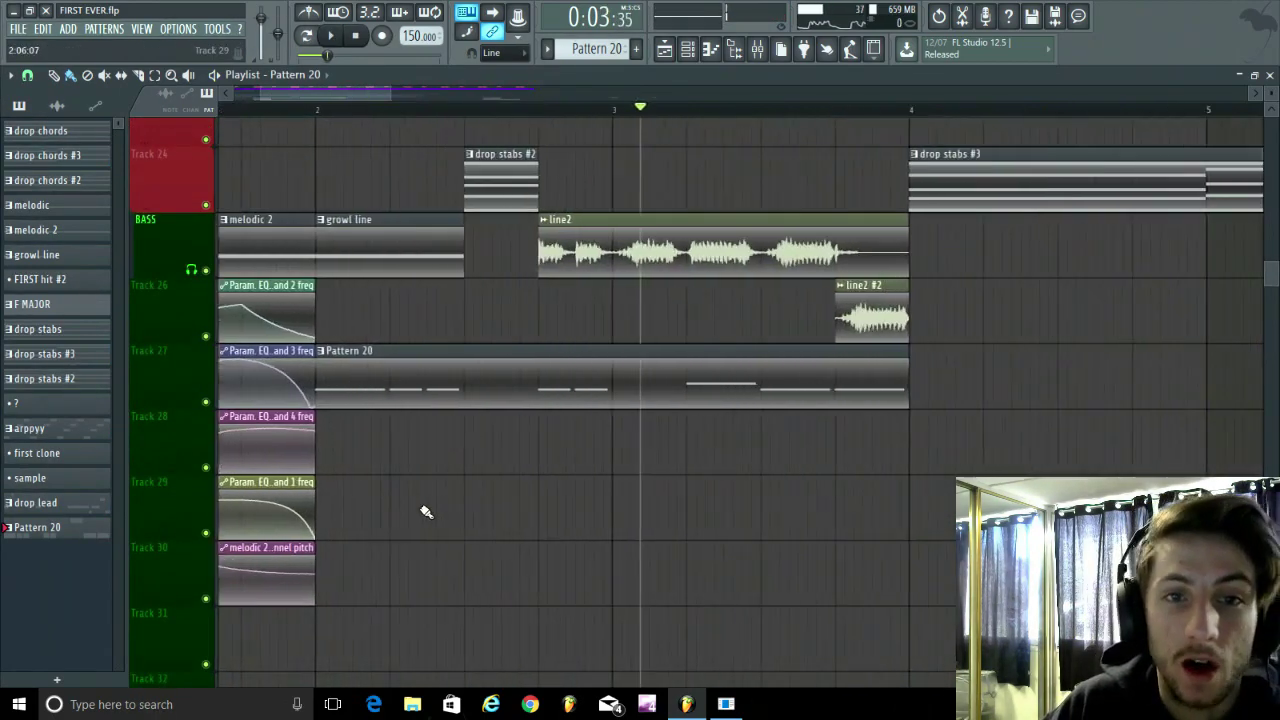
pyautogui.scroll(-3, 431, 505)
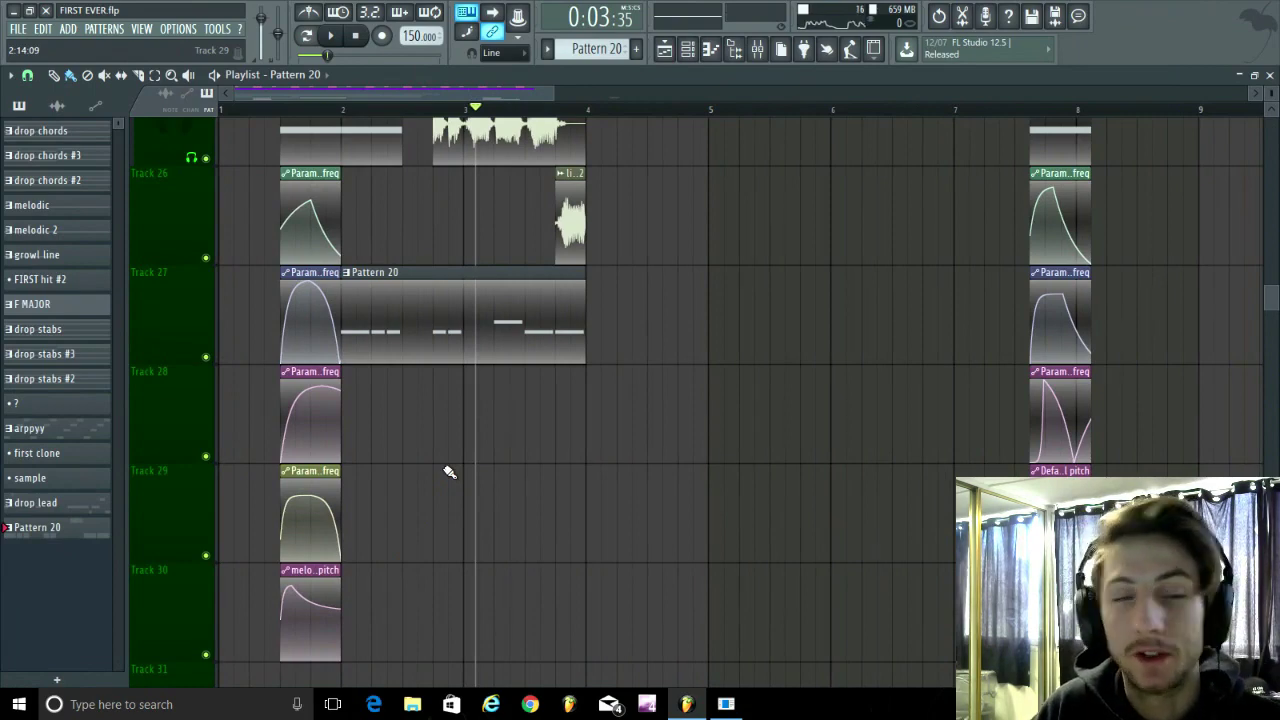
pyautogui.scroll(-5, 431, 509)
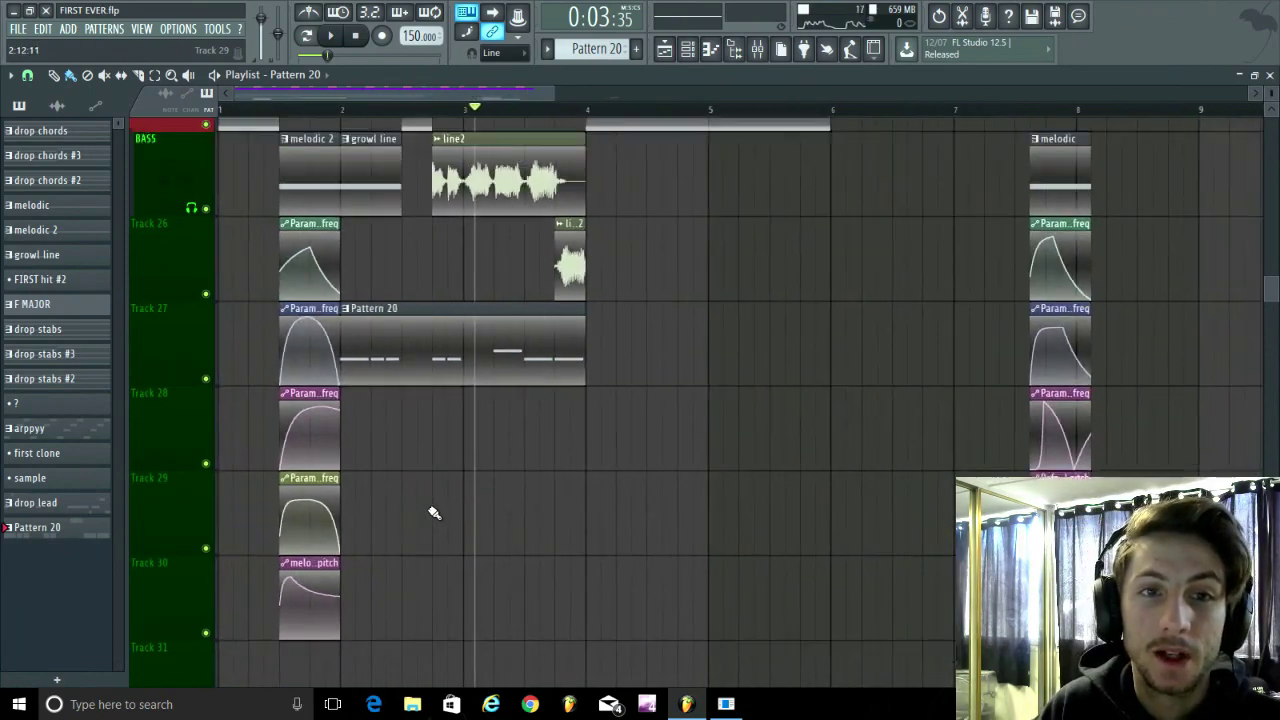
pyautogui.scroll(-3, 383, 562)
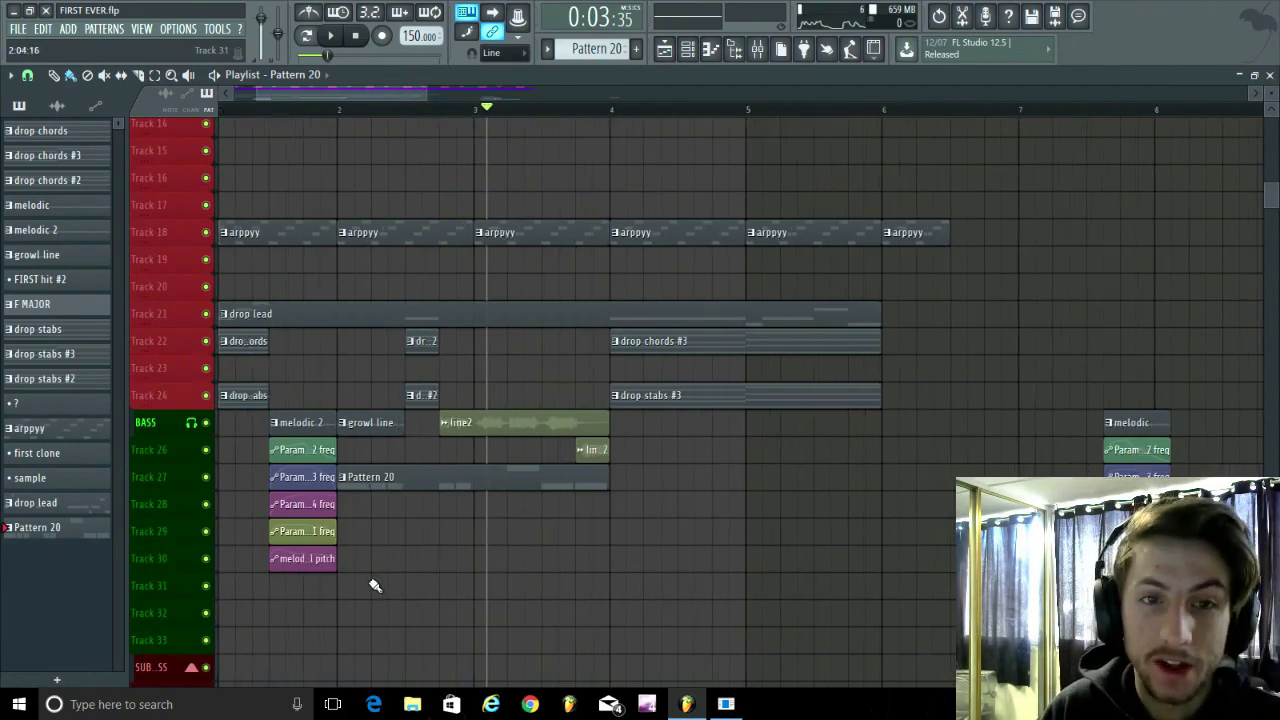
pyautogui.scroll(3, 457, 591)
pyautogui.scroll(-5, 457, 591)
pyautogui.scroll(-3, 316, 590)
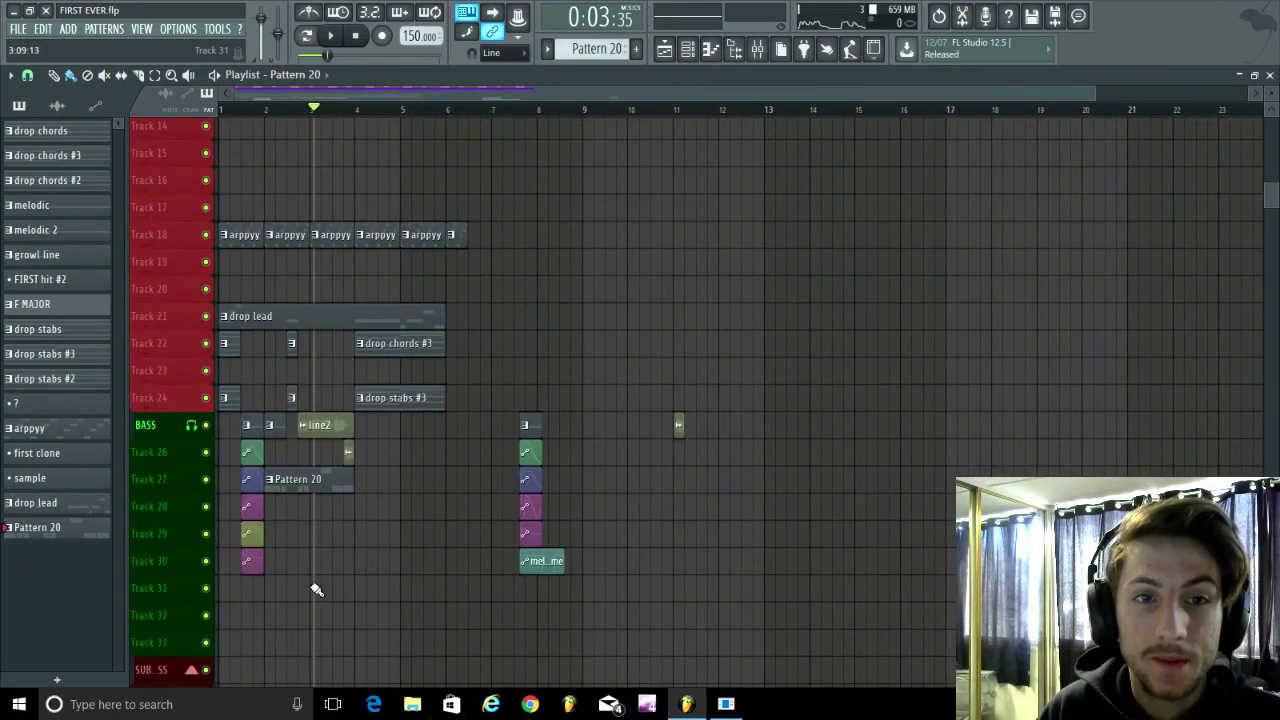
pyautogui.scroll(5, 230, 570)
pyautogui.scroll(3, 474, 572)
pyautogui.scroll(2, 474, 572)
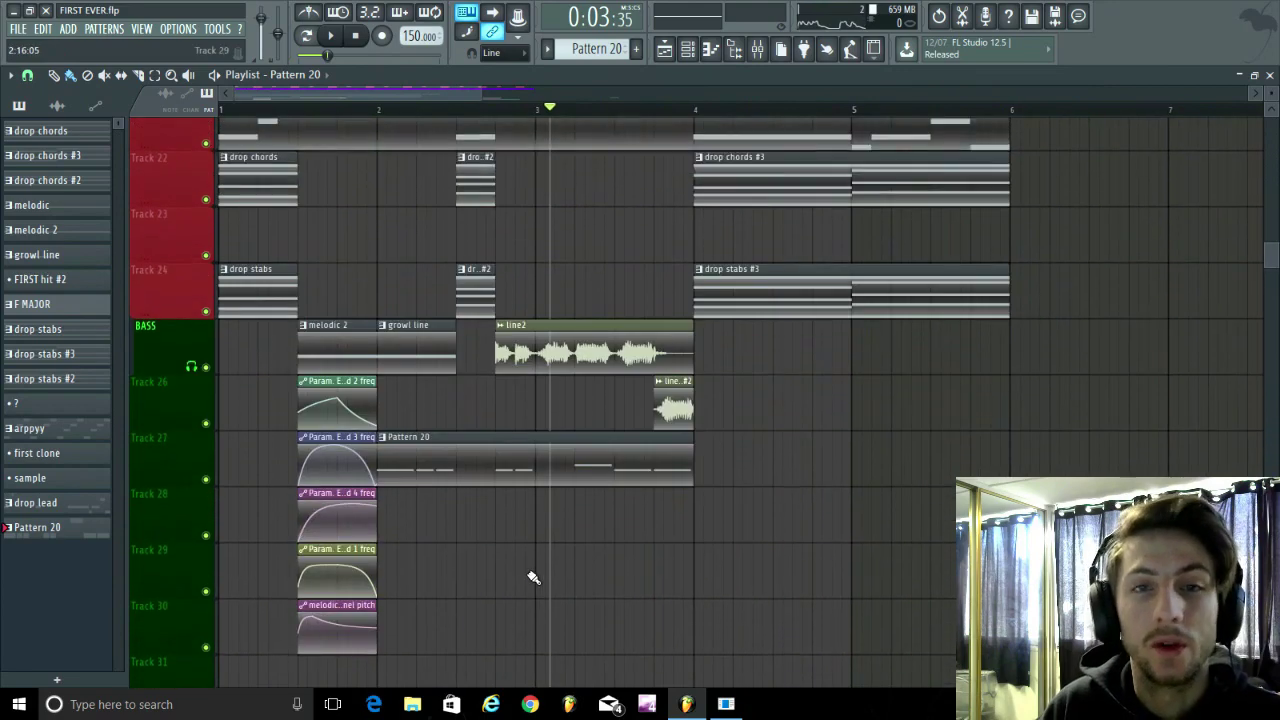
pyautogui.scroll(-2, 533, 577)
pyautogui.scroll(-4, 334, 317)
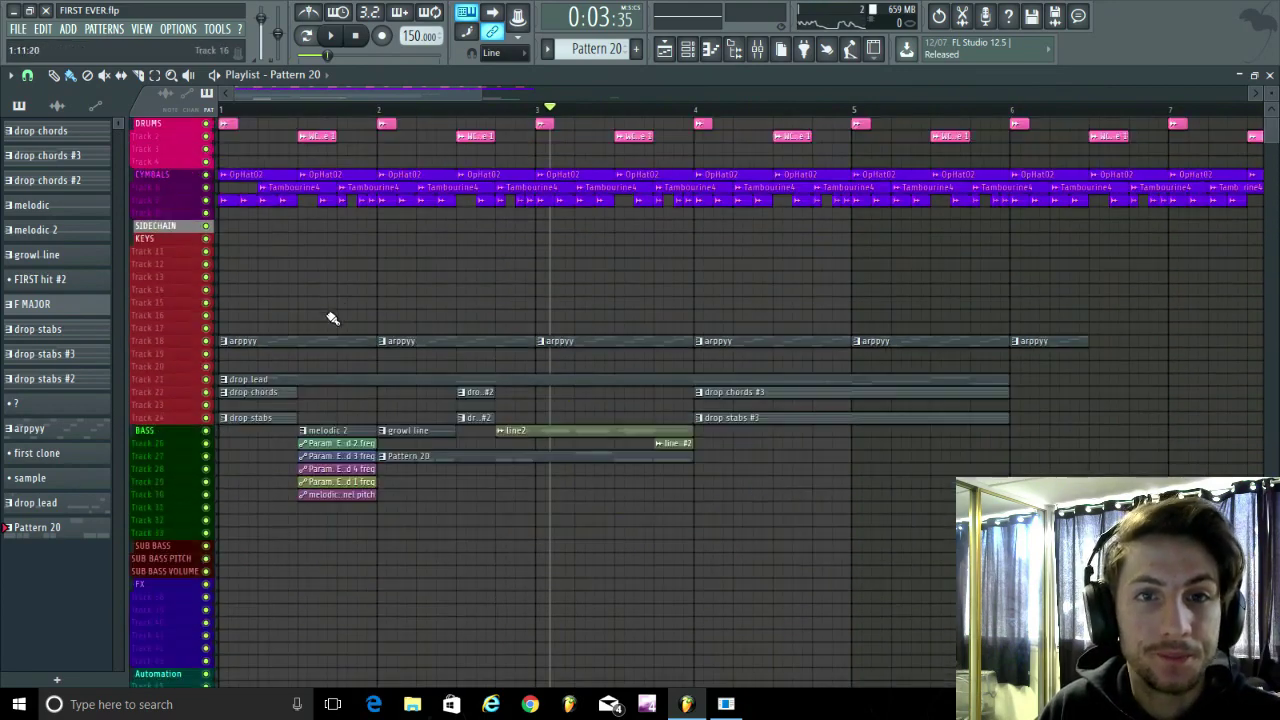
pyautogui.scroll(-1, 365, 302)
pyautogui.scroll(-2, 365, 302)
pyautogui.scroll(-2, 168, 384)
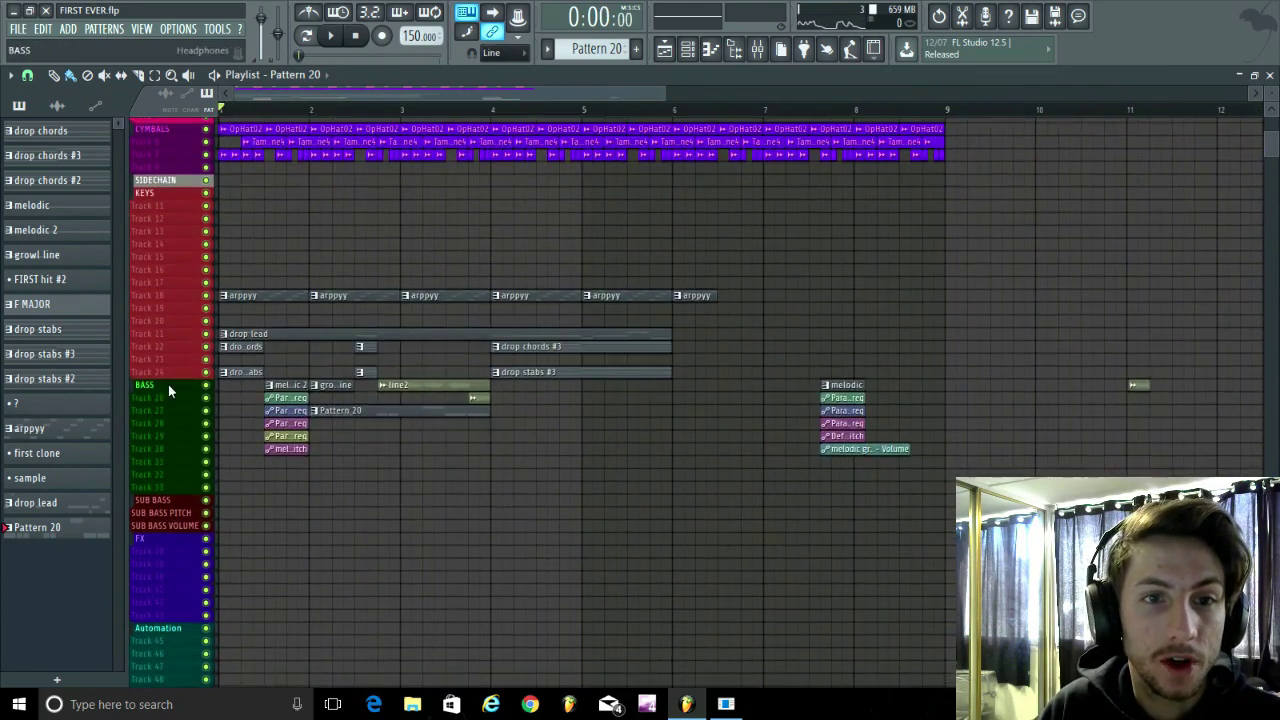
# Play the drop once more from bar 1 to the end of the drop chords to review the finished sub bass
pyautogui.scroll(3, 168, 384)
pyautogui.scroll(3, 223, 471)
pyautogui.scroll(2, 286, 478)
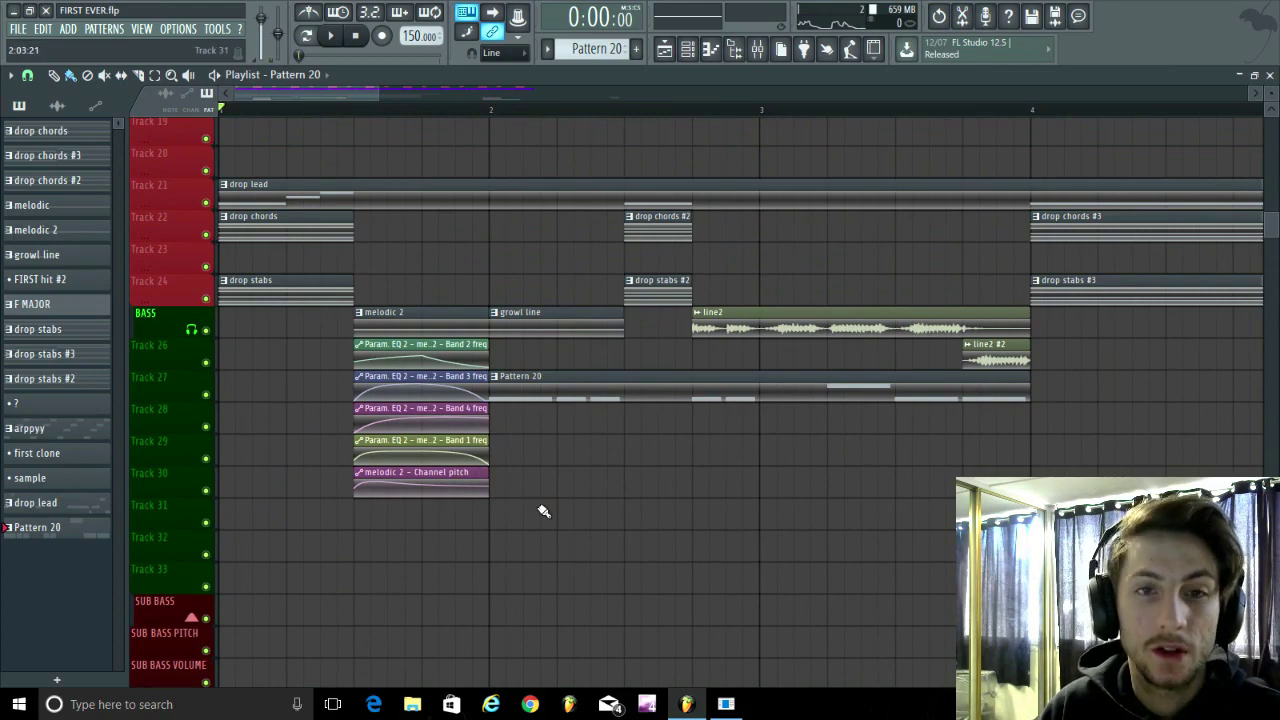
pyautogui.press('space')
pyautogui.scroll(-2, 789, 563)
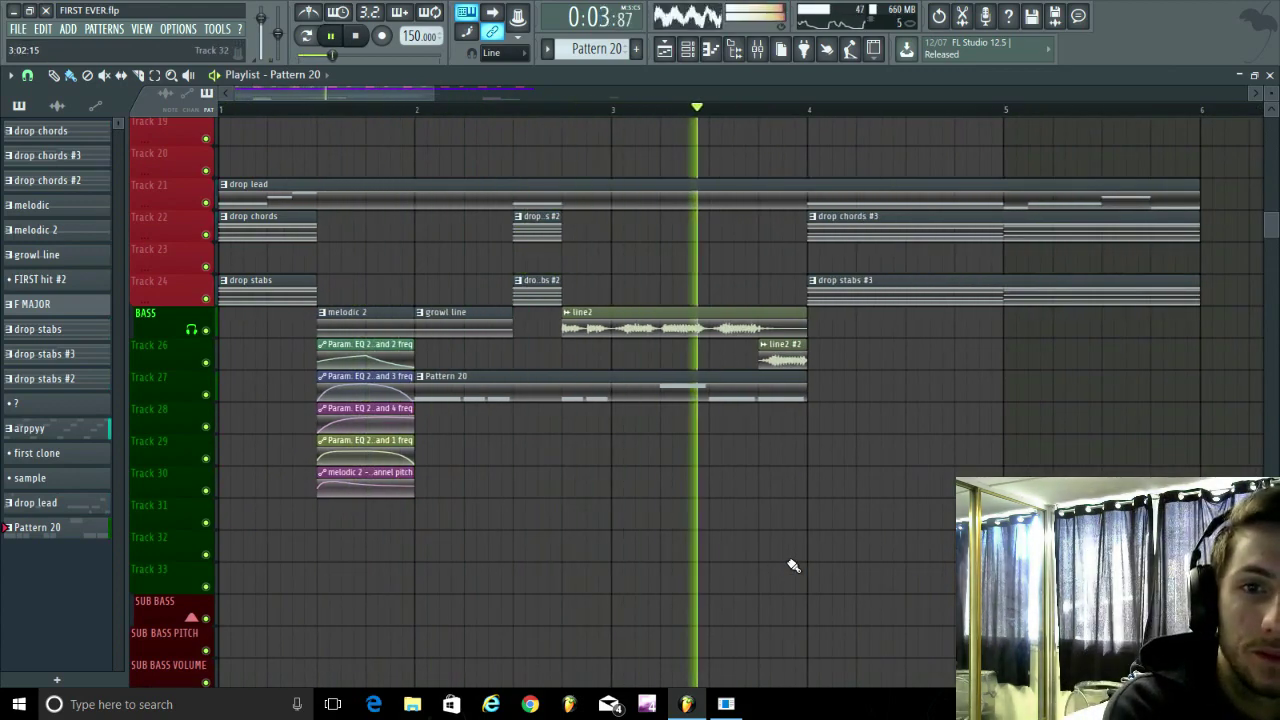
pyautogui.scroll(1, 704, 309)
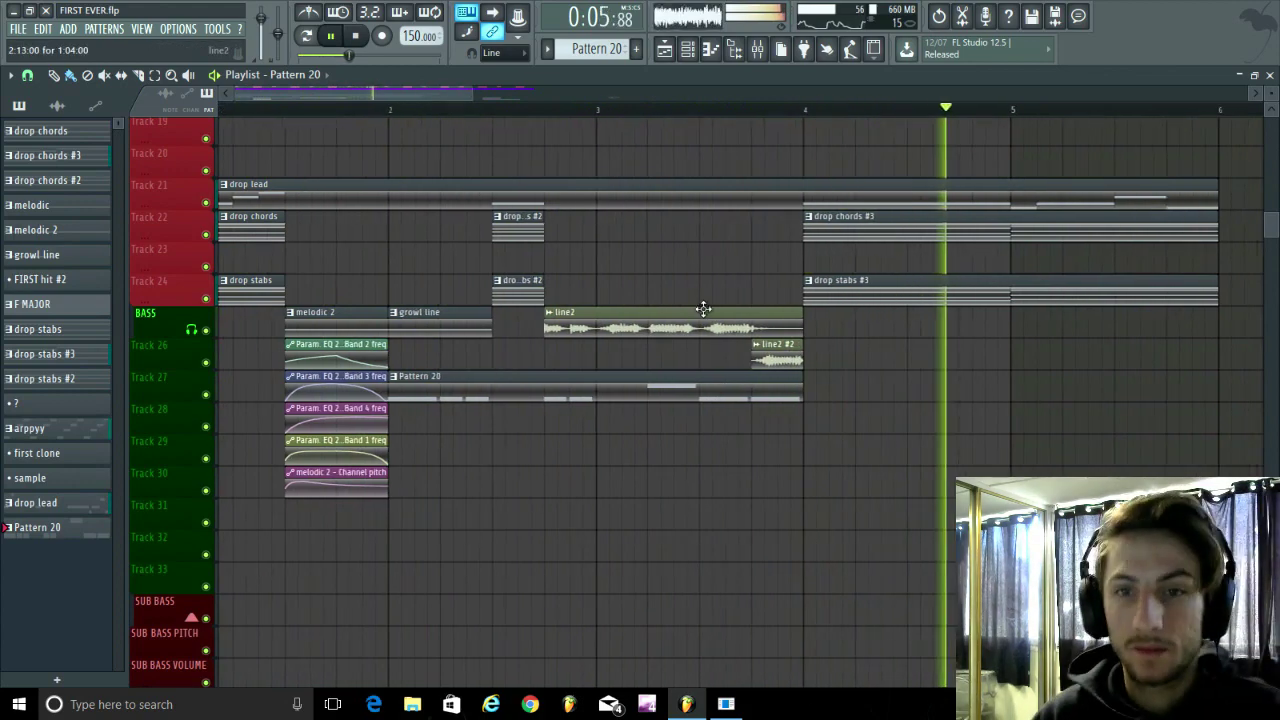
pyautogui.scroll(-3, 680, 380)
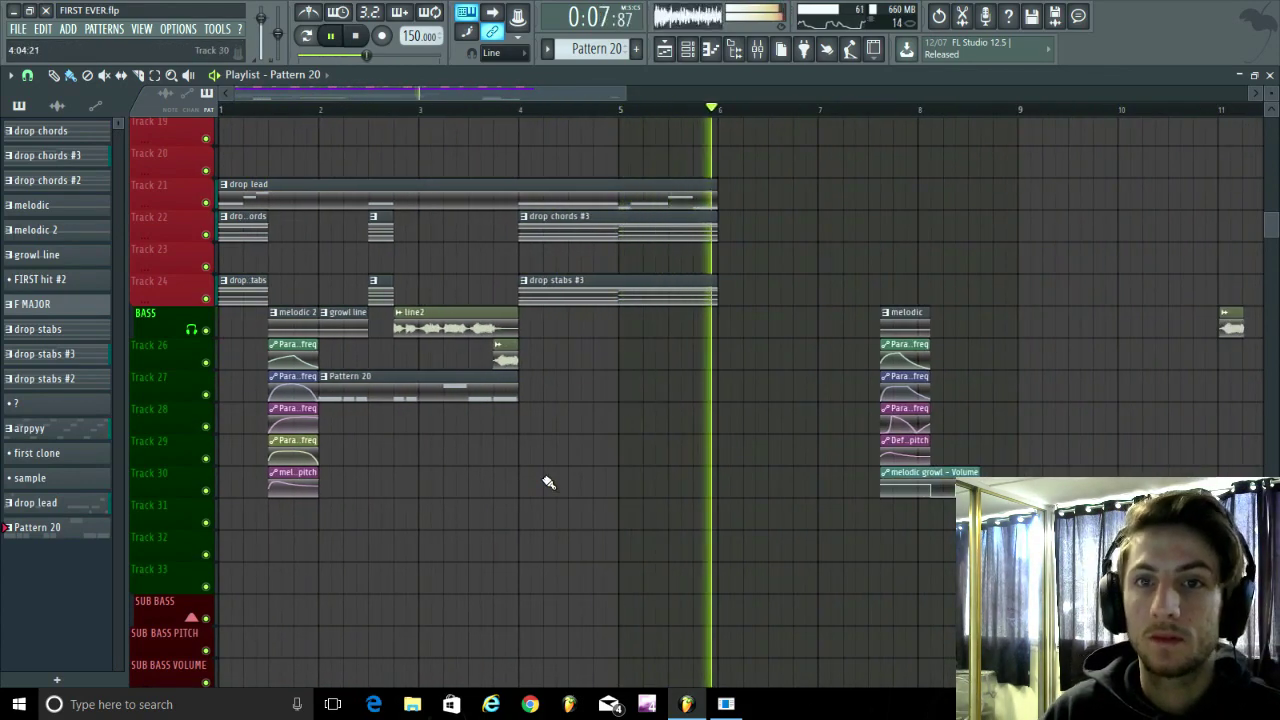
pyautogui.press('space')
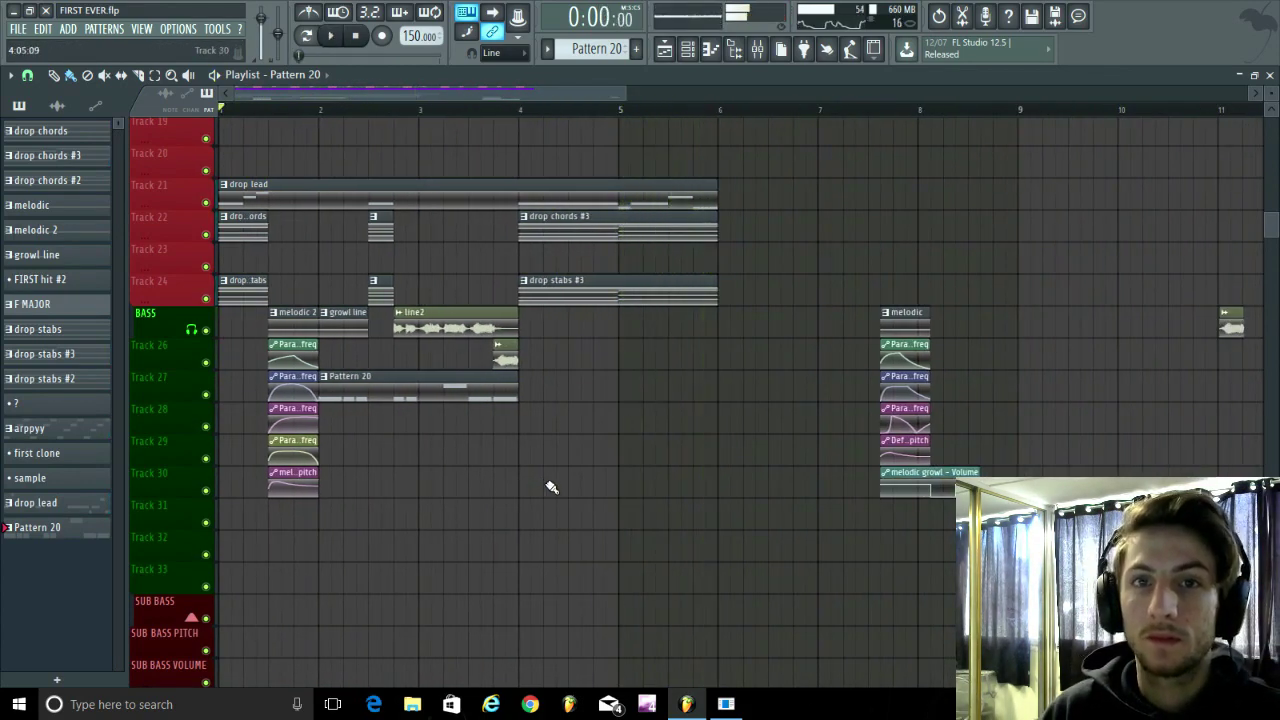
# Switch to the OBS window
pyautogui.click(726, 704)
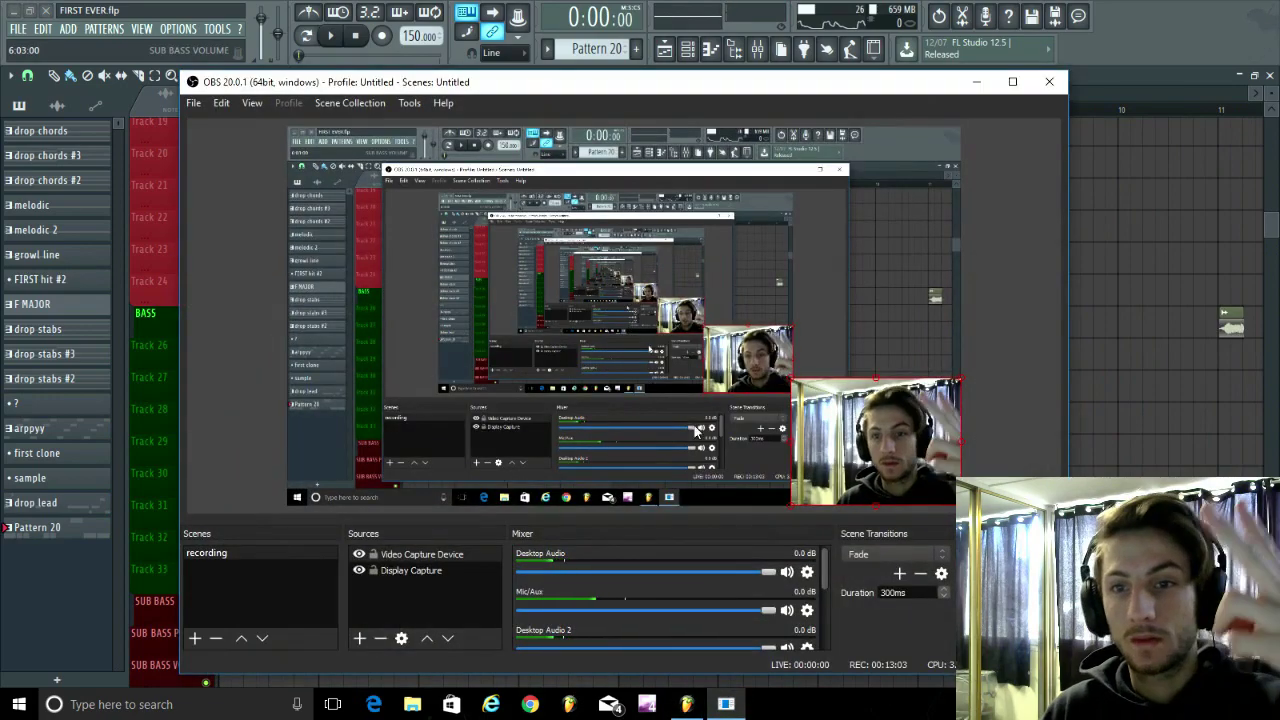